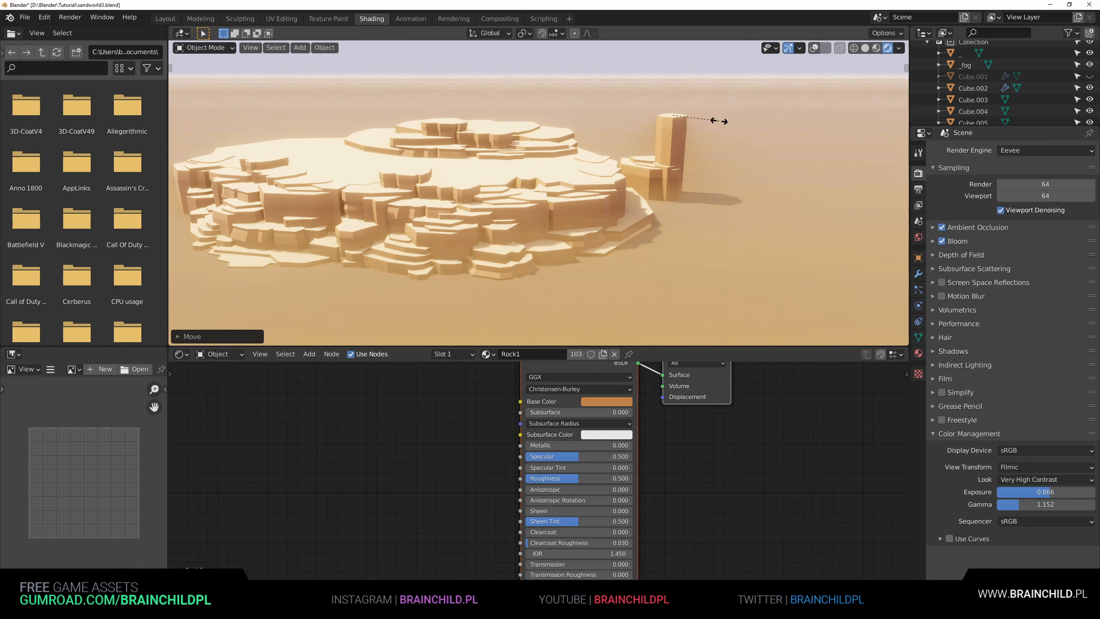
Move the tall rock pillar along the global axes so it stands on the small rock beside the main formation.
key(z)
click(706, 125)
key(g)
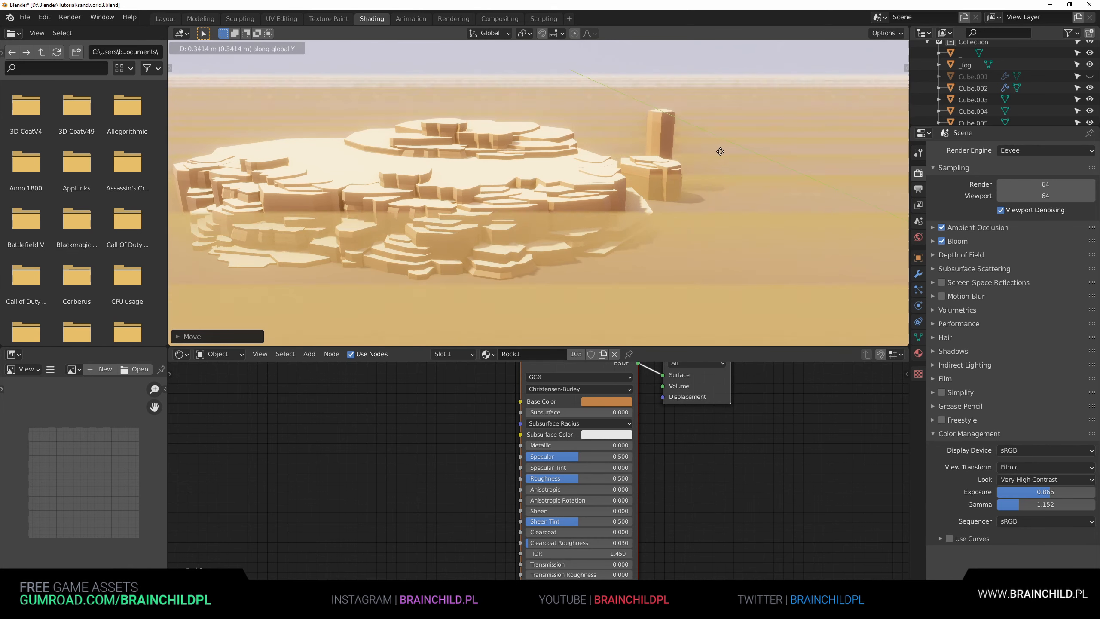
key(x)
click(715, 155)
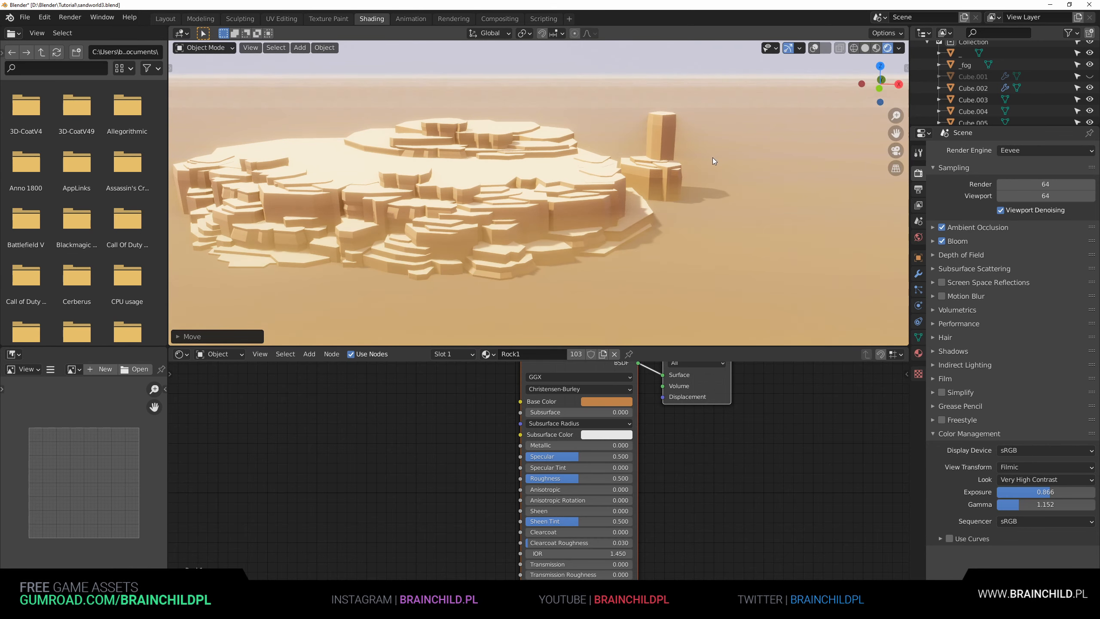
Edit the pillar's mesh and scale the edge loop near its base inward to about 0.85.
key(Tab)
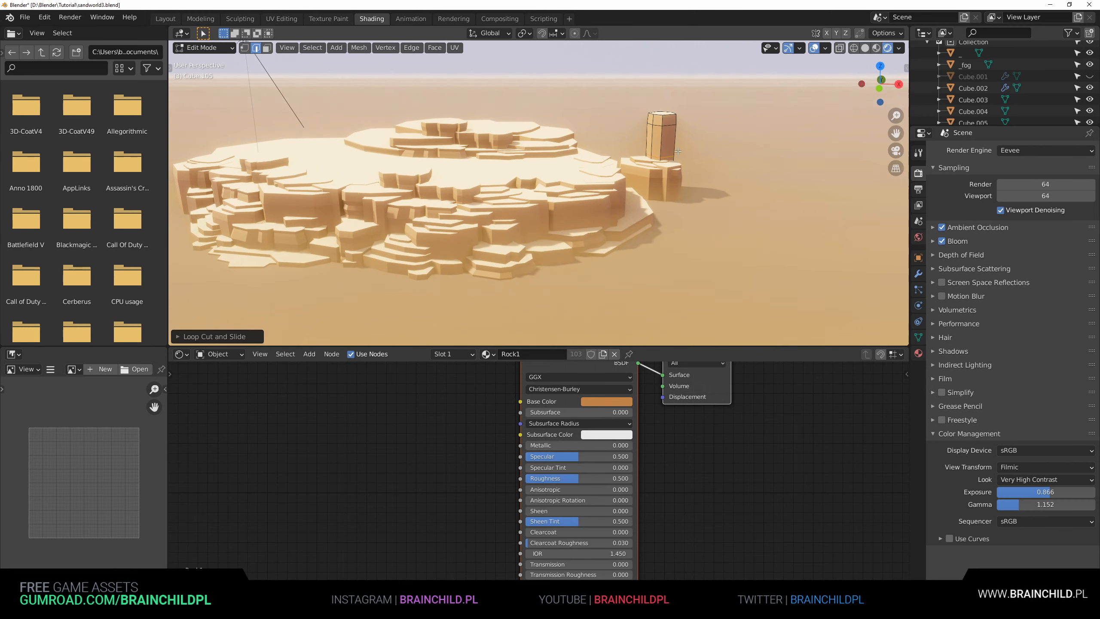
key(s)
right_click(754, 167)
shift+middle_drag(754, 168, 662, 225)
scroll(662, 225, up, 4)
key(s)
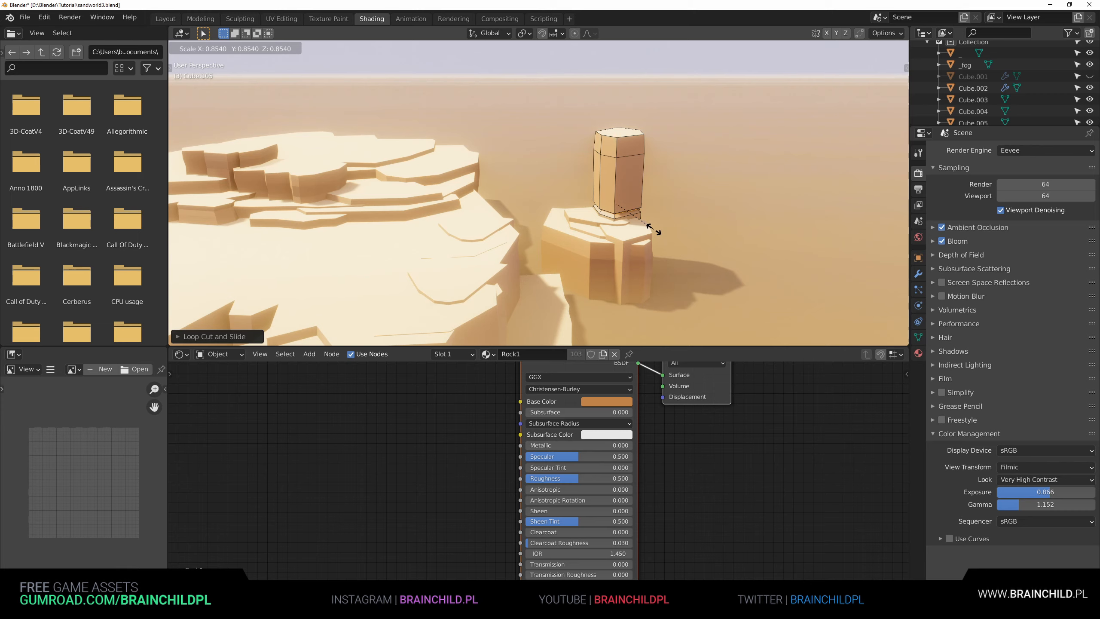
click(653, 229)
Enable the Screencast Keys display in the 3D viewport.
click(886, 33)
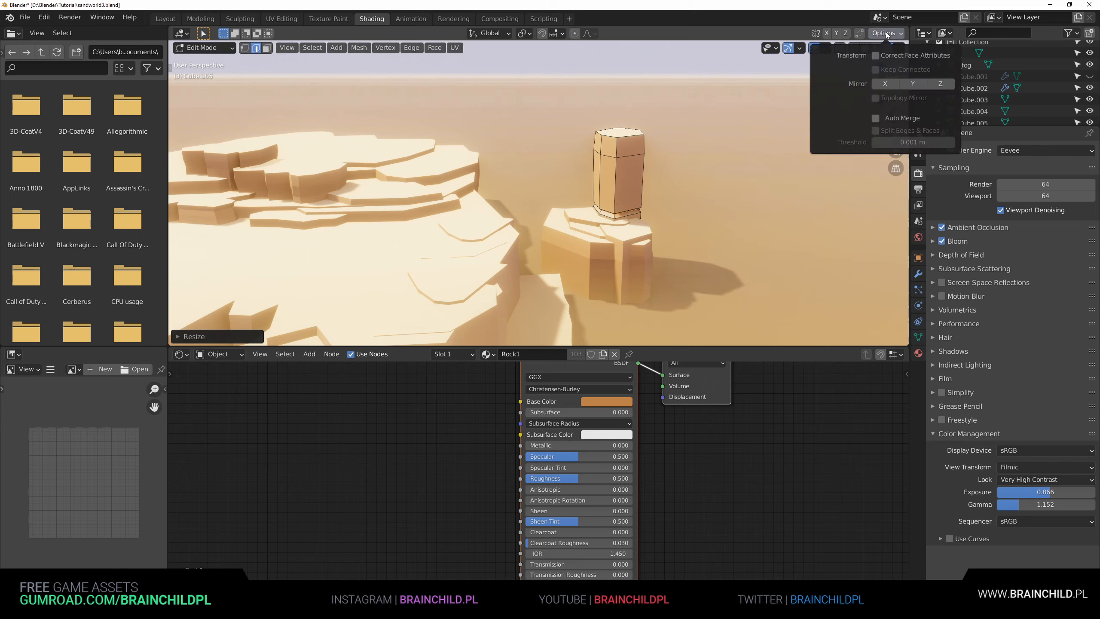
click(881, 78)
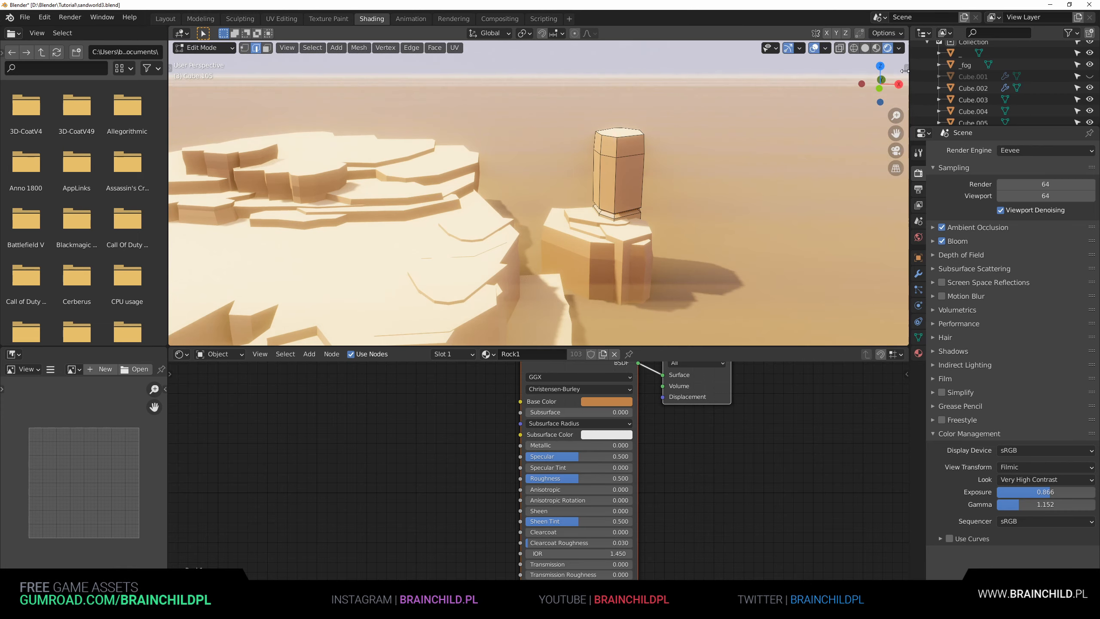
key(n)
click(902, 151)
click(799, 62)
Add horizontal loop cuts around the pillar, including one close to its base.
middle_drag(641, 195, 623, 197)
scroll(619, 199, down, 3)
shift+middle_drag(624, 197, 650, 229)
scroll(618, 191, down, 3)
scroll(619, 196, up, 3)
key(ctrl+r)
scroll(602, 219, up, 4)
click(602, 220)
click(601, 219)
Add another horizontal loop cut in the pillar's lower part and scale an edge loop there inward to form a groove.
scroll(649, 229, up, 3)
key(ctrl+r)
click(702, 265)
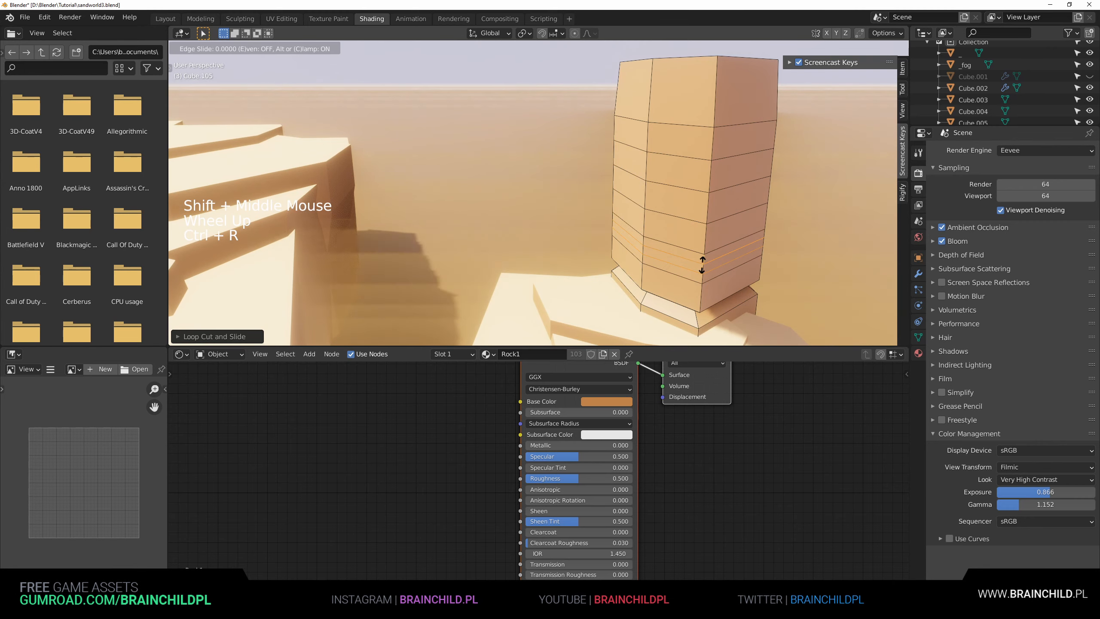
click(706, 264)
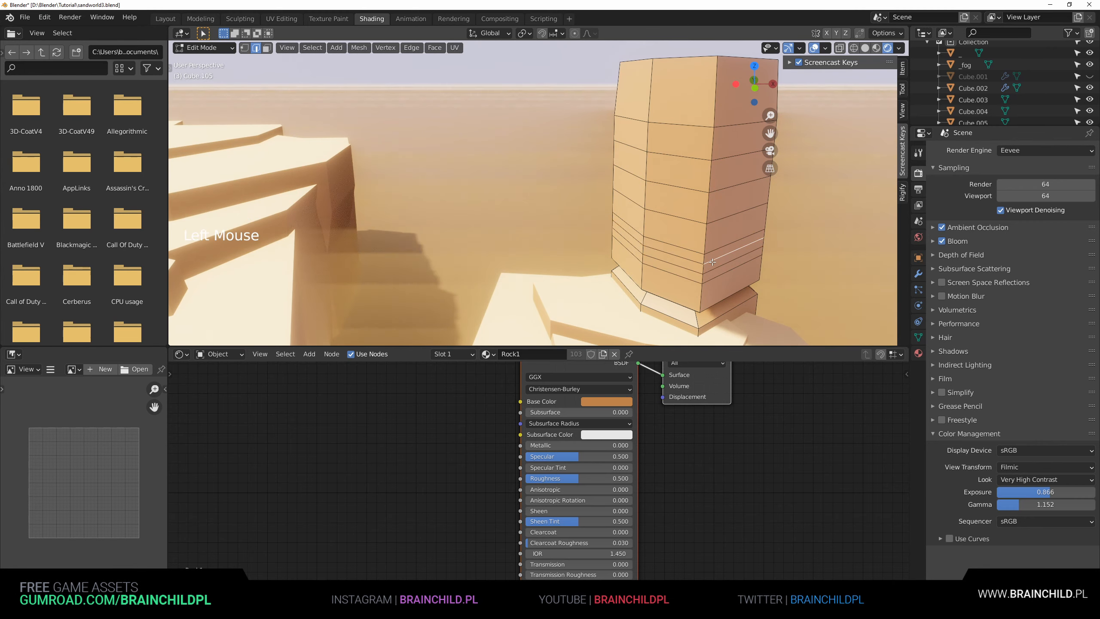
alt+shift+click(714, 261)
alt+shift+click(714, 261)
alt+shift+click(715, 262)
key(s)
click(756, 275)
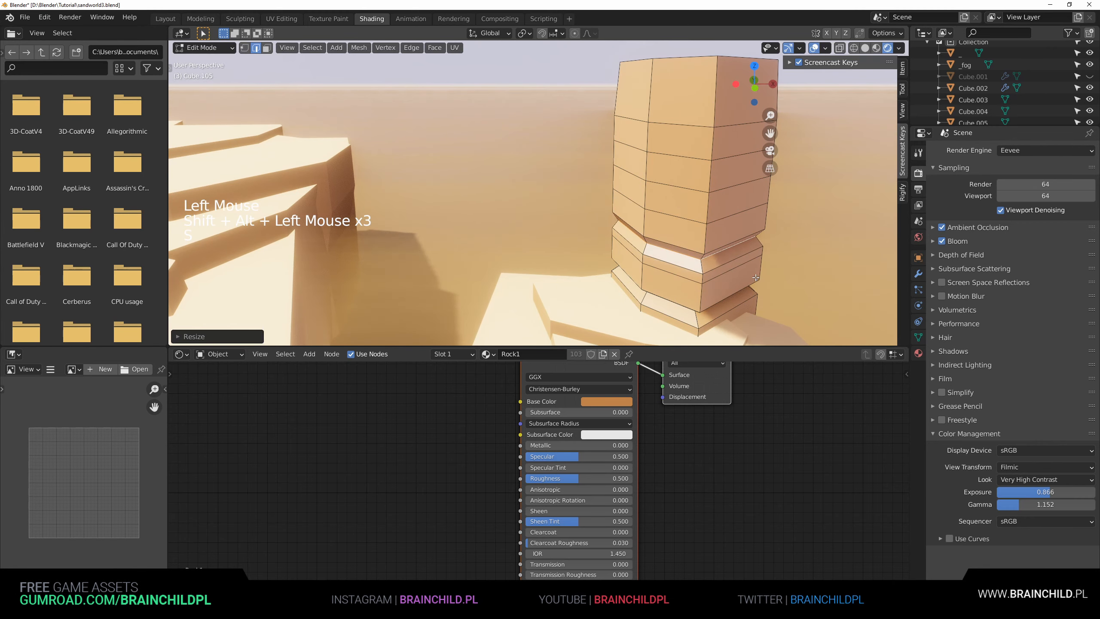
Scale an edge loop in the upper half of the pillar inward to about 0.83.
scroll(711, 255, down, 5)
shift+middle_drag(710, 255, 696, 259)
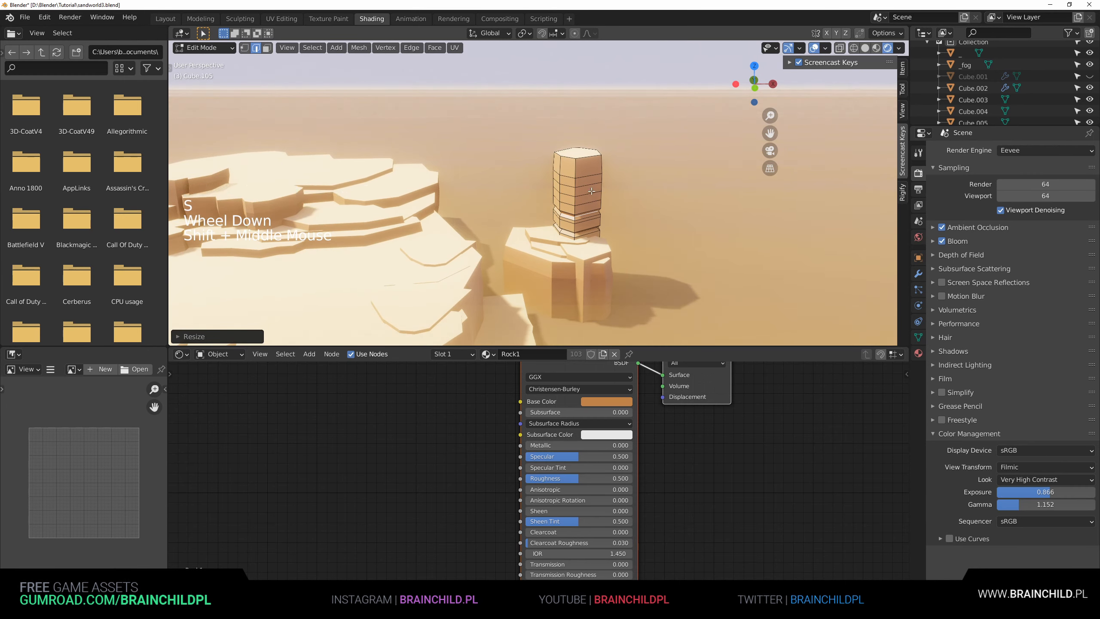
key(s)
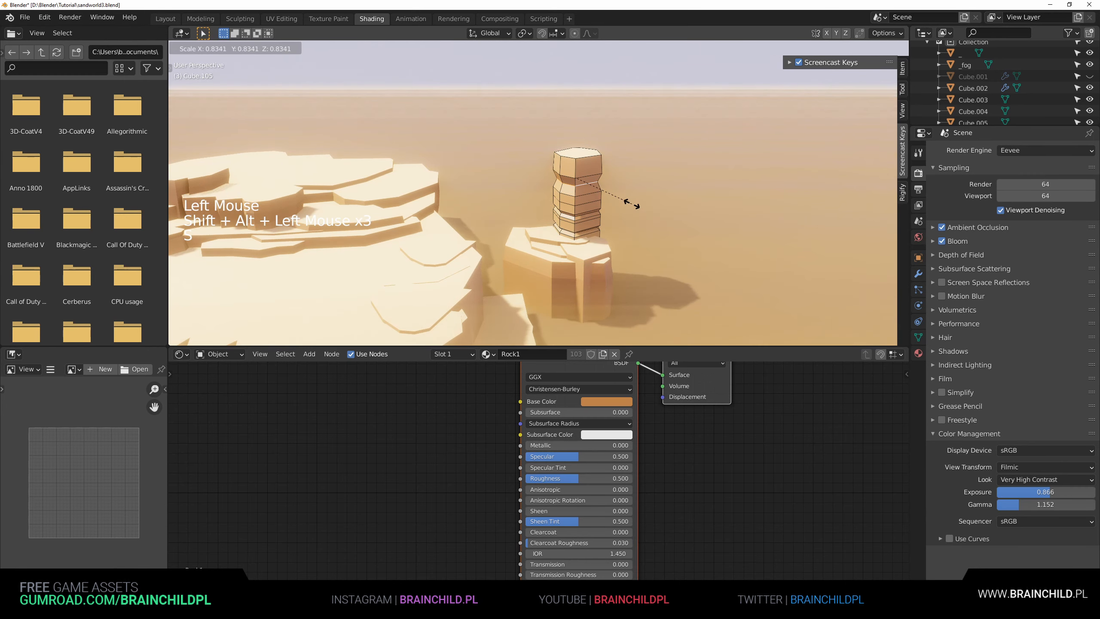
click(633, 203)
Add two horizontal loop cuts near the top of the pillar and scale the new edge loop to about 0.90.
key(ctrl+r)
click(575, 169)
click(575, 169)
key(ctrl+r)
click(576, 172)
click(575, 172)
key(s)
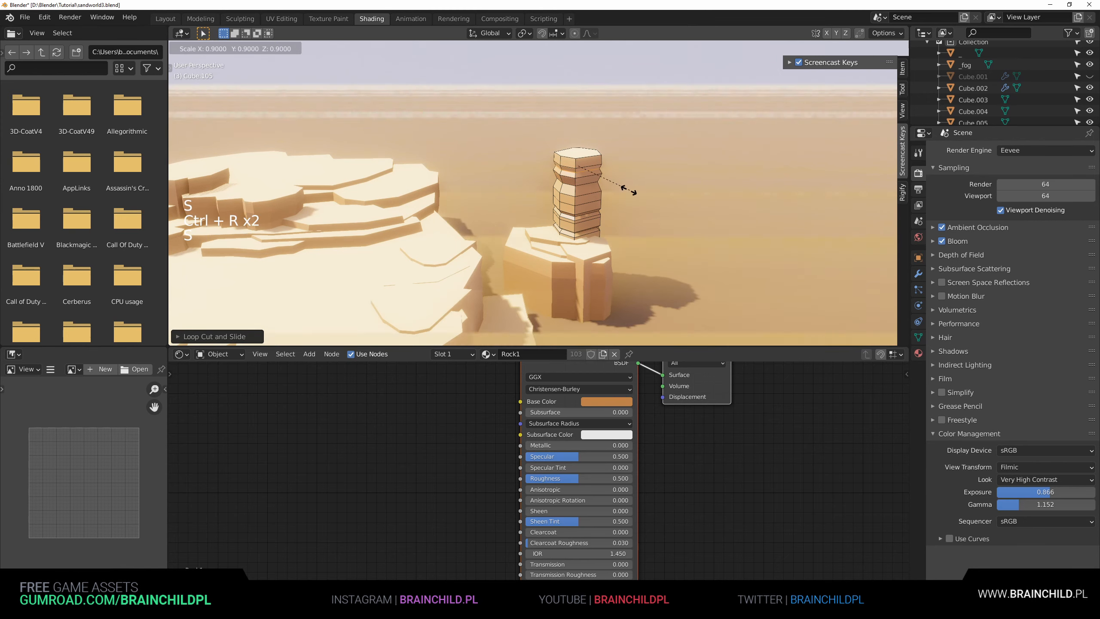
click(627, 191)
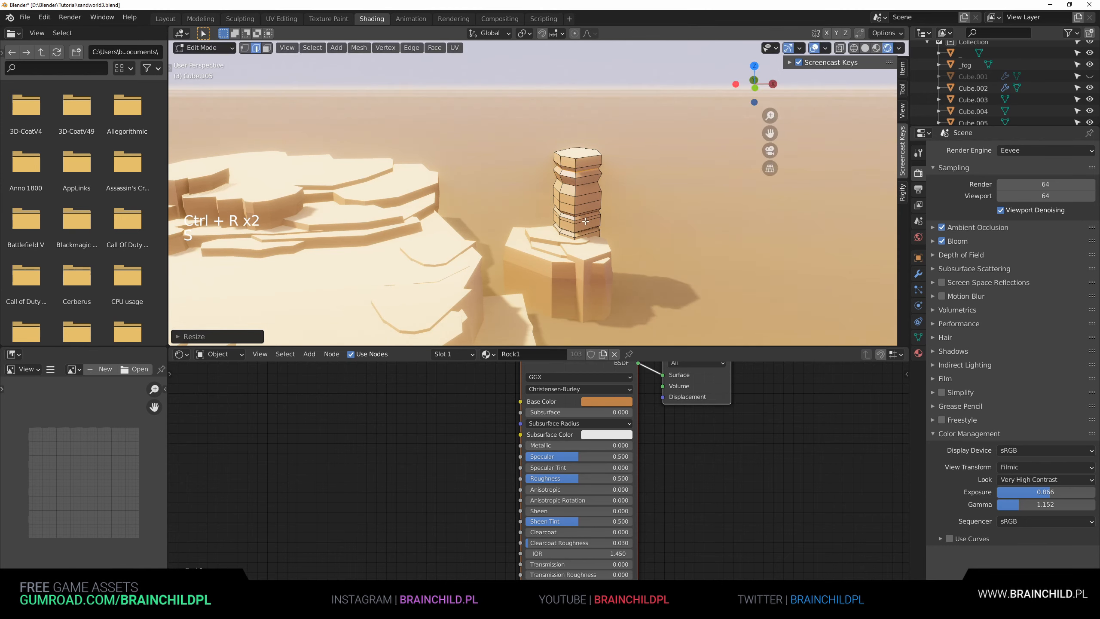
Scale the selected edge loop near the pillar's base and return to Object Mode.
key(s)
key(Tab)
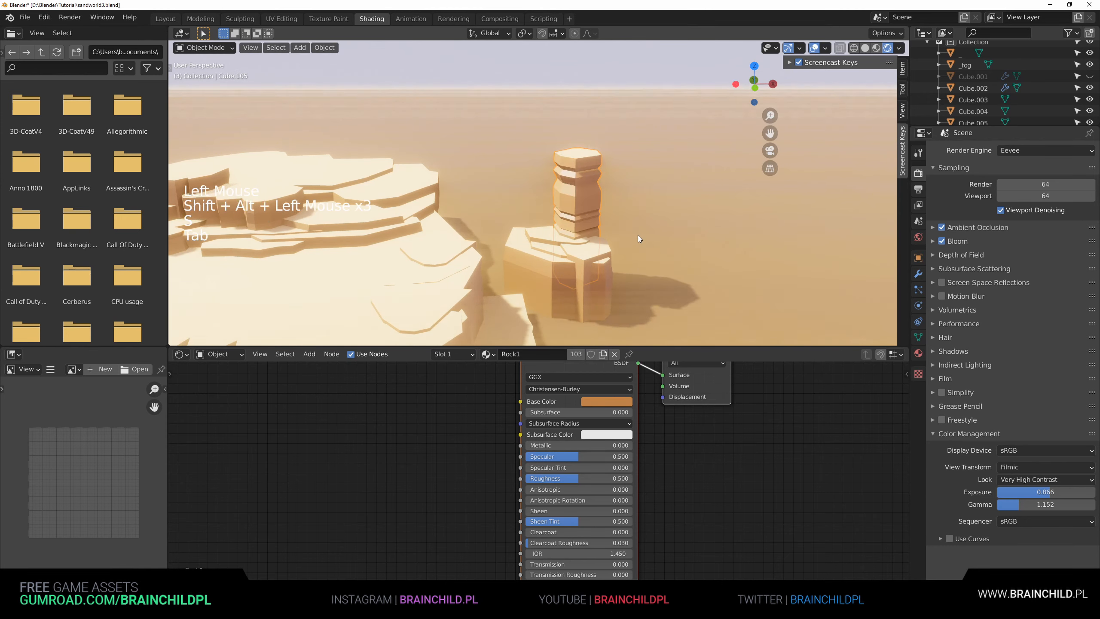
scroll(638, 236, down, 3)
scroll(638, 237, up, 2)
shift+middle_drag(637, 237, 641, 239)
scroll(632, 234, up, 1)
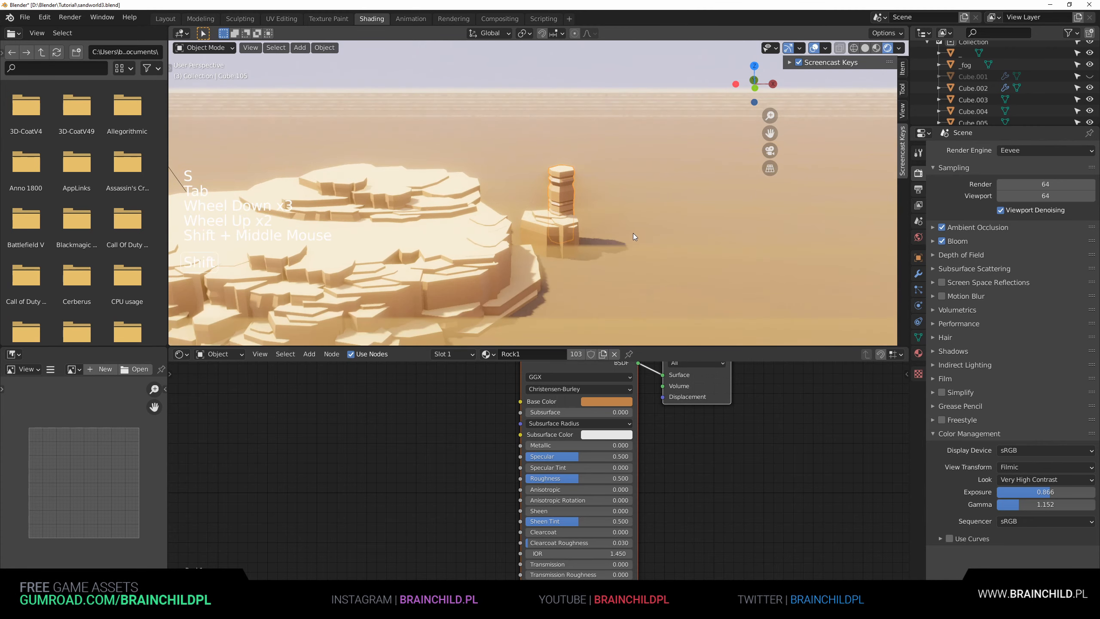
scroll(633, 227, up, 1)
Edit the pillar again and move the edge loop of the lower groove vertically along Z.
key(Tab)
click(638, 219)
alt+shift+click(640, 217)
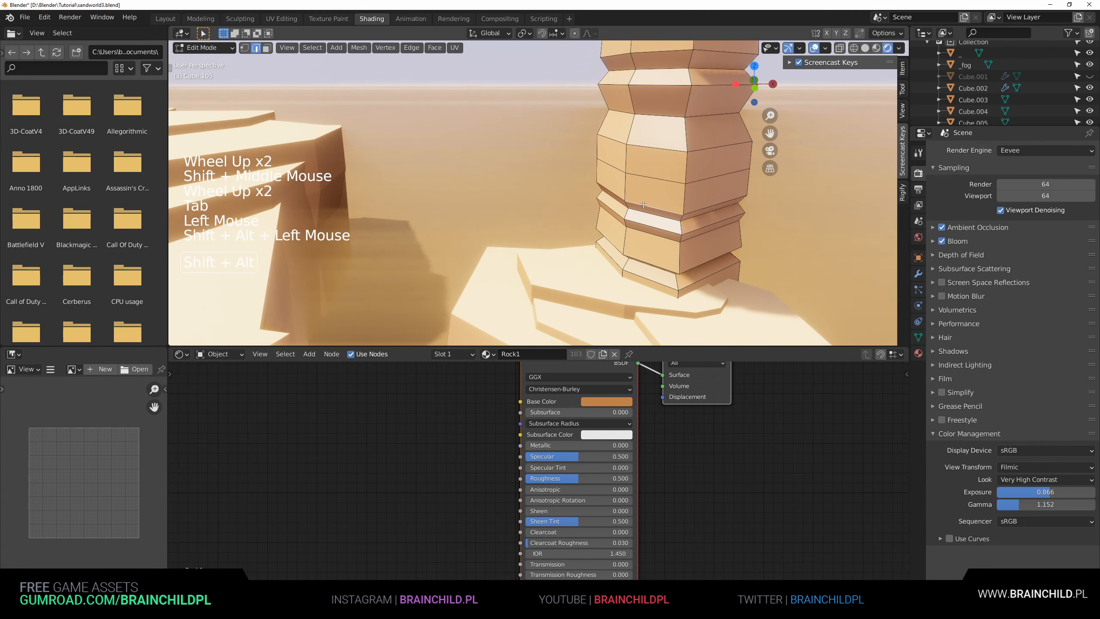
alt+shift+click(641, 215)
alt+shift+click(641, 215)
key(g)
key(z)
click(643, 213)
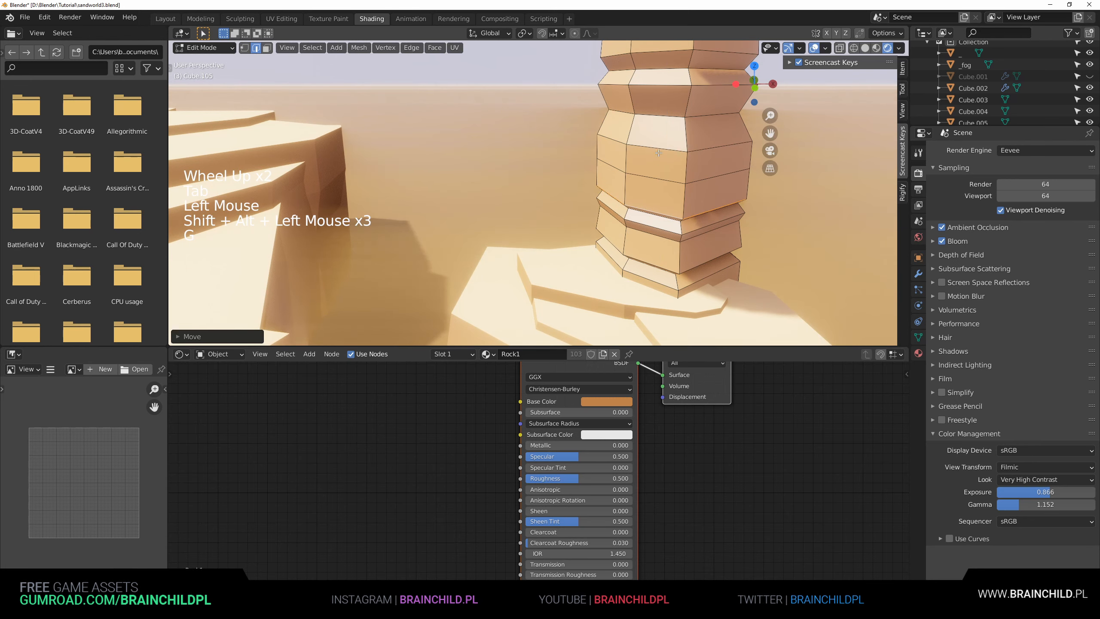
Move the edge loop below the pillar's middle groove upward to narrow the groove's lower slope.
click(653, 111)
alt+shift+click(651, 140)
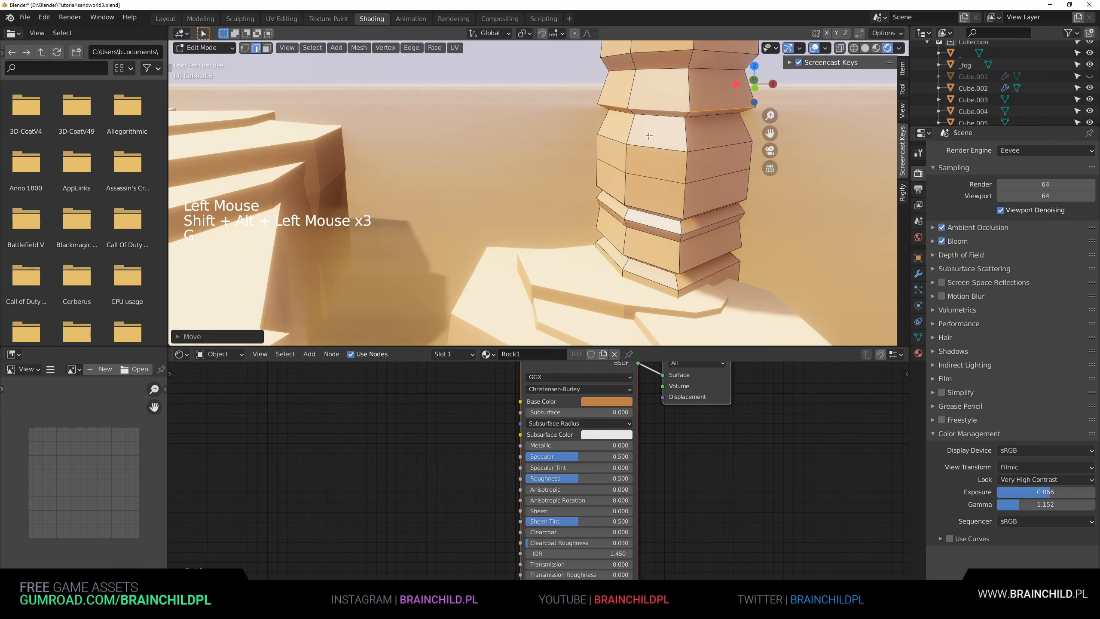
key(g)
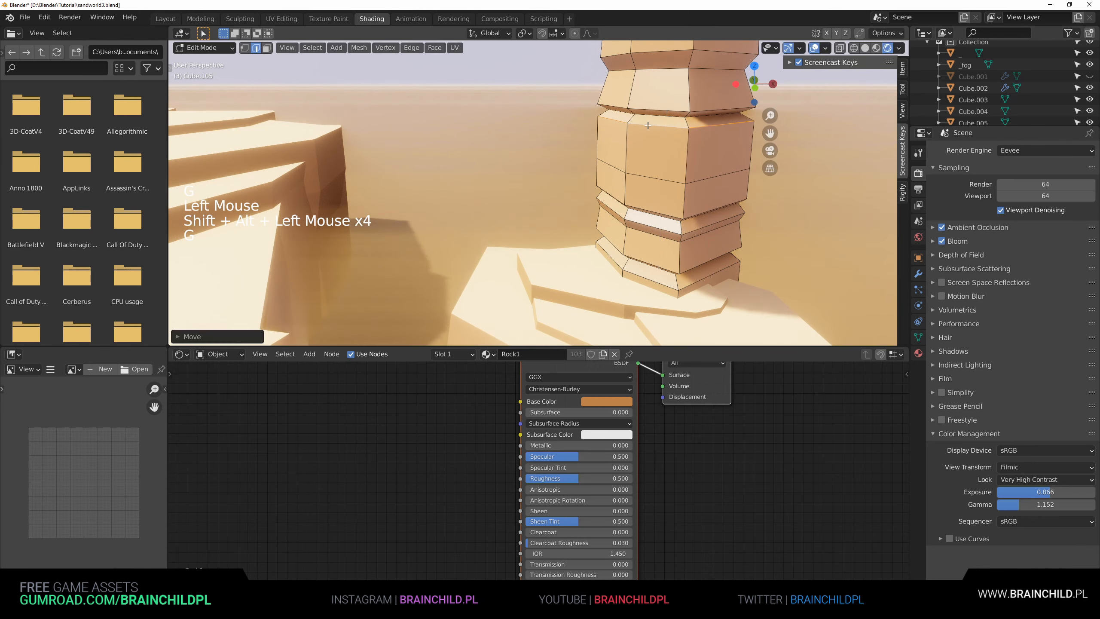
Add a horizontal loop cut in the pillar's upper section and move it upward along Z.
scroll(613, 152, down, 3)
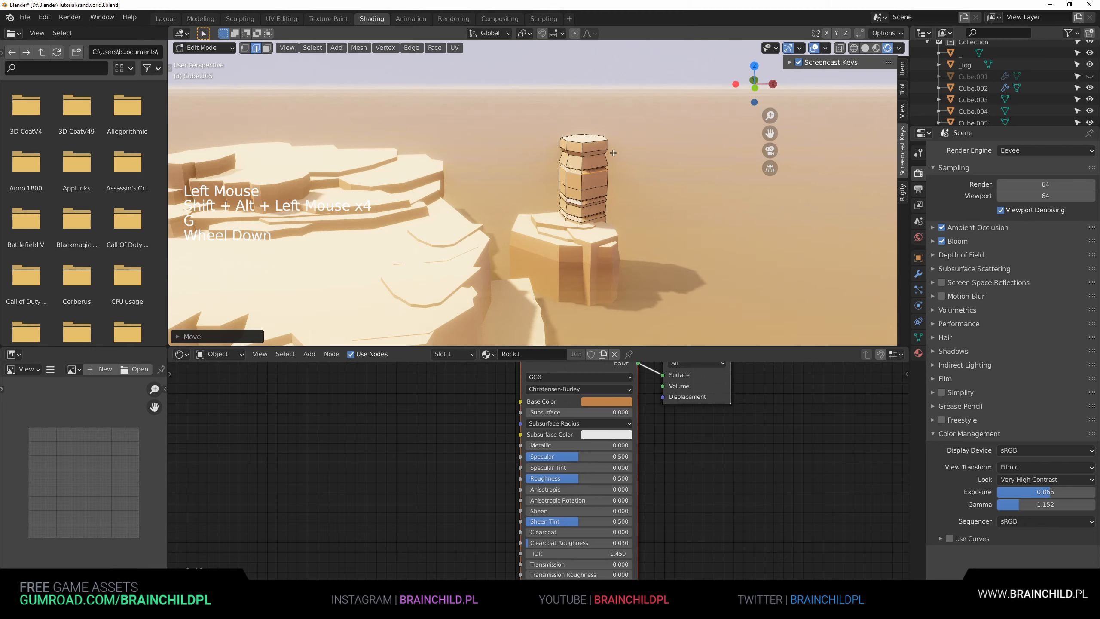
double_click(582, 160)
key(g)
key(z)
click(582, 156)
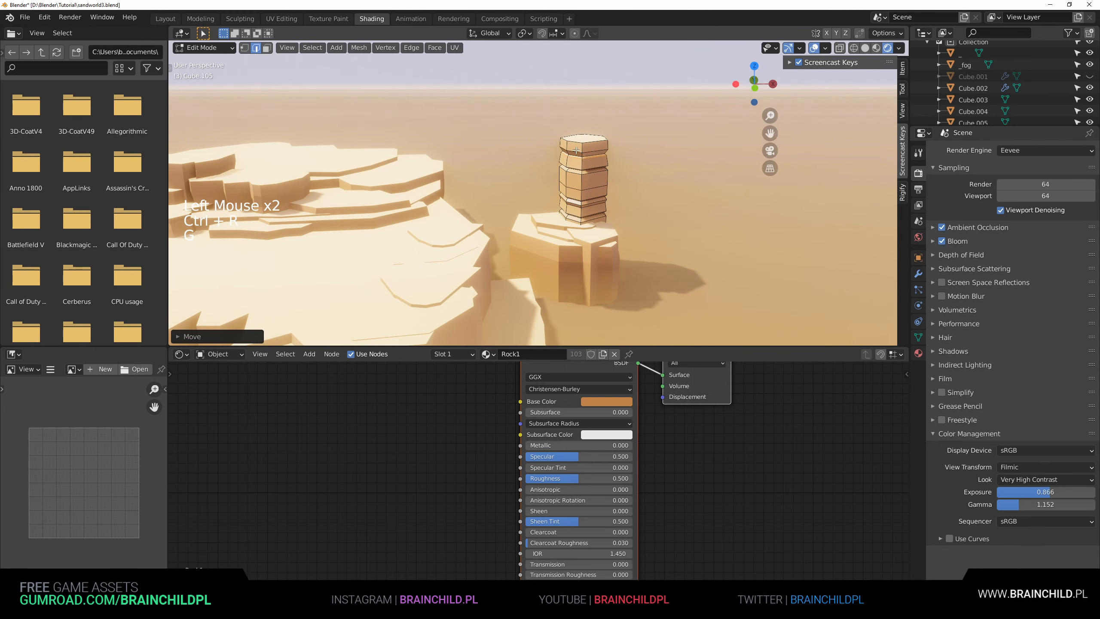
Shift the edge loops of the pillar's top and lower grooves vertically to vary the layer thickness.
alt+shift+triple_click(576, 151)
key(g)
key(z)
click(577, 203)
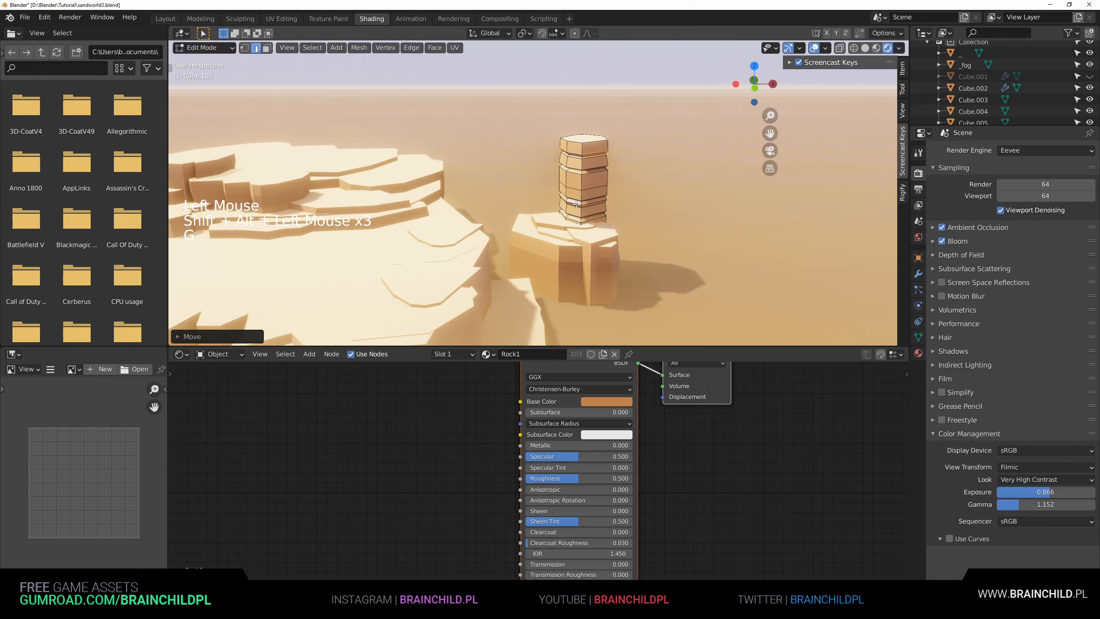
key(g)
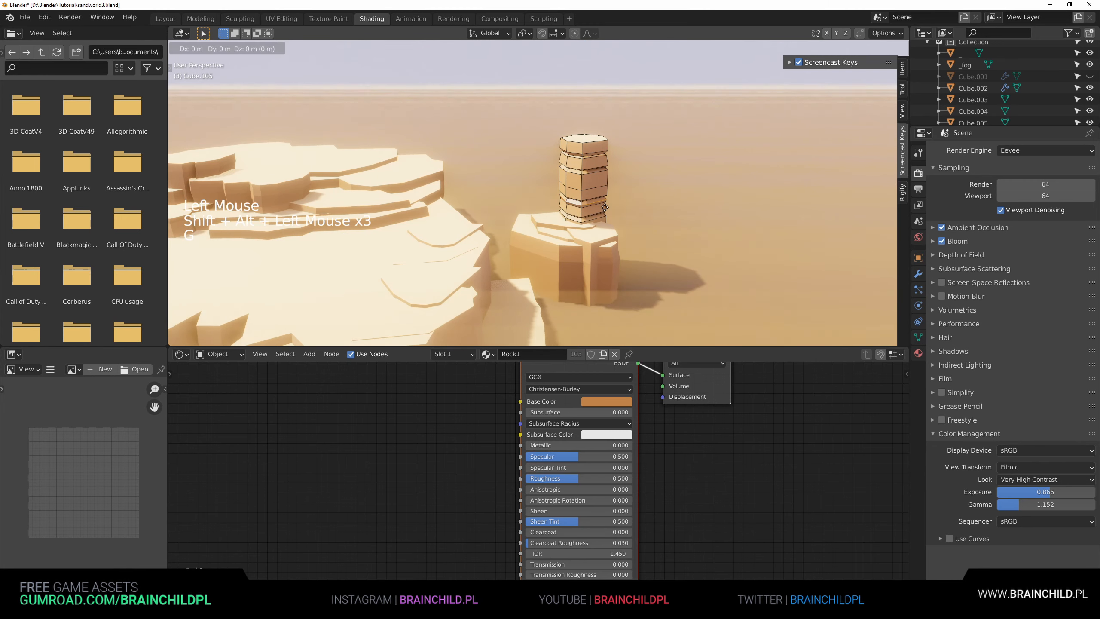
click(598, 209)
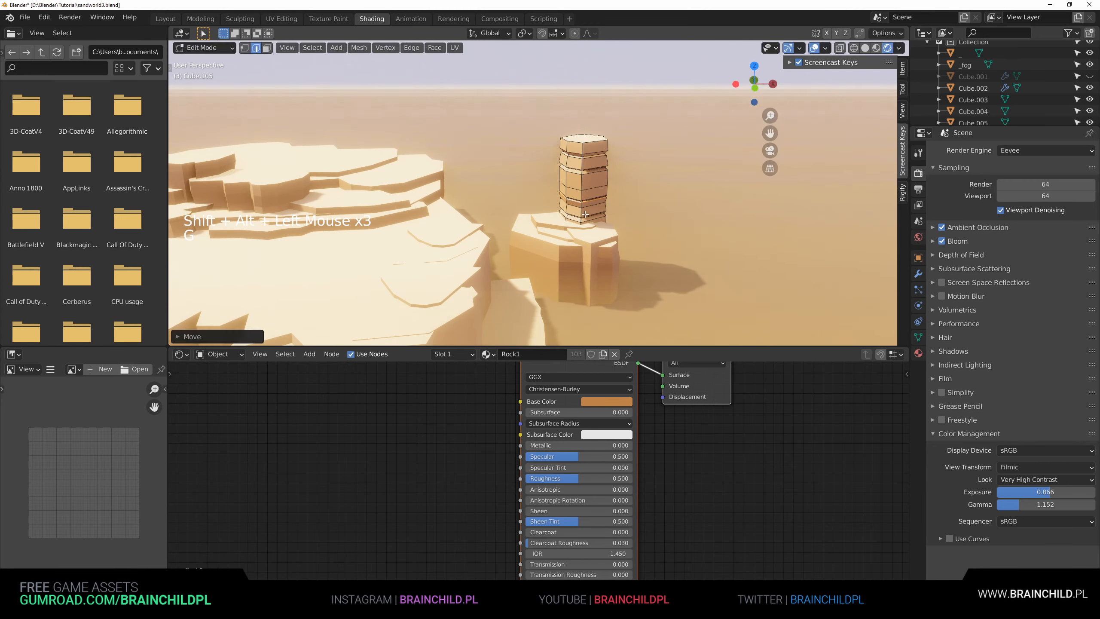
Add a loop cut above the pillar's base, scale it outward to about 1.03, and return to Object Mode.
click(581, 211)
right_click(582, 211)
key(s)
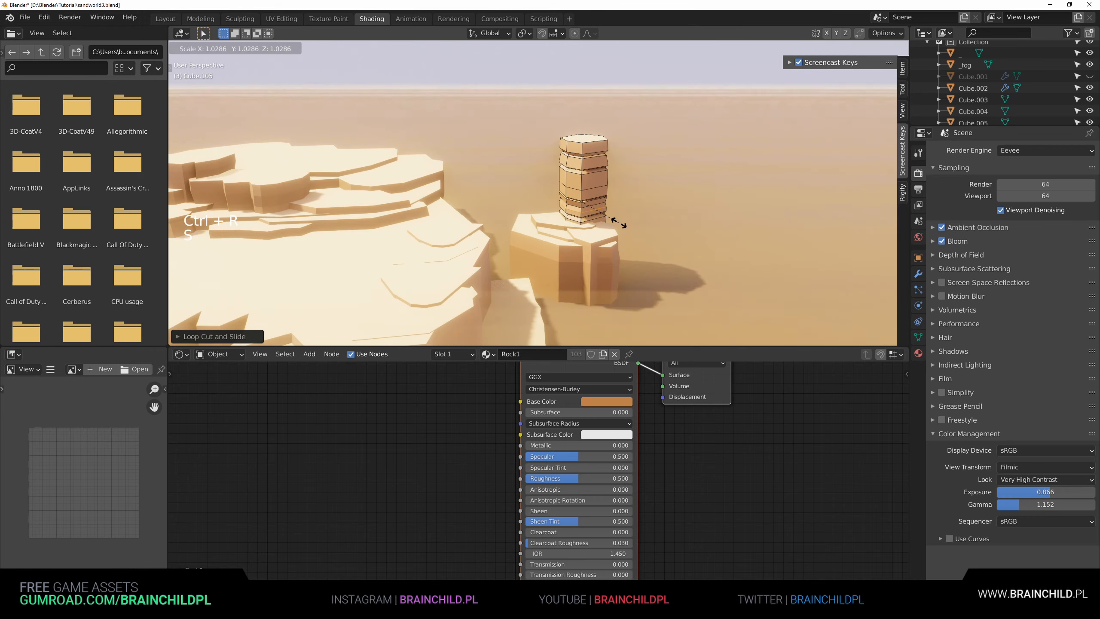
click(619, 223)
key(Tab)
Resize the whole pillar and raise it about 0.035 m along Z on the small rock.
scroll(597, 220, down, 2)
shift+middle_drag(597, 220, 627, 213)
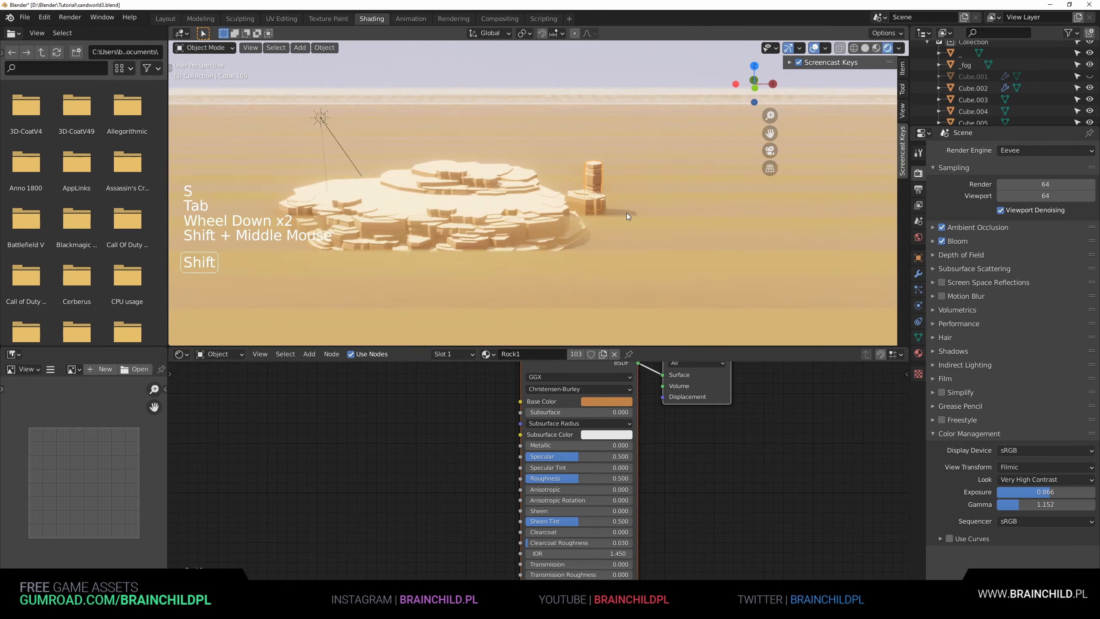
scroll(632, 216, up, 1)
key(s)
click(718, 224)
key(g)
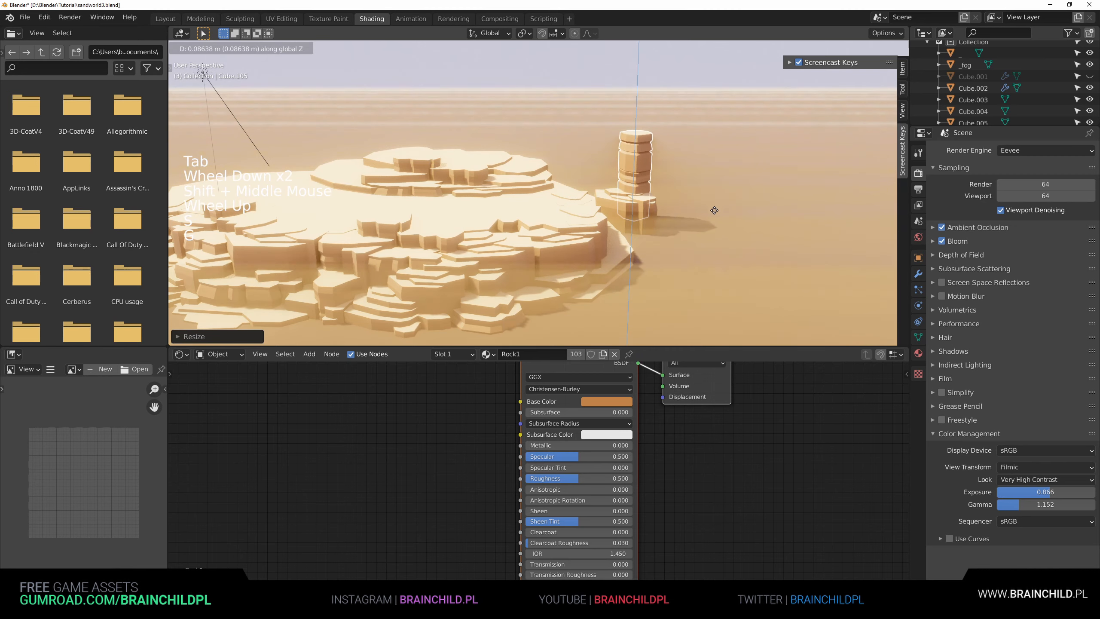
key(z)
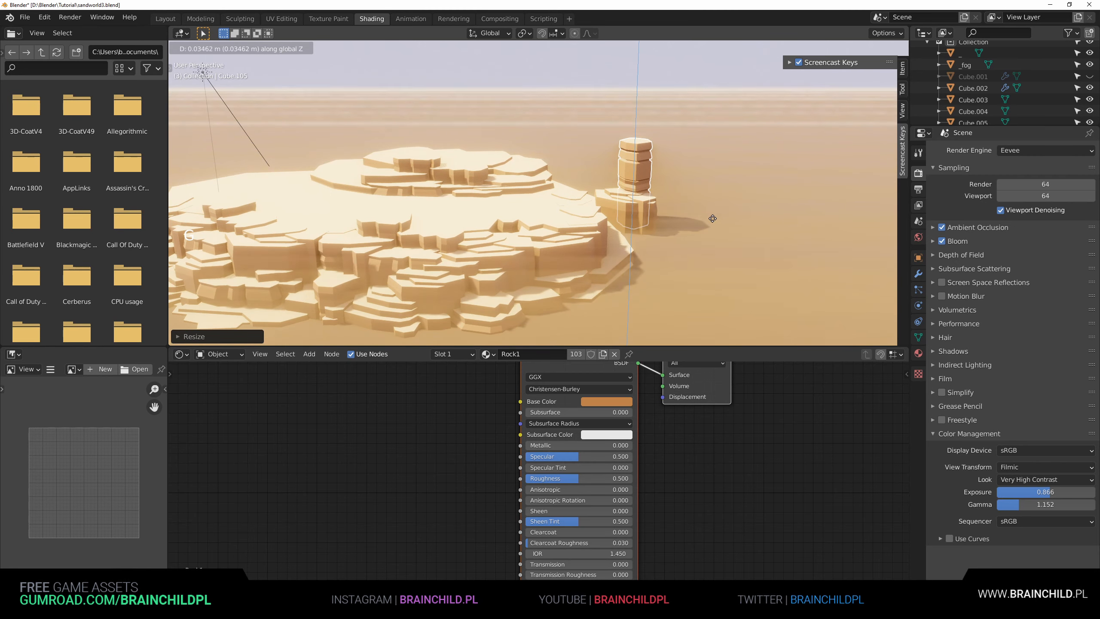
click(713, 218)
Add a vertical loop cut down the front of the pillar and move the new edges.
shift+middle_drag(718, 212, 644, 220)
scroll(682, 212, up, 2)
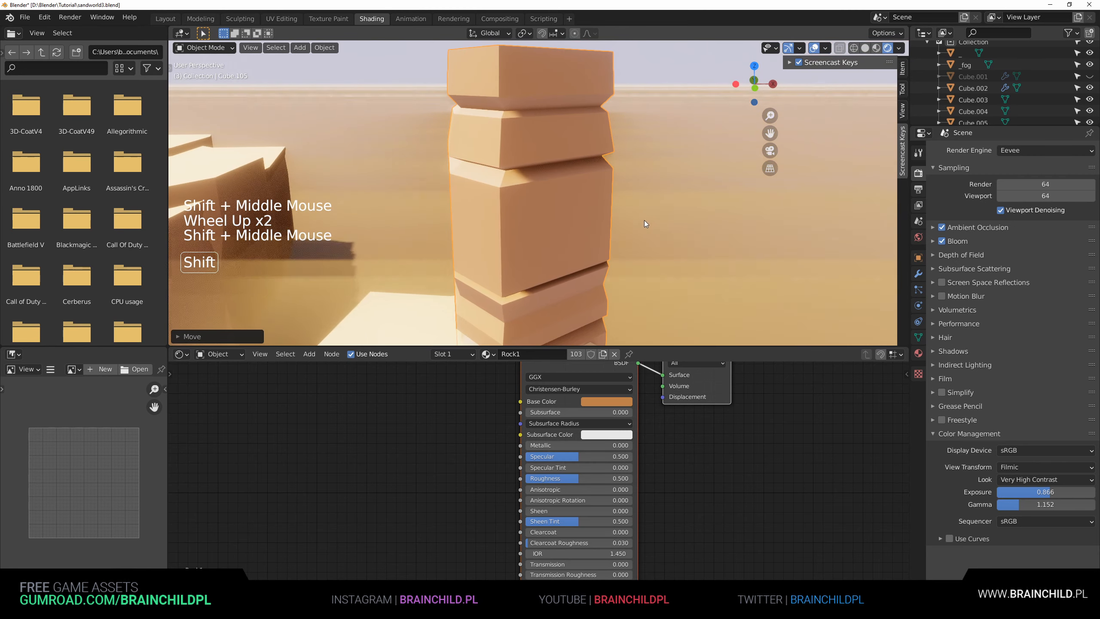
scroll(645, 220, down, 1)
key(Tab)
key(2)
key(ctrl+r)
click(545, 182)
click(545, 182)
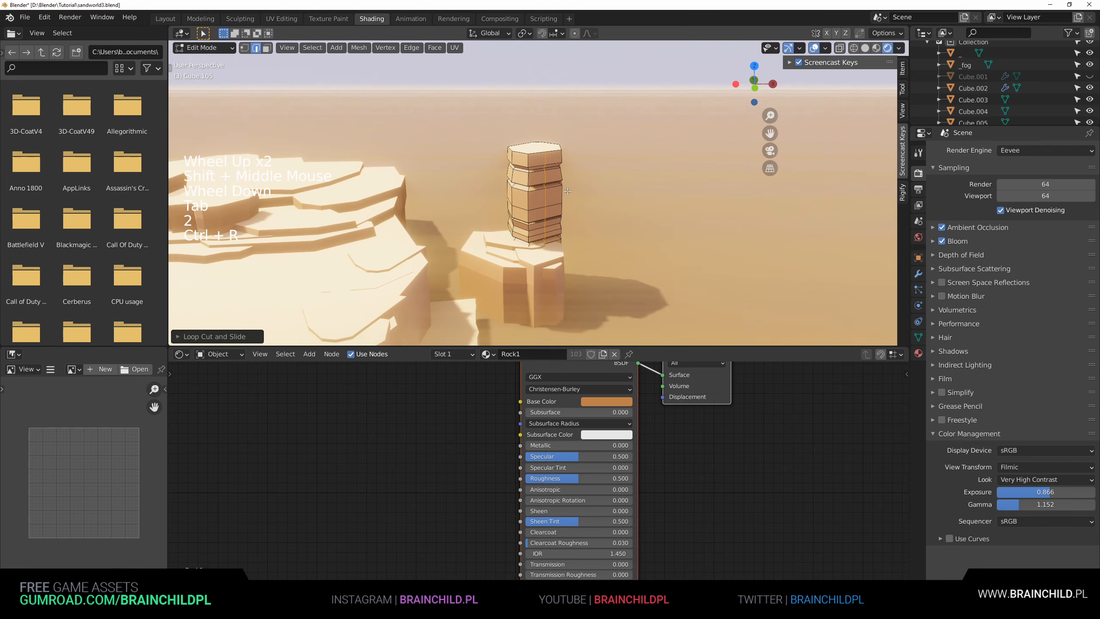
key(g)
click(569, 190)
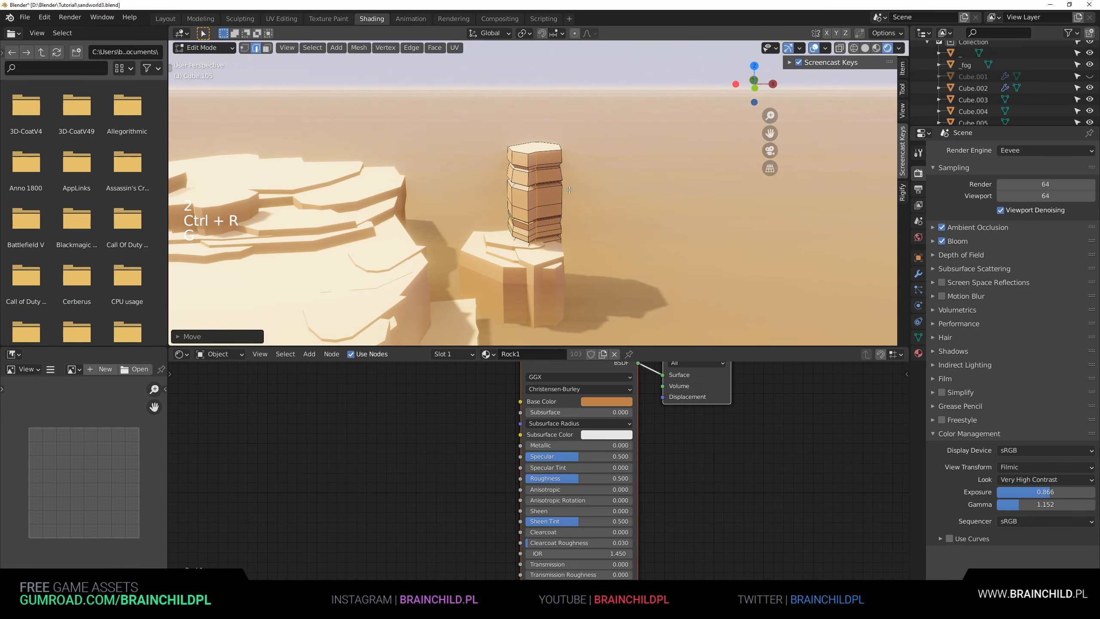
Reposition the vertical edge loop, including along global X, to form a crease down the pillar, then return to Object Mode.
key(g)
click(545, 193)
key(g)
key(x)
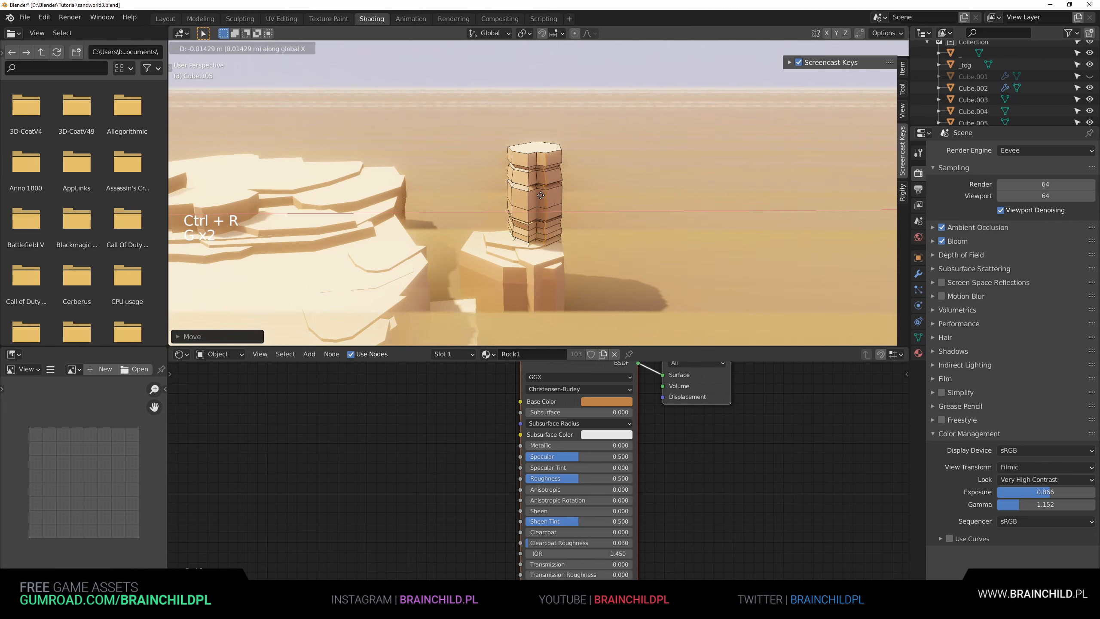
click(541, 195)
key(g)
middle_click(541, 196)
click(546, 198)
key(g)
middle_click(548, 198)
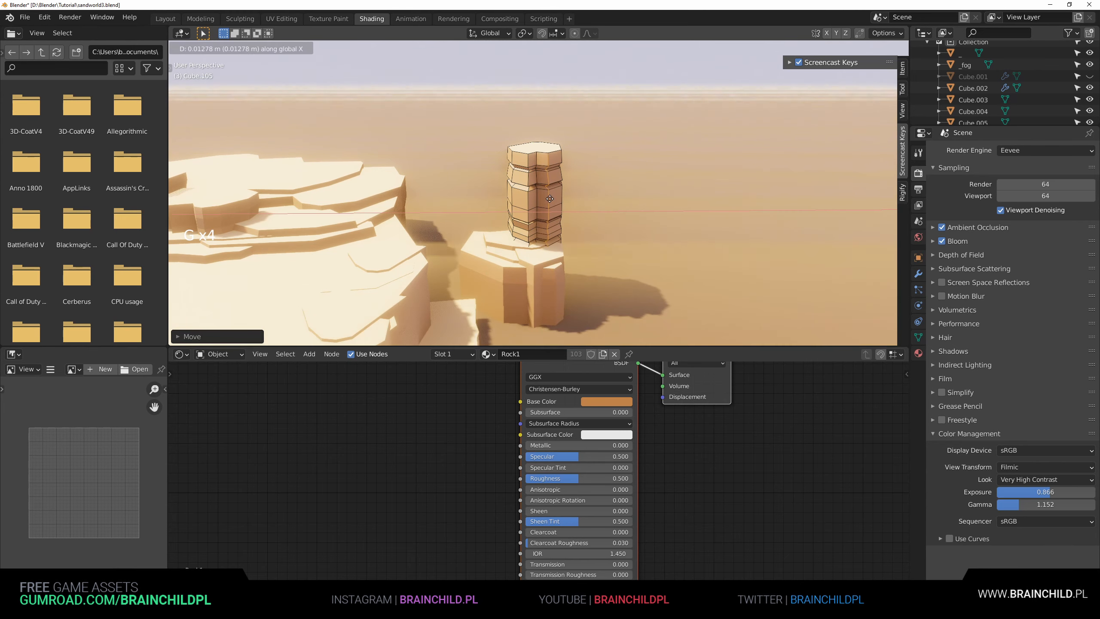
click(550, 199)
key(g)
middle_click(548, 200)
click(547, 202)
key(Tab)
scroll(574, 222, down, 3)
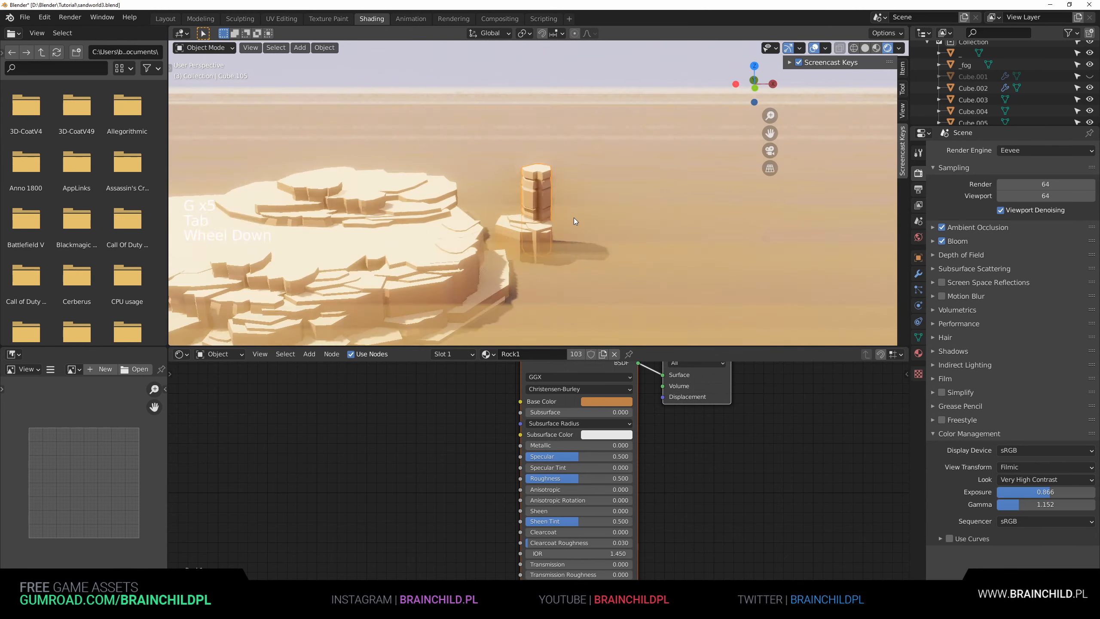
Connect two vertices across the pillar's top face to split it into two halves.
scroll(574, 217, down, 1)
mouse_move(574, 217)
shift+middle_down()
mouse_move(596, 217)
mouse_move(586, 216)
shift+middle_up()
scroll(604, 218, up, 1)
scroll(573, 145, up, 1)
key(Tab)
key(3)
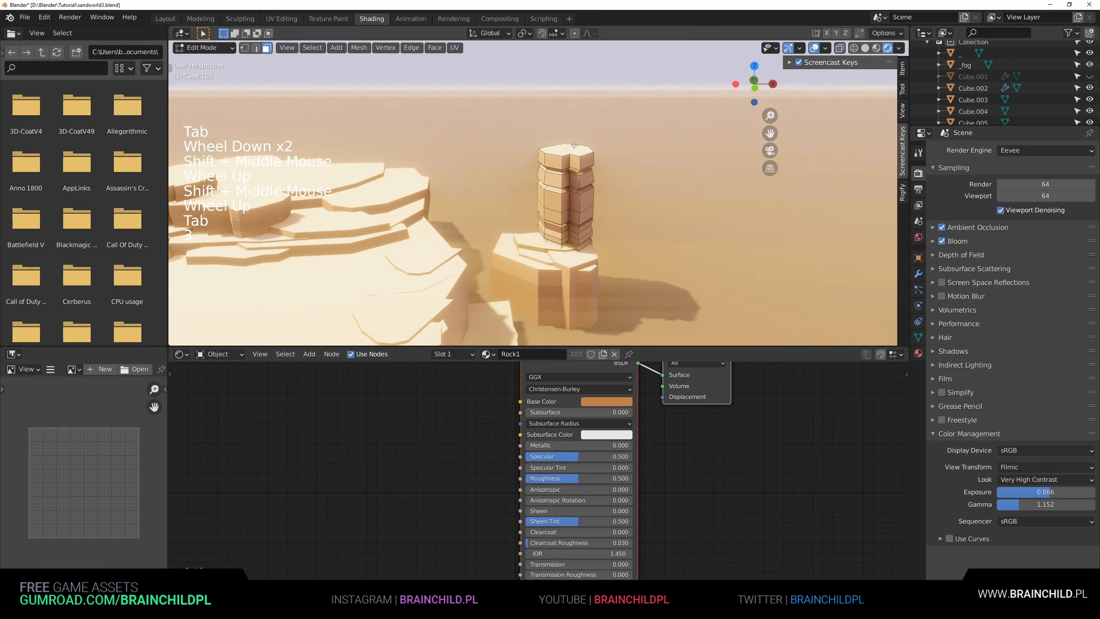
click(573, 145)
shift+middle_drag(574, 145, 558, 176)
key(1)
click(557, 176)
shift+click(557, 176)
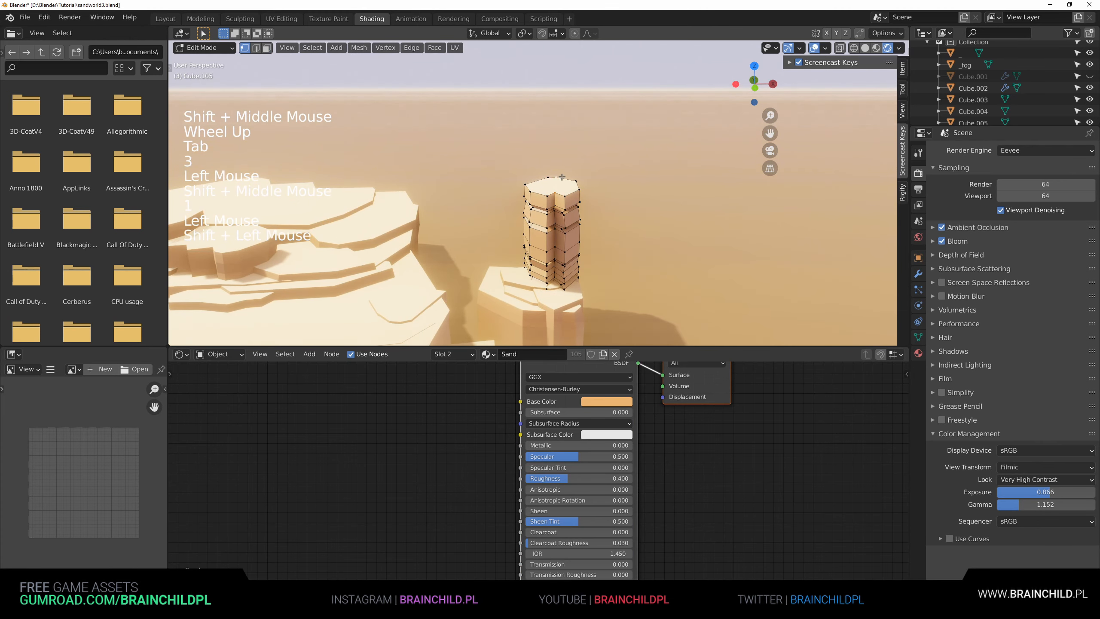
key(j)
Extrude the rear half of the pillar's split top face upward to form a taller column.
key(3)
click(563, 178)
key(e)
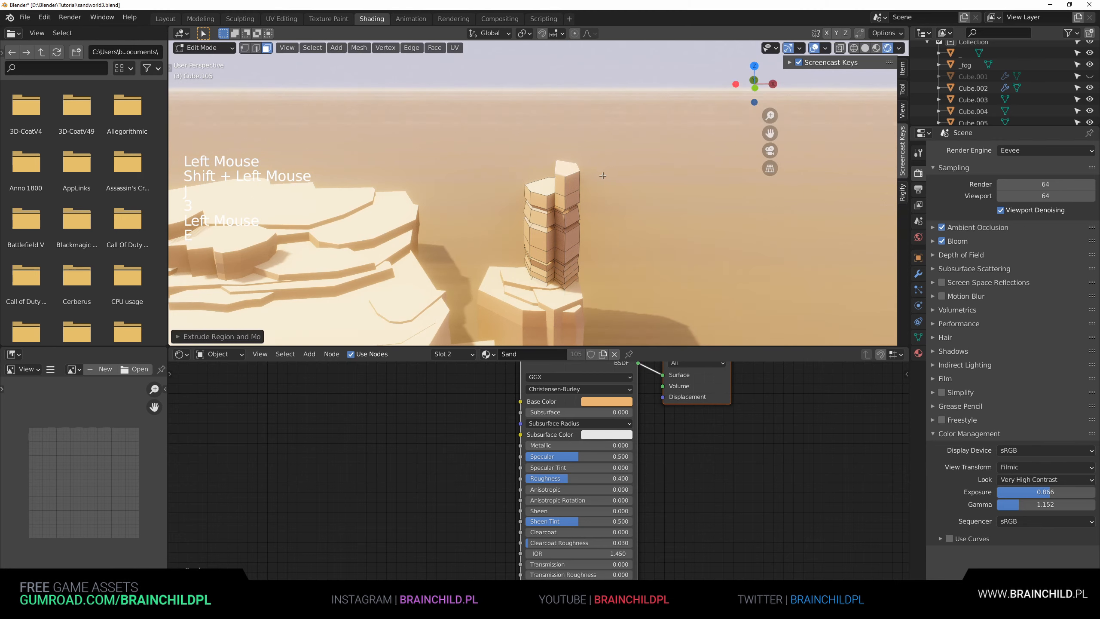
middle_drag(602, 175, 568, 175)
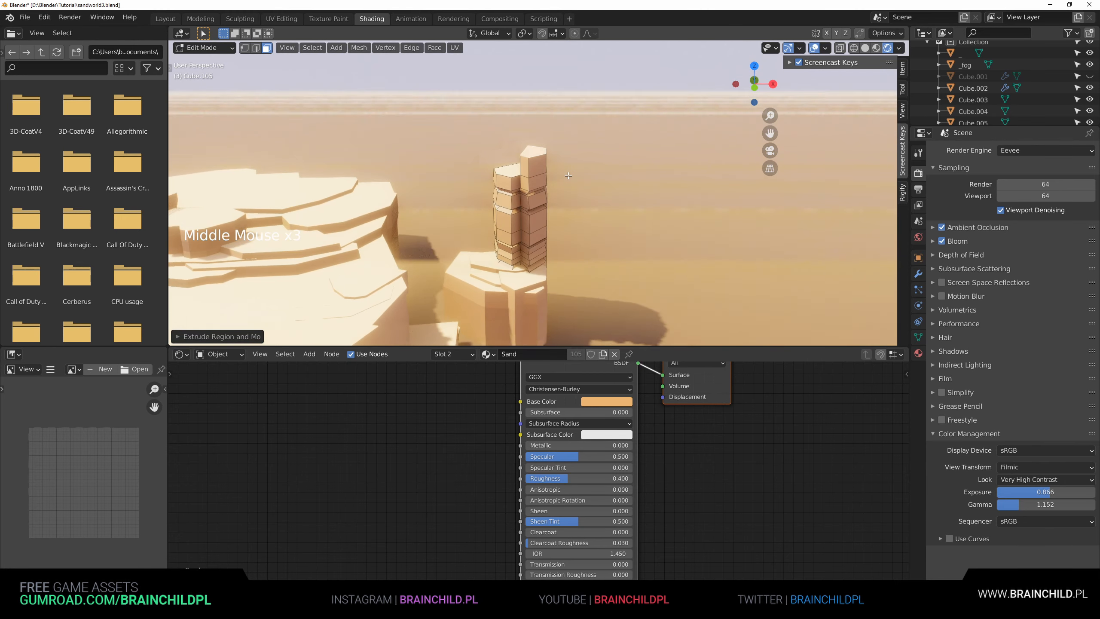
Extrude part of the taller column's top face upward into a narrower peak.
click(544, 149)
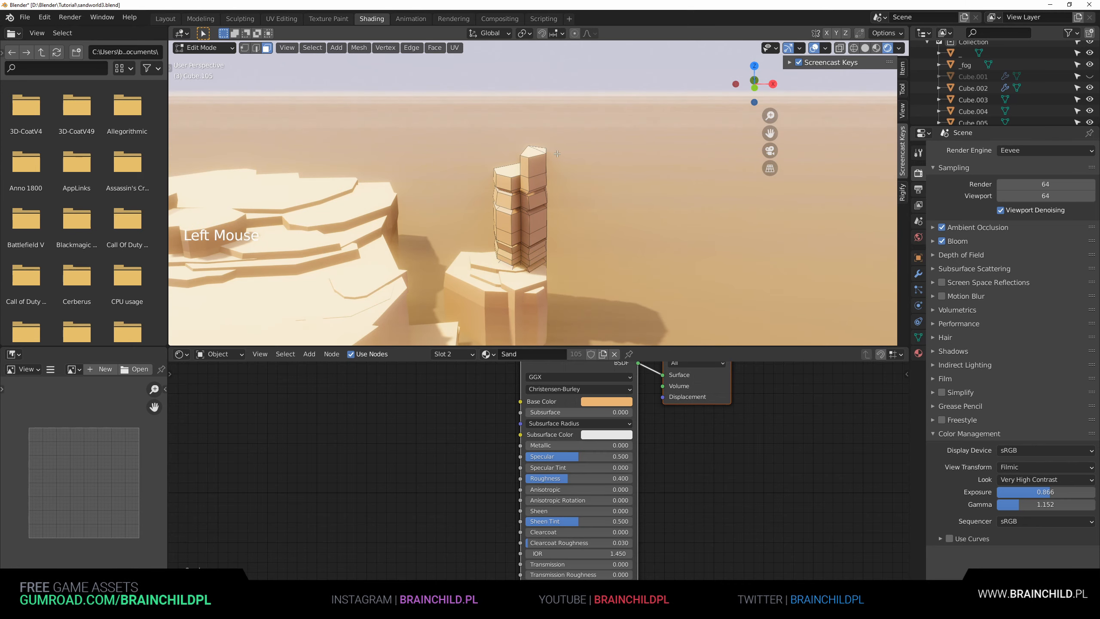
key(e)
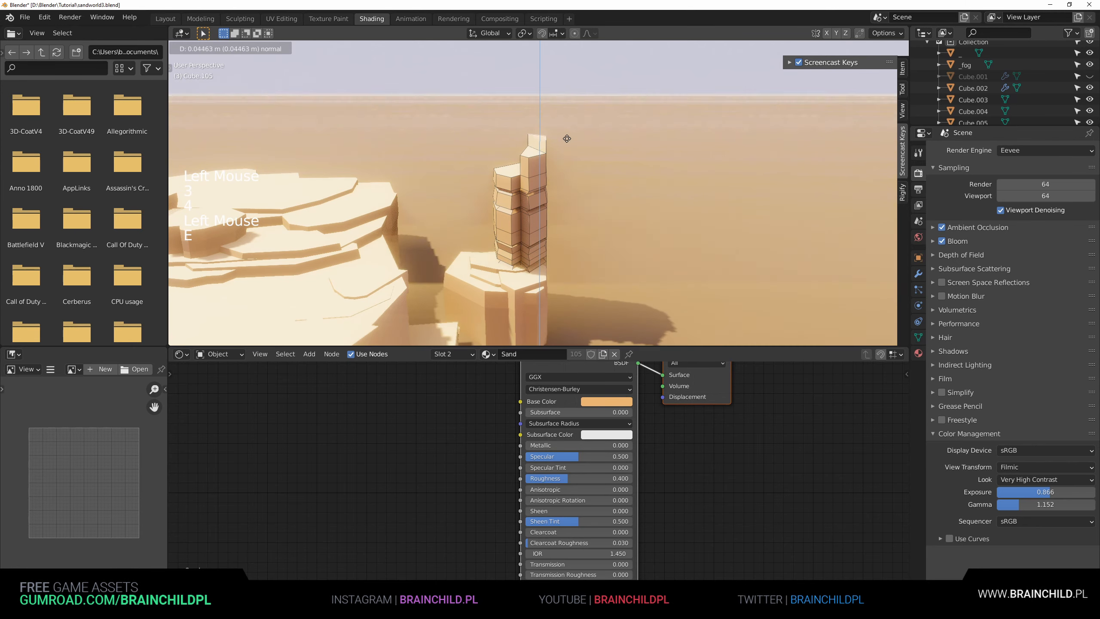
click(568, 132)
Try bevelling an edge of the peak and apply the pillar's object transform in Object Mode.
click(544, 139)
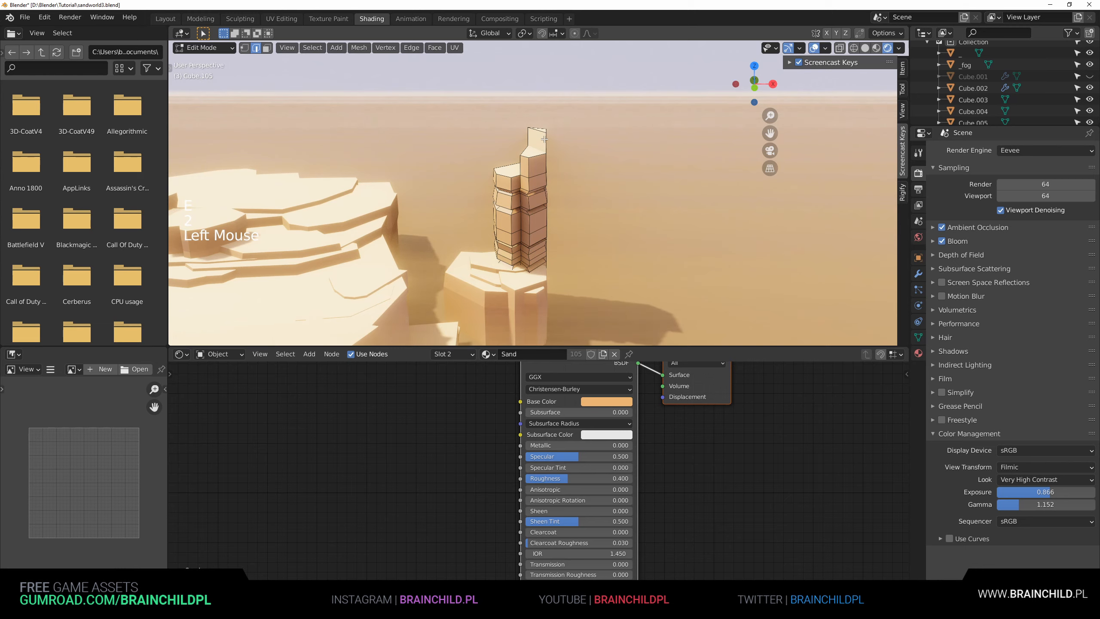
key(ctrl+b)
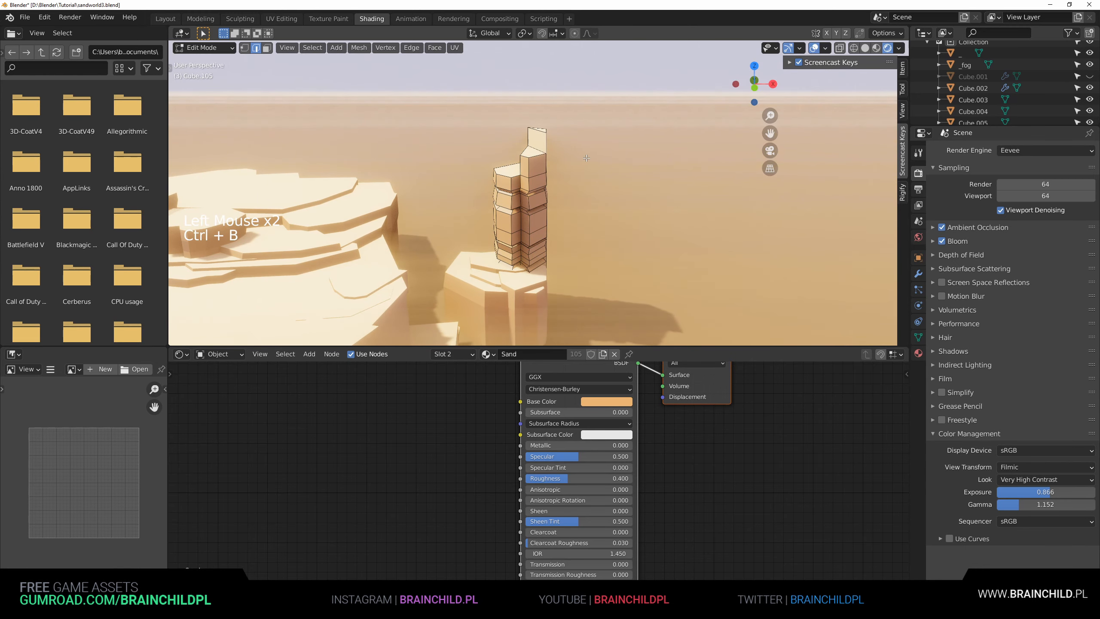
key(Tab)
key(ctrl+a)
click(567, 190)
key(ctrl+b)
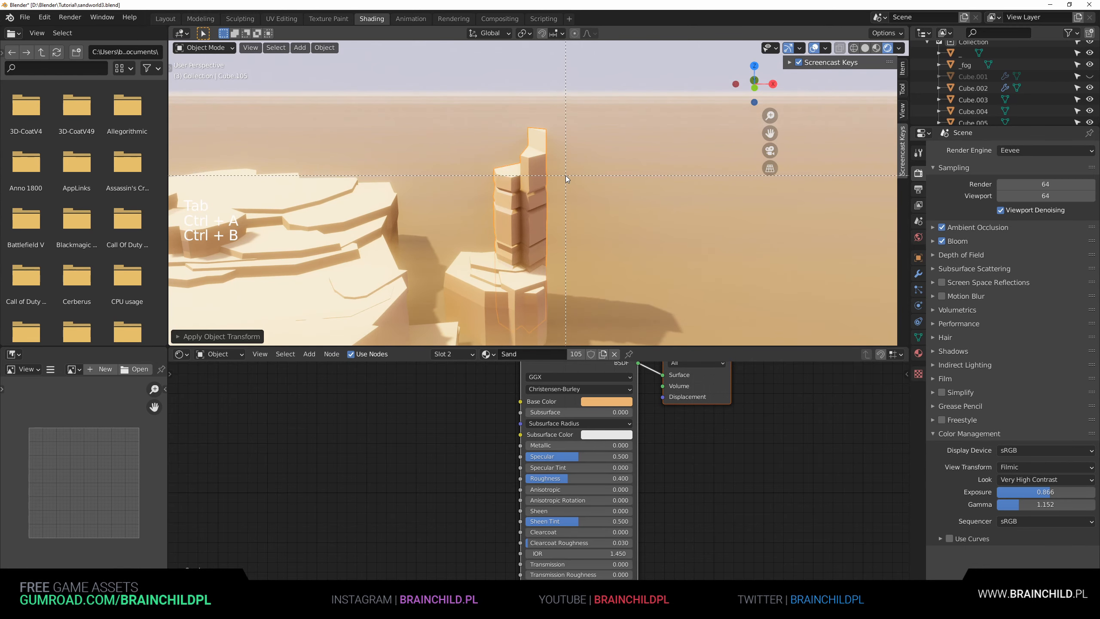
Bevel the edge on the side of the peak and return to Object Mode.
key(Tab)
click(547, 147)
key(ctrl+b)
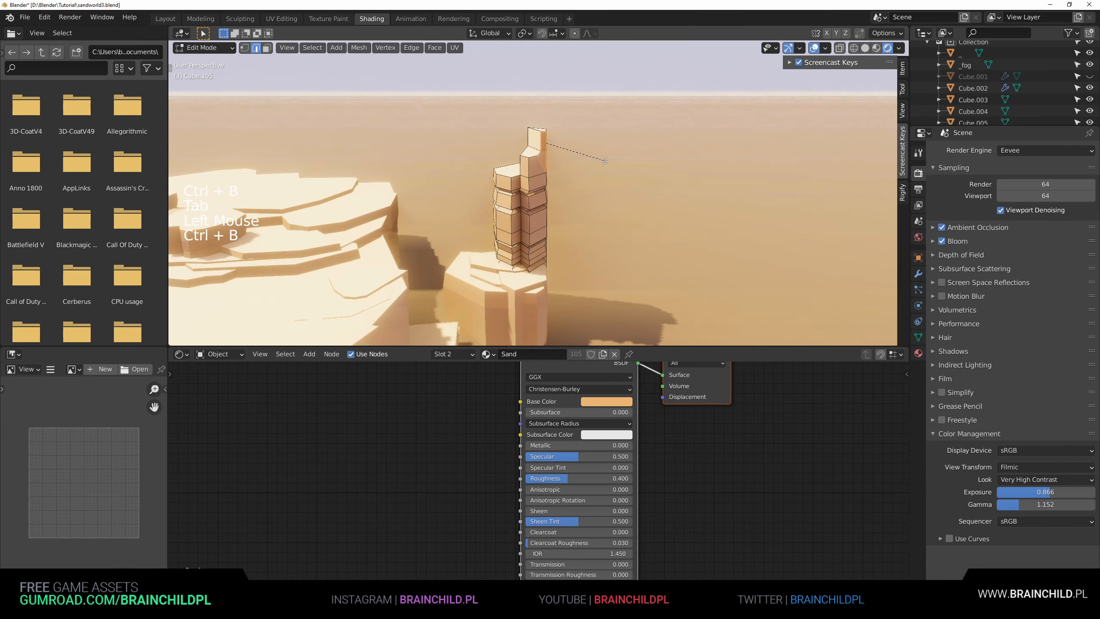
key(Tab)
Apply a vertex bevel to the highest corner of the pillar's peak to cut it off.
scroll(576, 175, down, 2)
scroll(584, 173, up, 1)
shift+middle_drag(576, 175, 459, 253)
key(Tab)
scroll(558, 153, up, 2)
key(1)
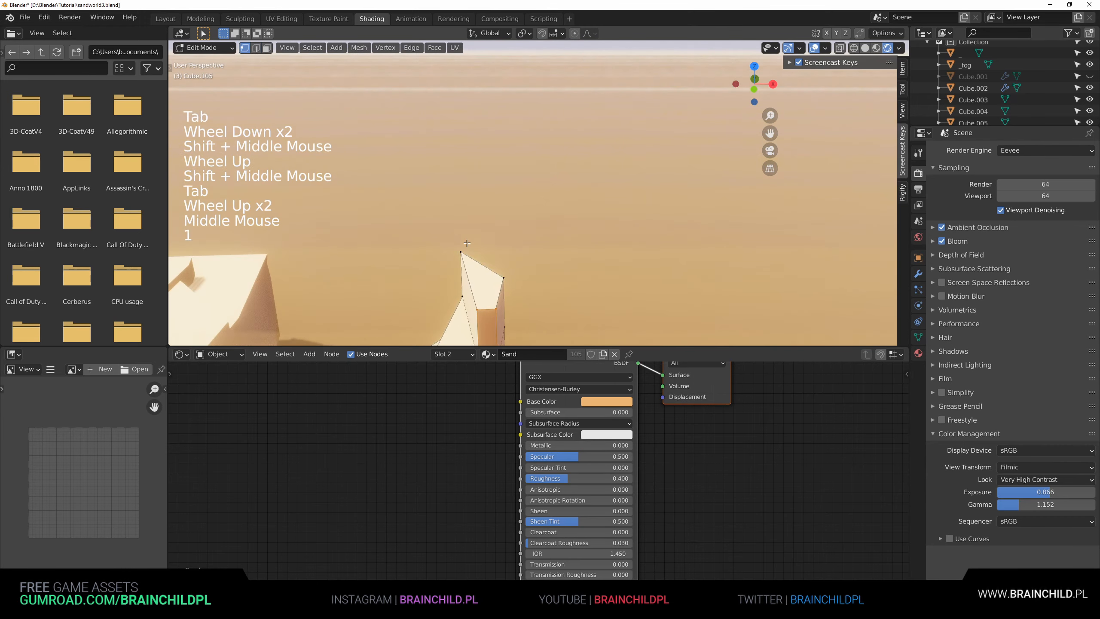
click(462, 262)
key(ctrl+shift+b)
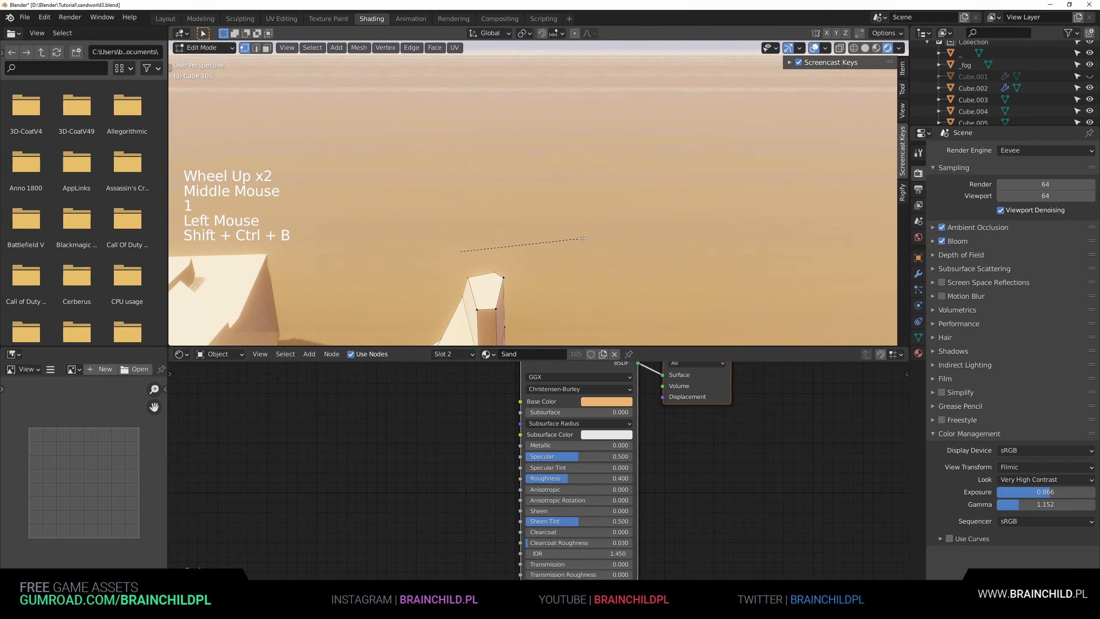
Bevel two edges at the top of the pillar's shorter column and return to Object Mode.
scroll(550, 240, down, 2)
middle_drag(552, 243, 529, 182)
scroll(558, 203, up, 2)
scroll(528, 182, down, 1)
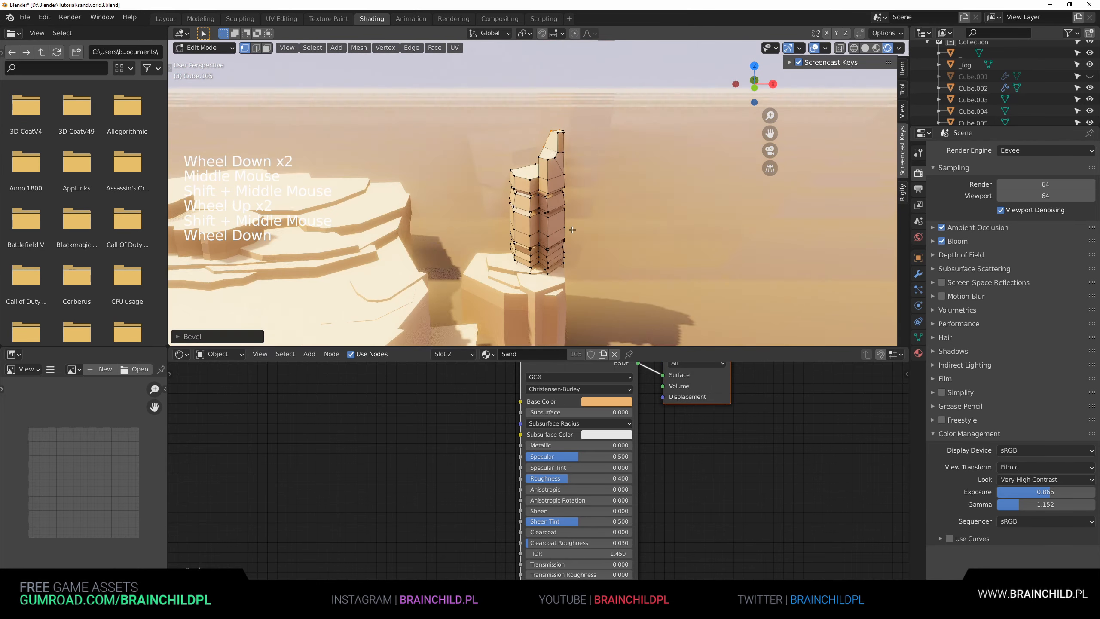
key(2)
click(523, 176)
shift+click(524, 186)
key(ctrl+b)
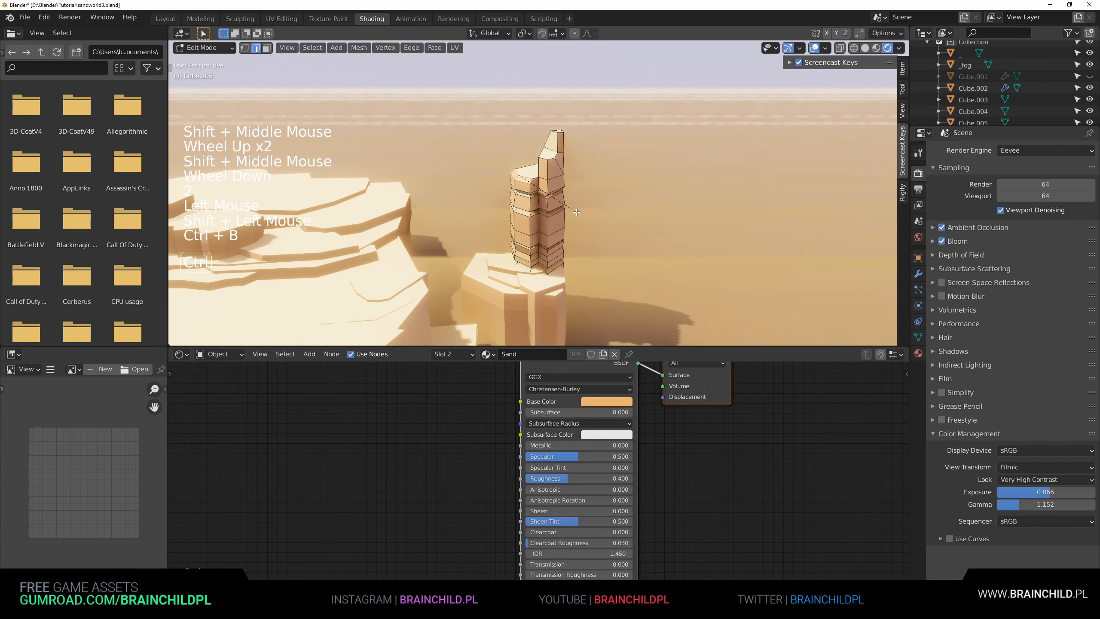
key(Tab)
scroll(575, 214, down, 1)
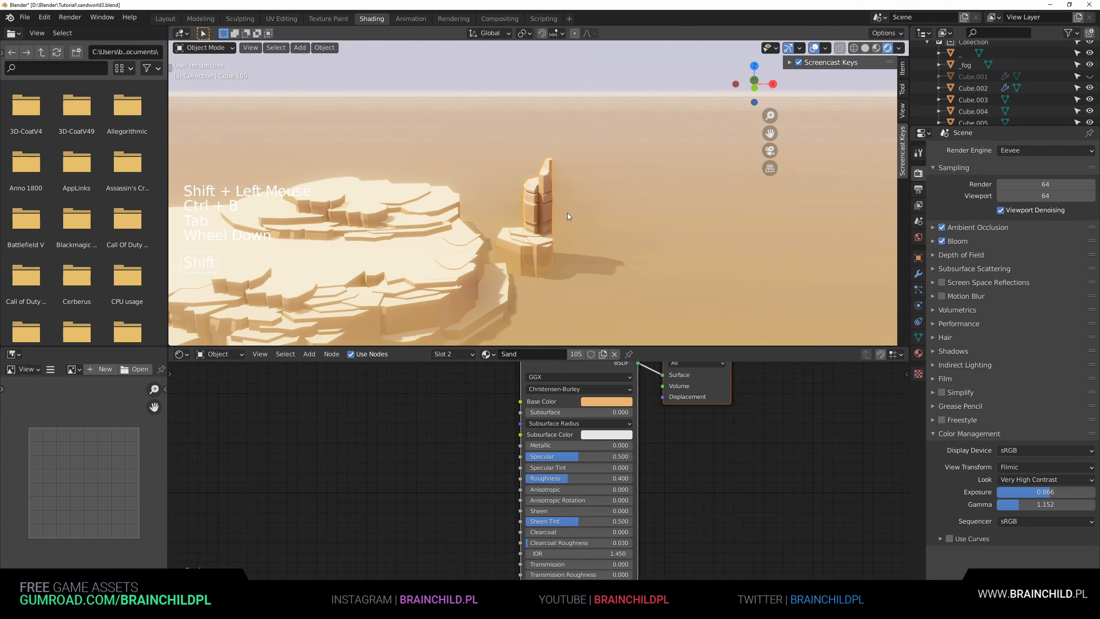
Move the mid-height edges of the pillar's shorter column inward along global X by about 0.02 m.
shift+middle_drag(568, 213, 515, 202)
scroll(559, 200, up, 1)
key(Tab)
scroll(551, 196, up, 1)
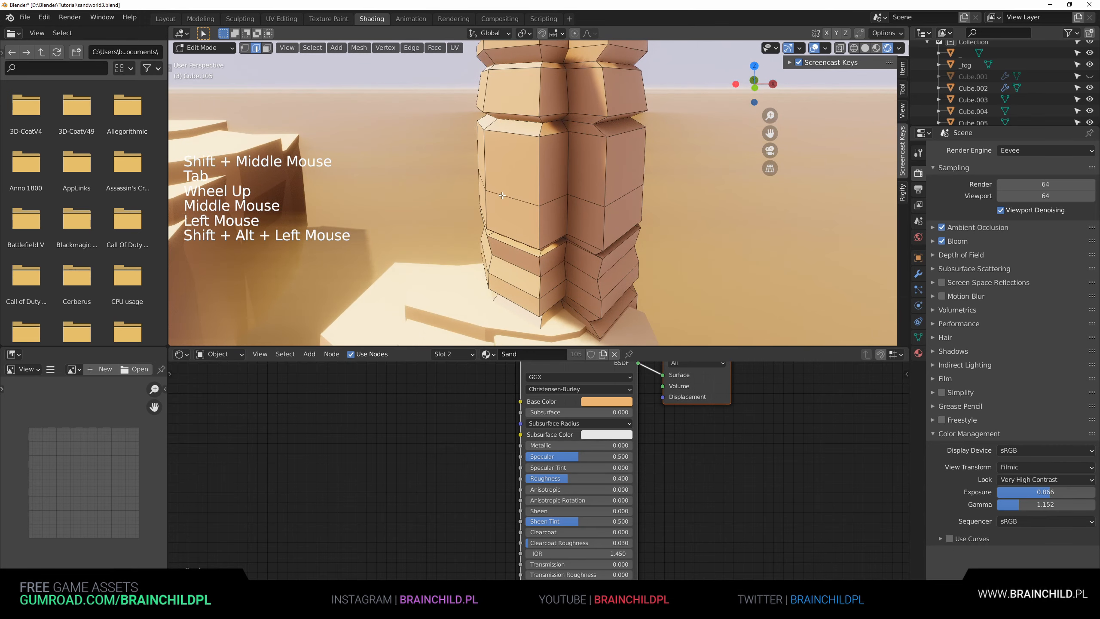
key(g)
key(g)
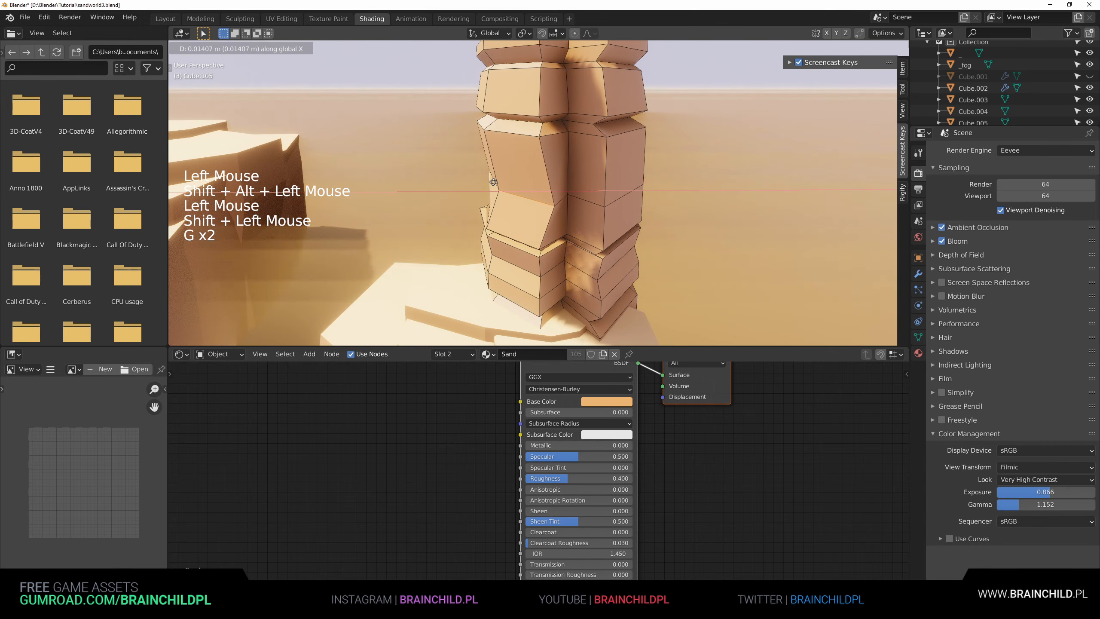
key(g)
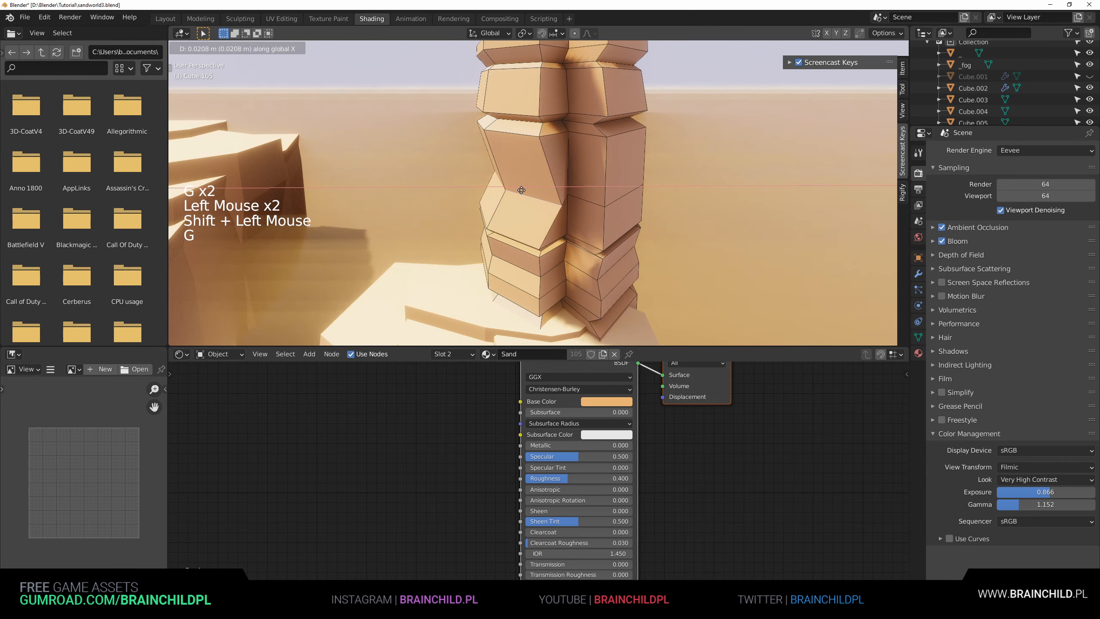
Bevel the displaced mid-height edges of the shorter column, adjust their position and return to Object Mode.
key(ctrl+b)
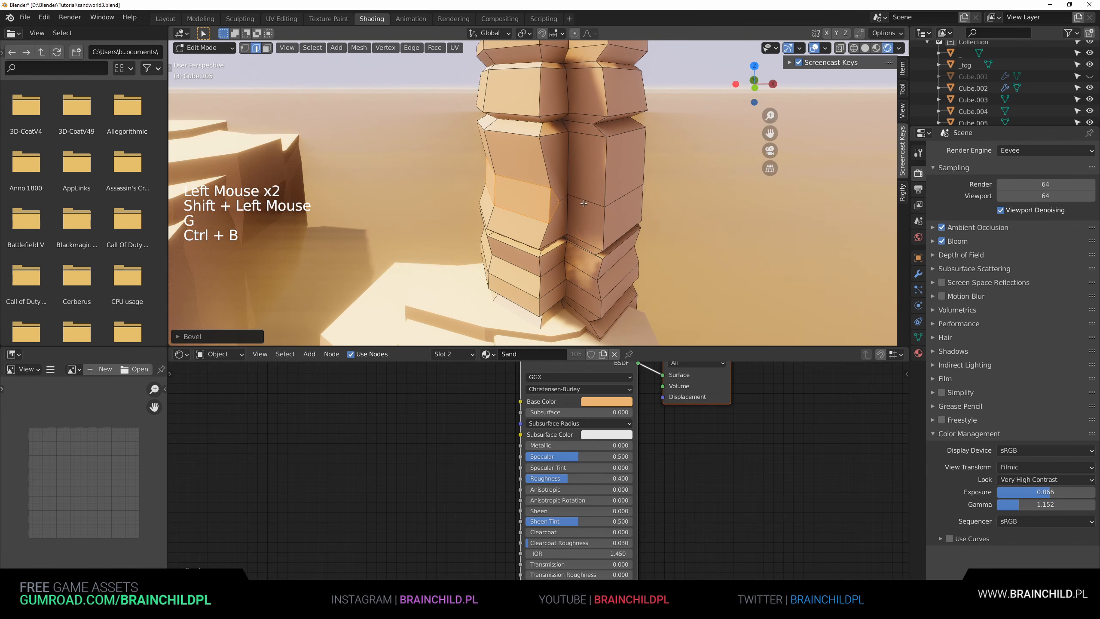
key(g)
key(Tab)
scroll(577, 209, down, 3)
scroll(579, 207, down, 2)
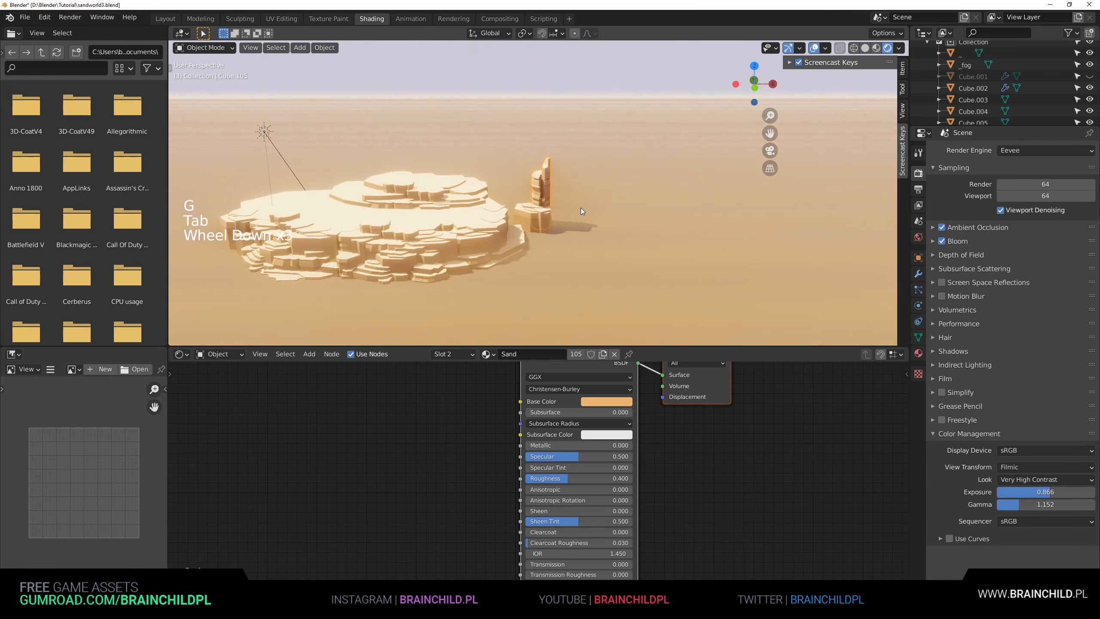
Move a mid-height vertex on the outer side of the taller column to make its silhouette irregular.
scroll(587, 215, up, 3)
key(Tab)
click(633, 178)
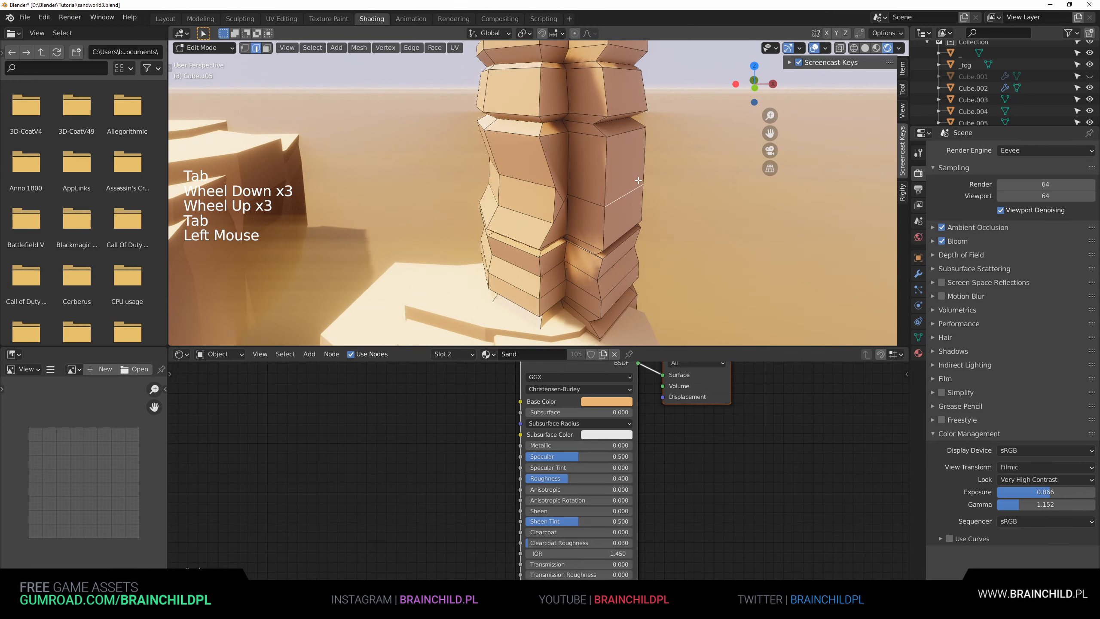
key(1)
click(640, 180)
key(g)
click(643, 161)
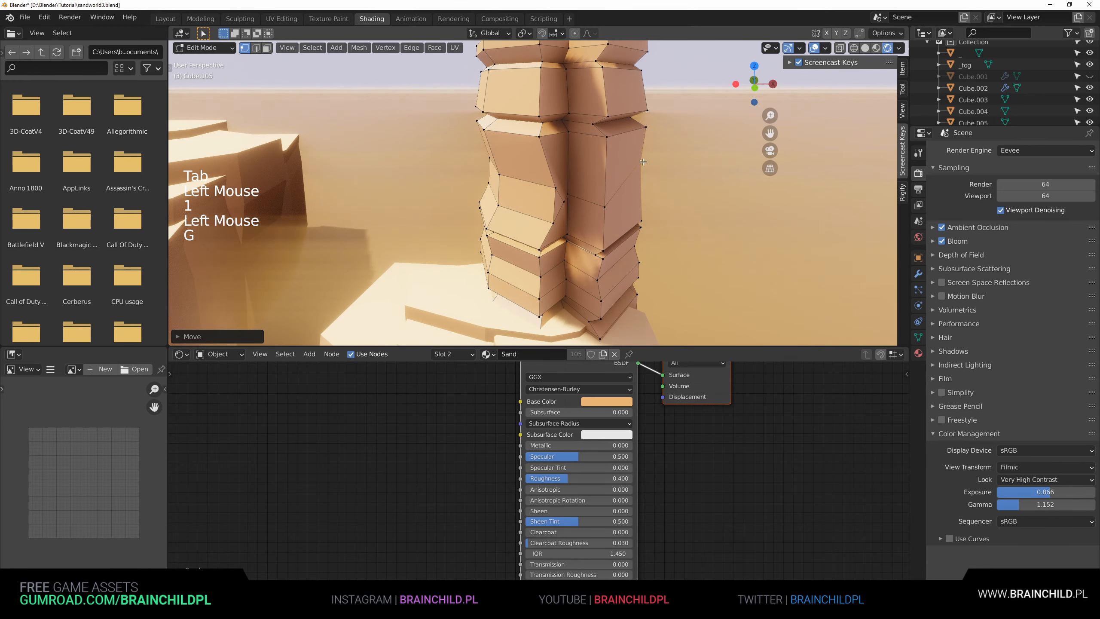
Try moving a vertex on the taller column's upper side and connect two vertices there with a new edge.
scroll(643, 115, down, 3)
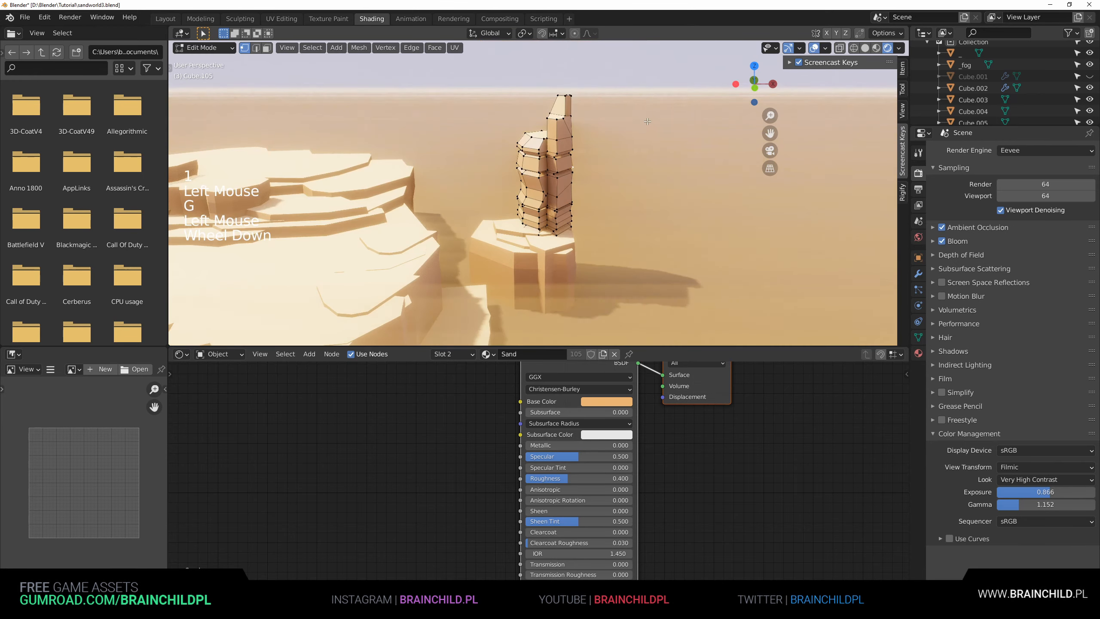
key(g)
click(569, 134)
key(g)
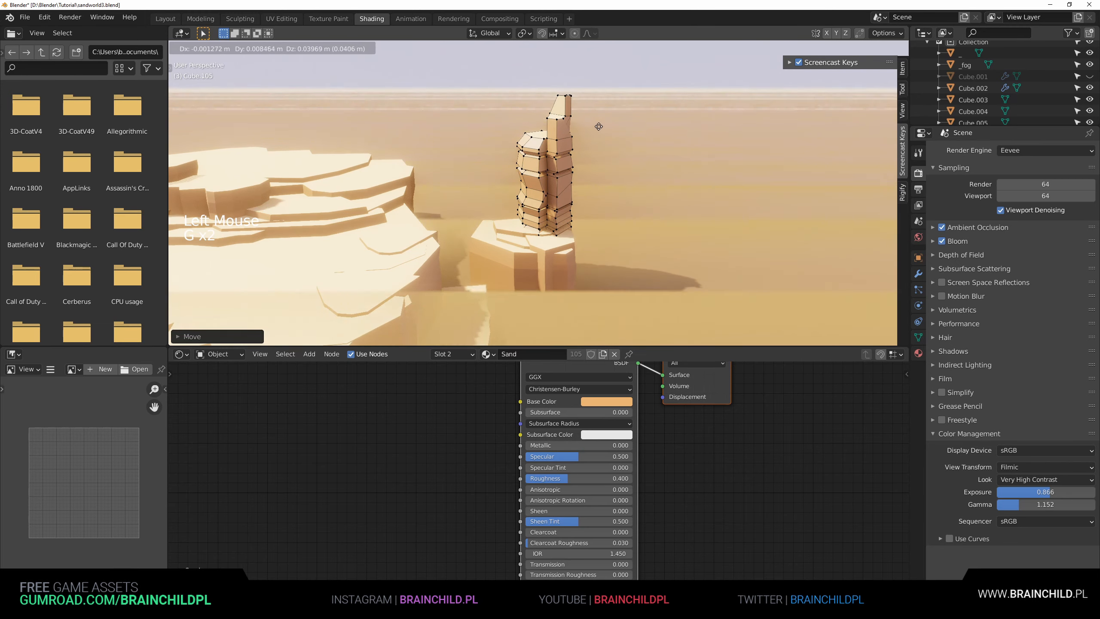
click(601, 124)
key(j)
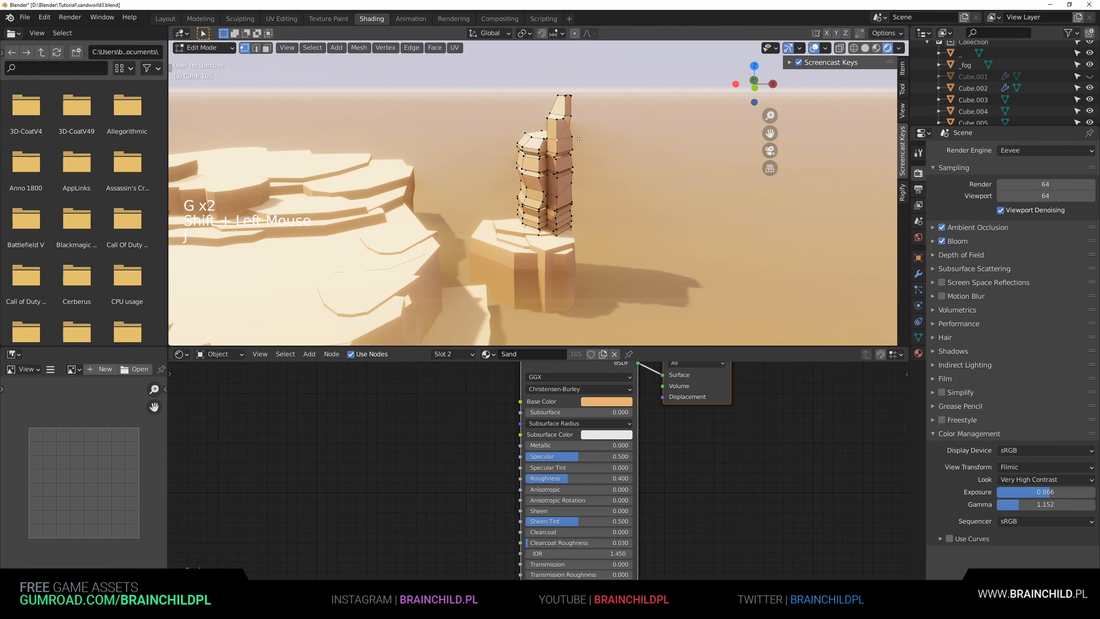
Slide a vertex on the taller column's upper side by a factor of about 0.41 and return to Object Mode.
key(g)
key(g)
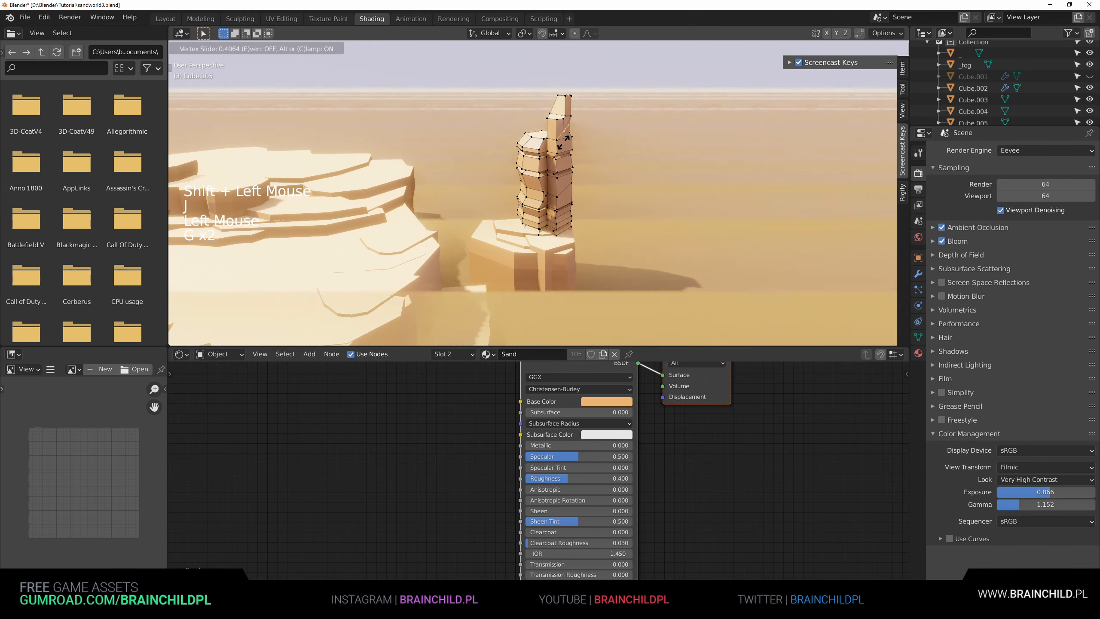
click(575, 139)
key(Tab)
Raise the rock block beneath the pillar about 0.065 m along global Z.
scroll(596, 153, down, 3)
shift+middle_drag(593, 153, 514, 182)
scroll(587, 153, down, 2)
click(576, 167)
scroll(514, 188, up, 2)
shift+click(481, 183)
key(g)
key(z)
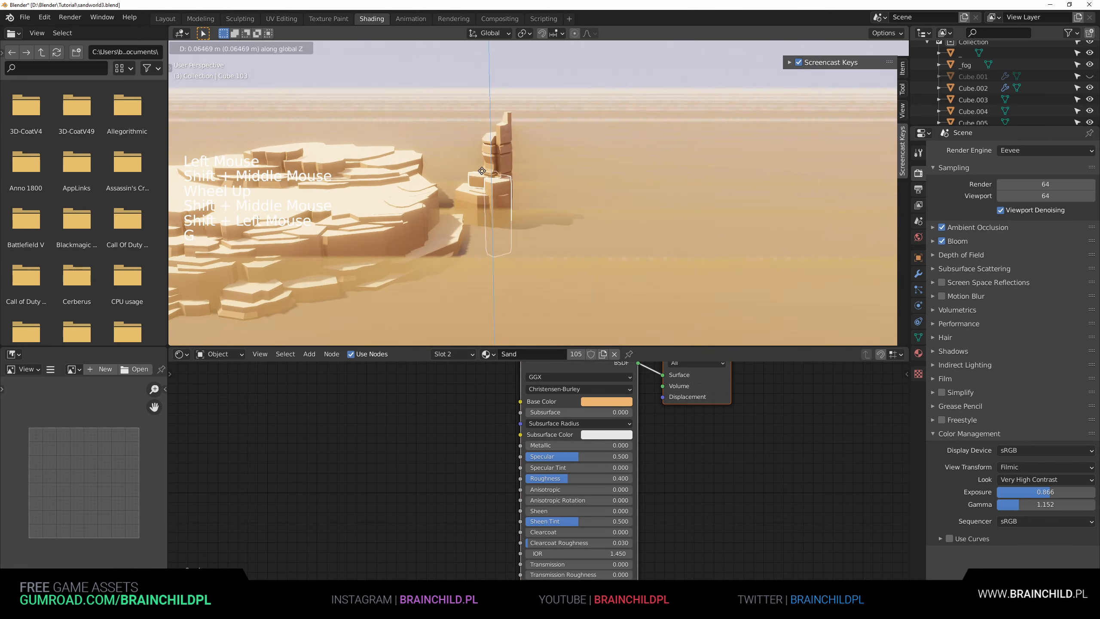
click(483, 166)
Stretch the raised rock block beneath the pillar along global Z.
key(s)
key(z)
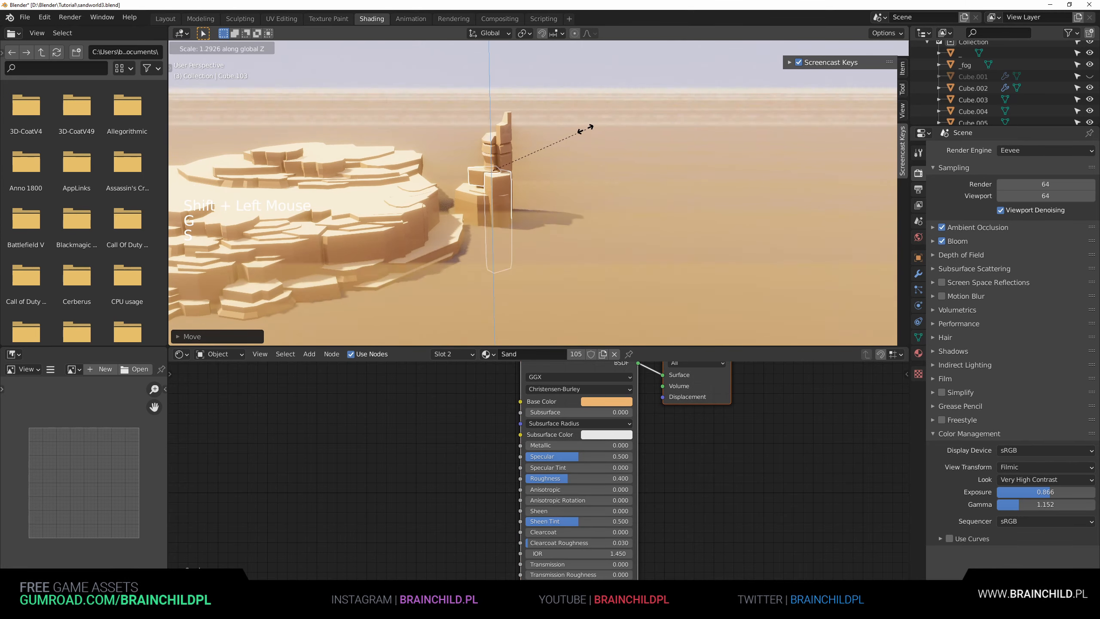
click(589, 86)
Select the neighbouring base block under the pillar and readjust its height along global Z.
click(490, 186)
key(g)
key(z)
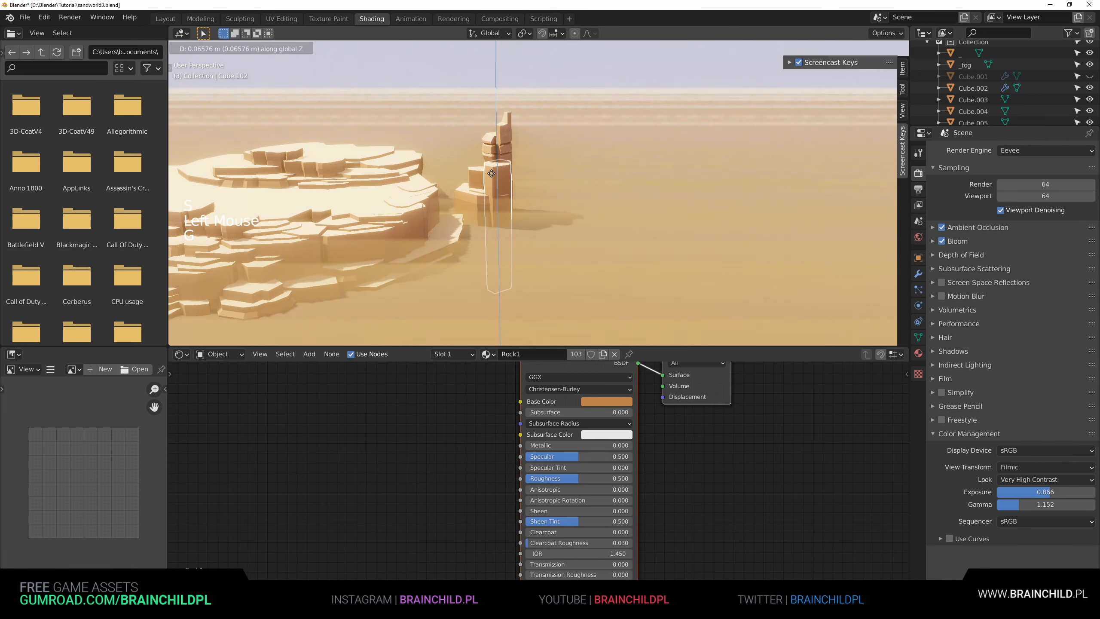
click(492, 170)
key(g)
key(z)
click(490, 194)
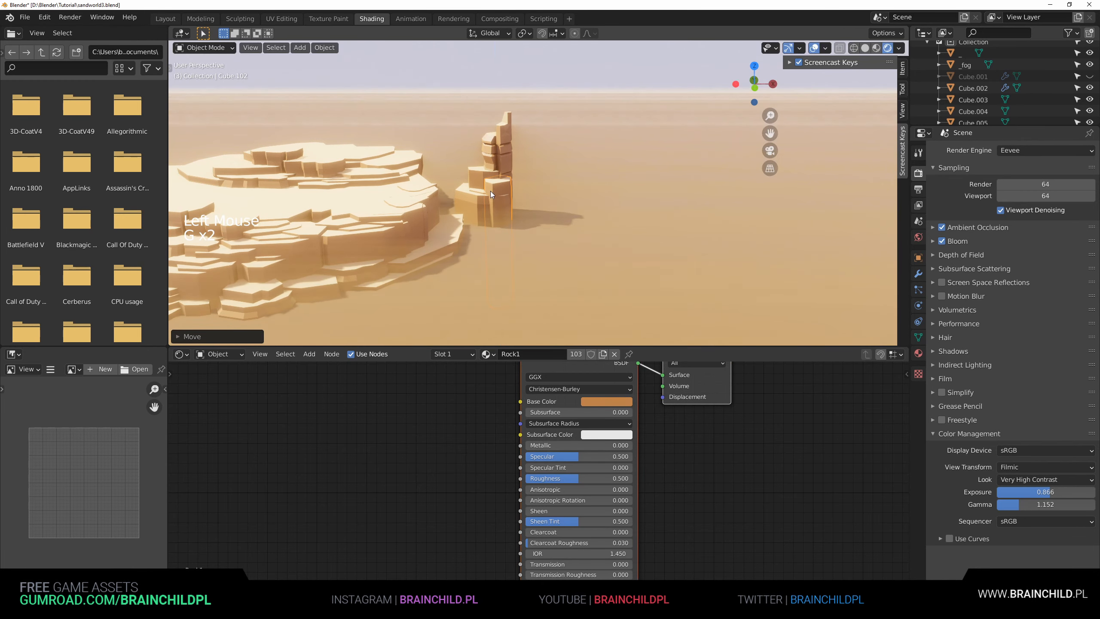
Reposition the base block nearest the main formation by moving it along Z, freely and along X.
click(475, 196)
key(g)
key(z)
click(471, 189)
key(g)
click(464, 184)
key(g)
key(x)
click(462, 183)
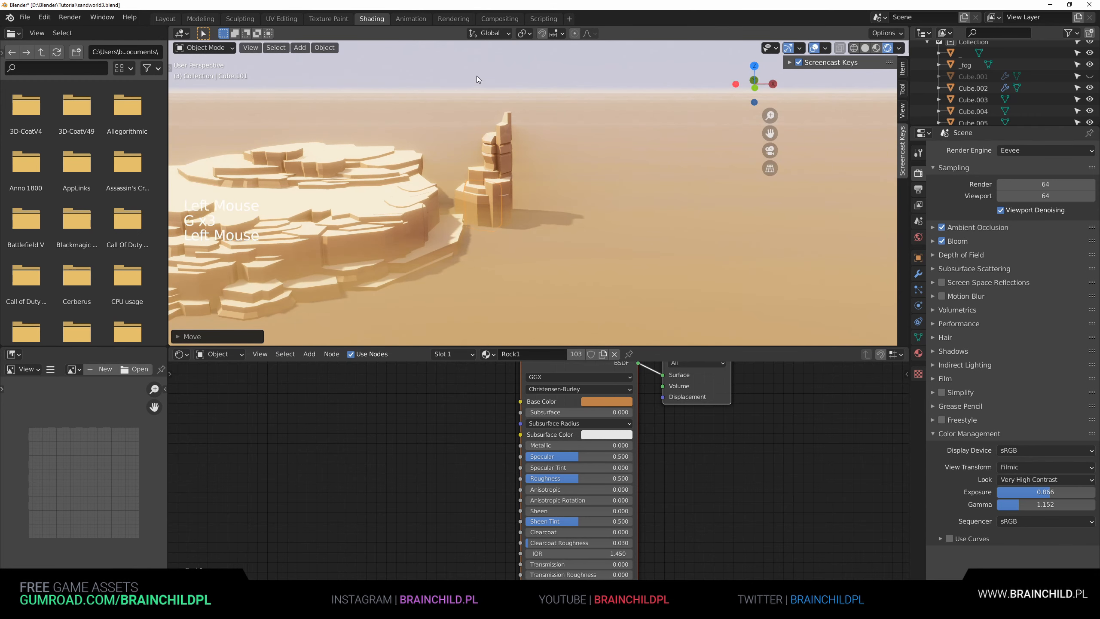
Examine the pillar, its base rocks and the main formation from several distances.
scroll(579, 141, down, 1)
shift+middle_drag(528, 140, 568, 134)
scroll(567, 137, up, 1)
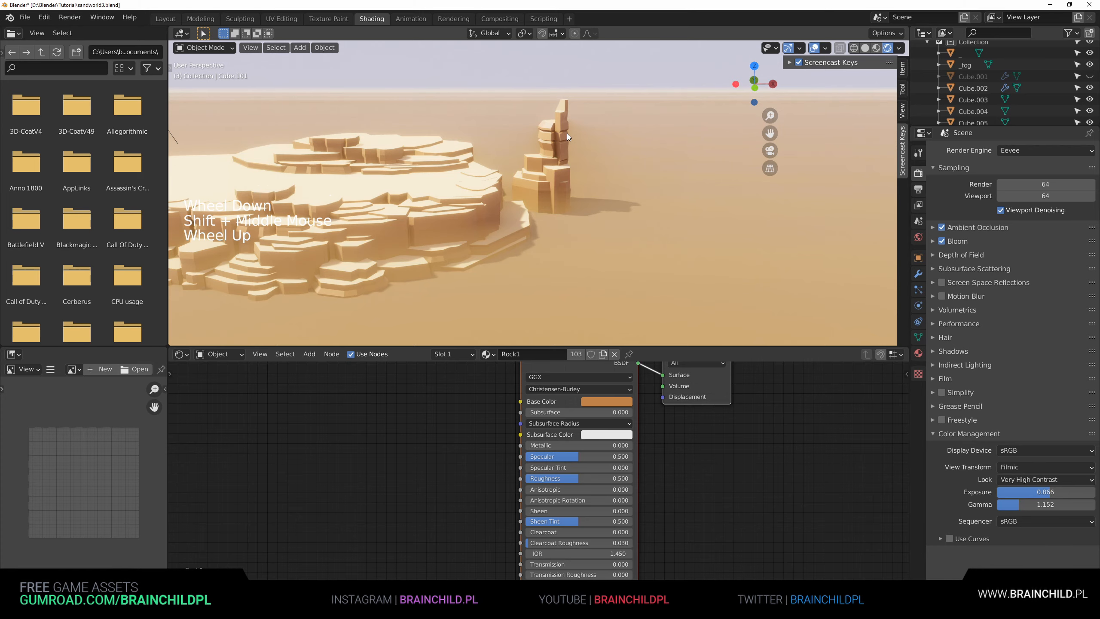
shift+middle_drag(560, 129, 502, 159)
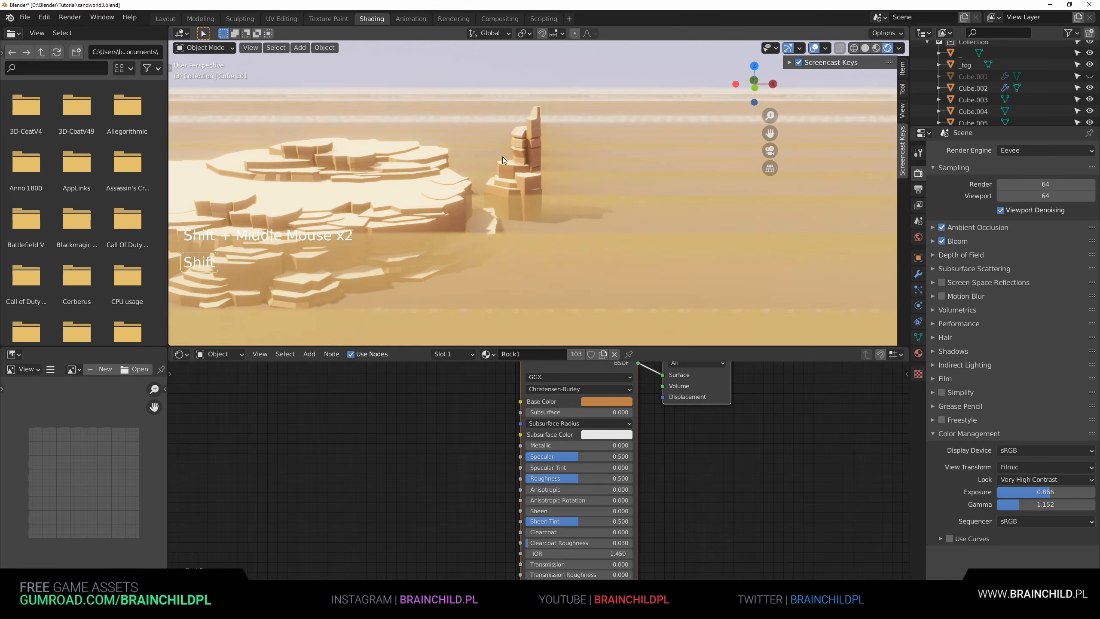
scroll(466, 208, up, 2)
scroll(466, 212, down, 1)
scroll(513, 204, down, 2)
shift+middle_drag(465, 212, 555, 175)
scroll(525, 188, up, 1)
scroll(572, 164, down, 1)
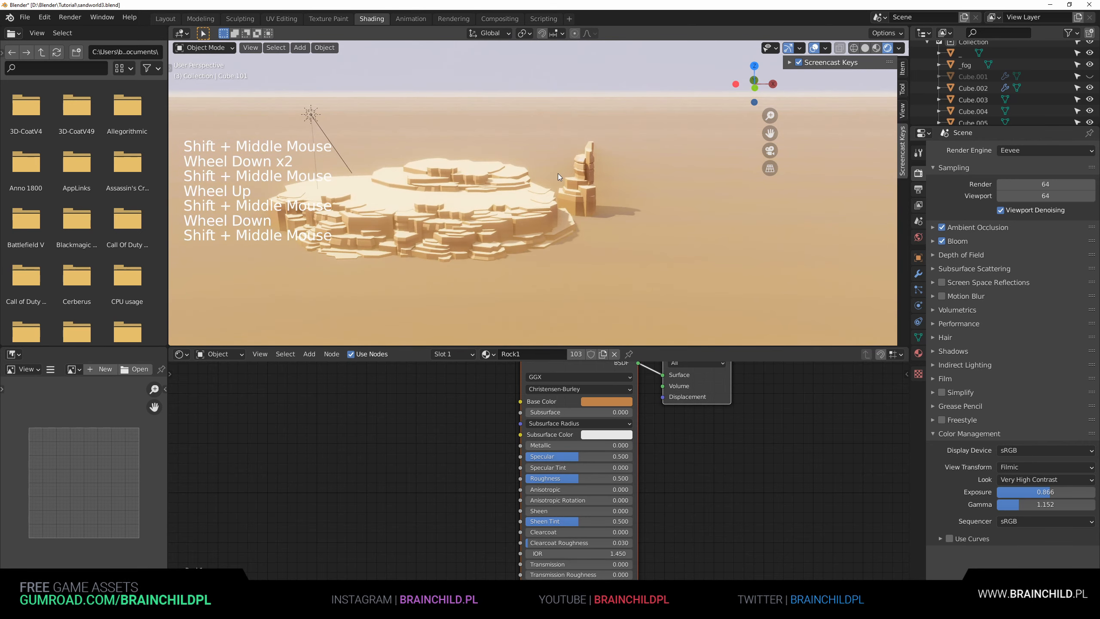
Duplicate the pillar and place the copy on the opposite side of the main rock formation.
click(584, 168)
key(shift+d)
click(265, 194)
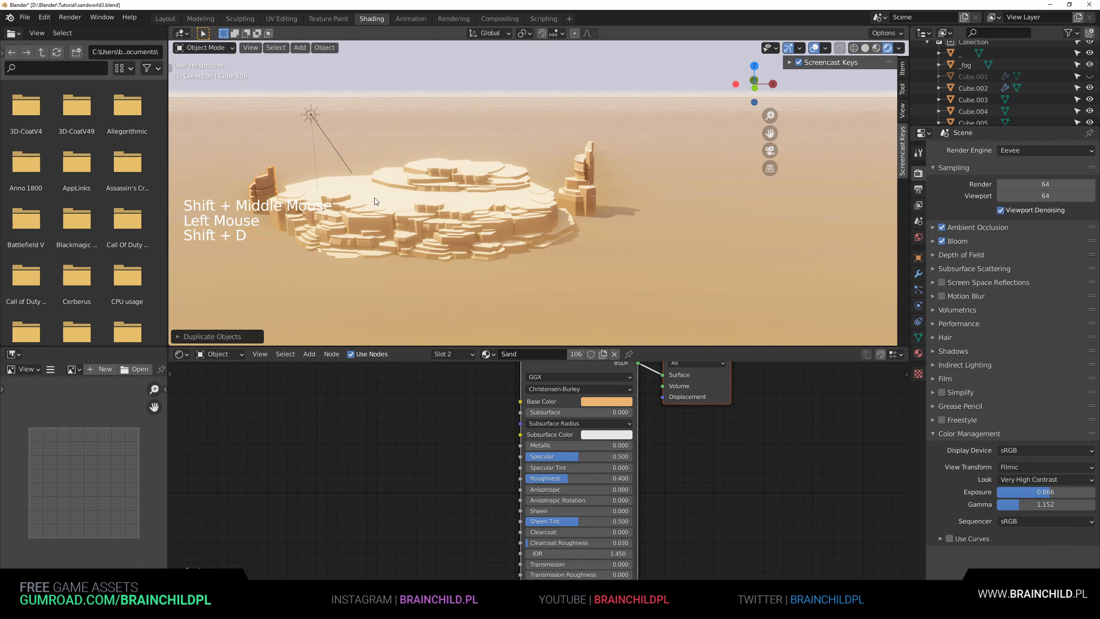
Rotate the duplicated pillar by about -220 degrees around global Z and move it about 0.47 m along global X.
shift+middle_drag(375, 198, 393, 191)
key(r)
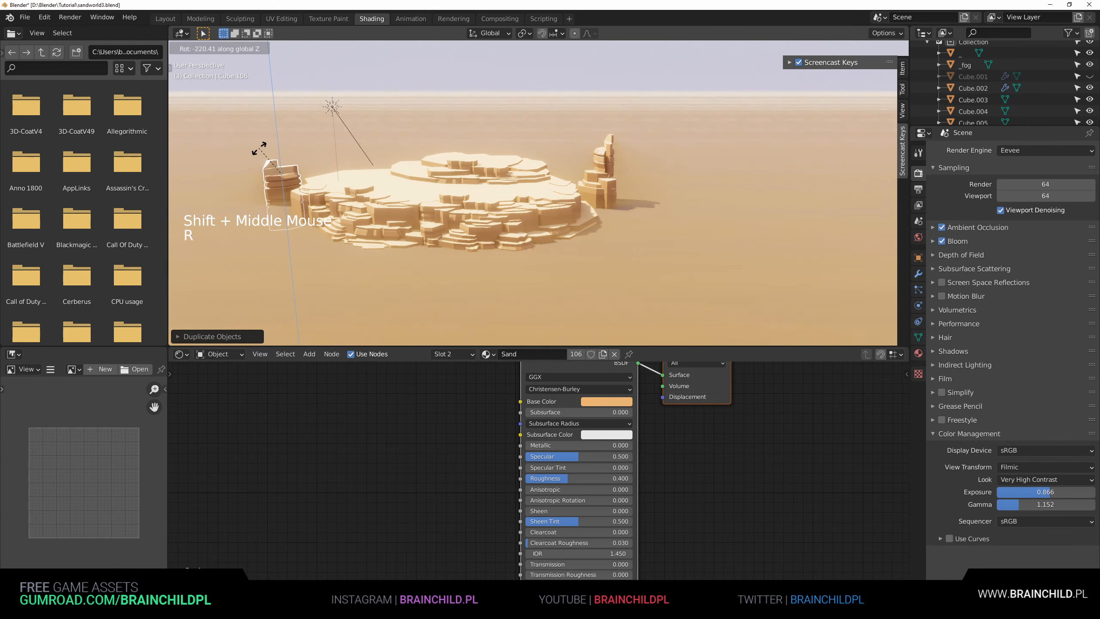
click(250, 152)
key(g)
key(x)
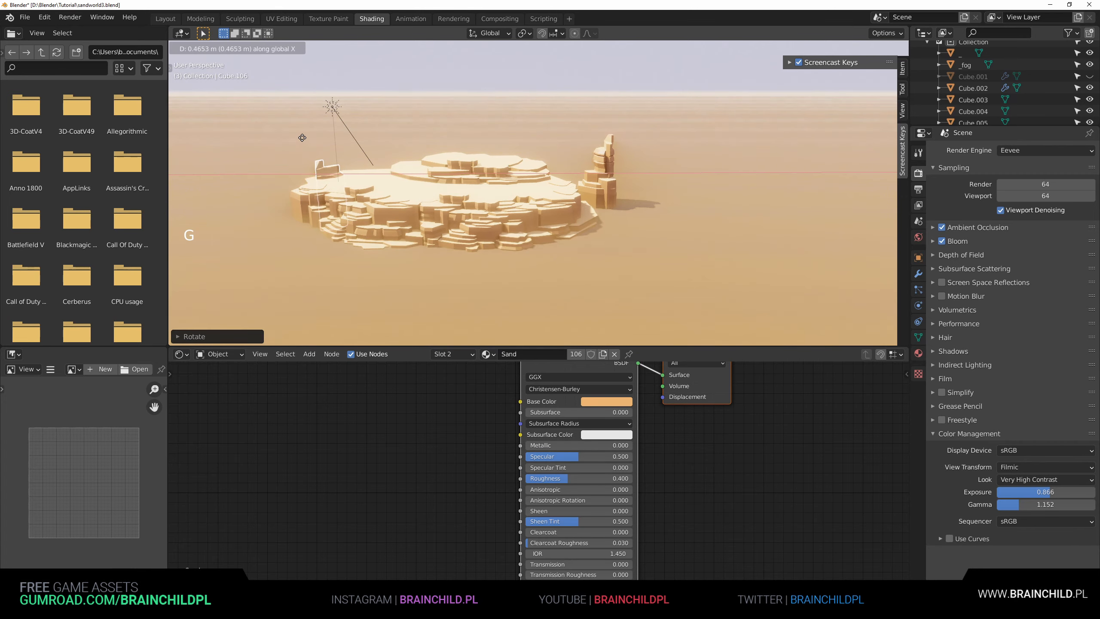
click(302, 137)
Reposition the duplicated pillar behind the main formation's edge with alternating moves along global Y and X.
key(g)
key(y)
click(301, 116)
key(g)
key(x)
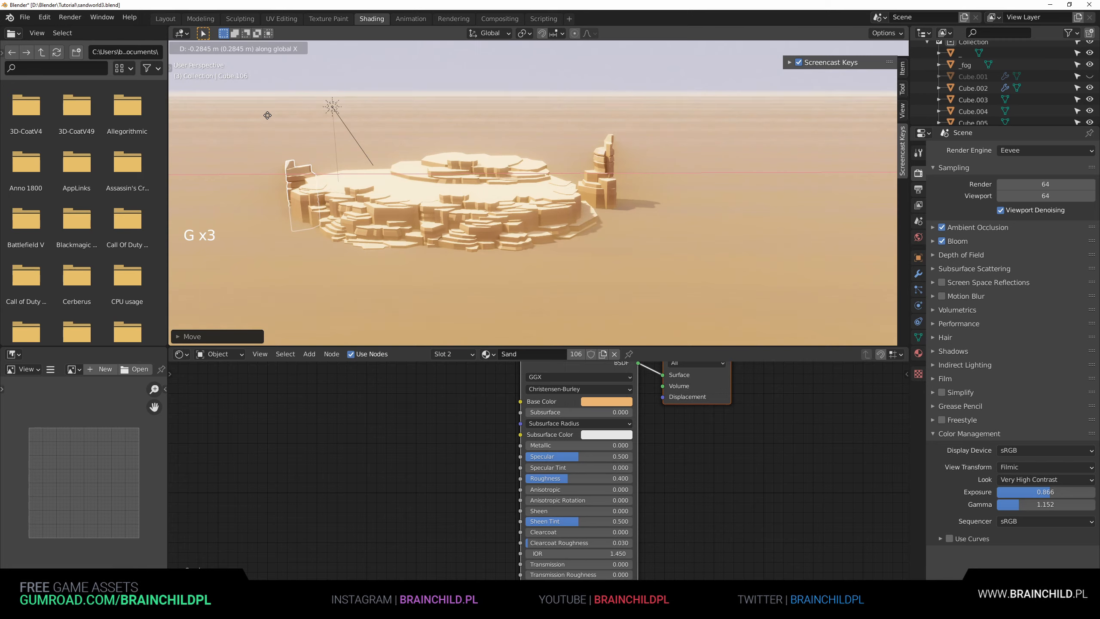
click(268, 114)
key(g)
key(y)
click(295, 108)
key(g)
key(x)
click(369, 131)
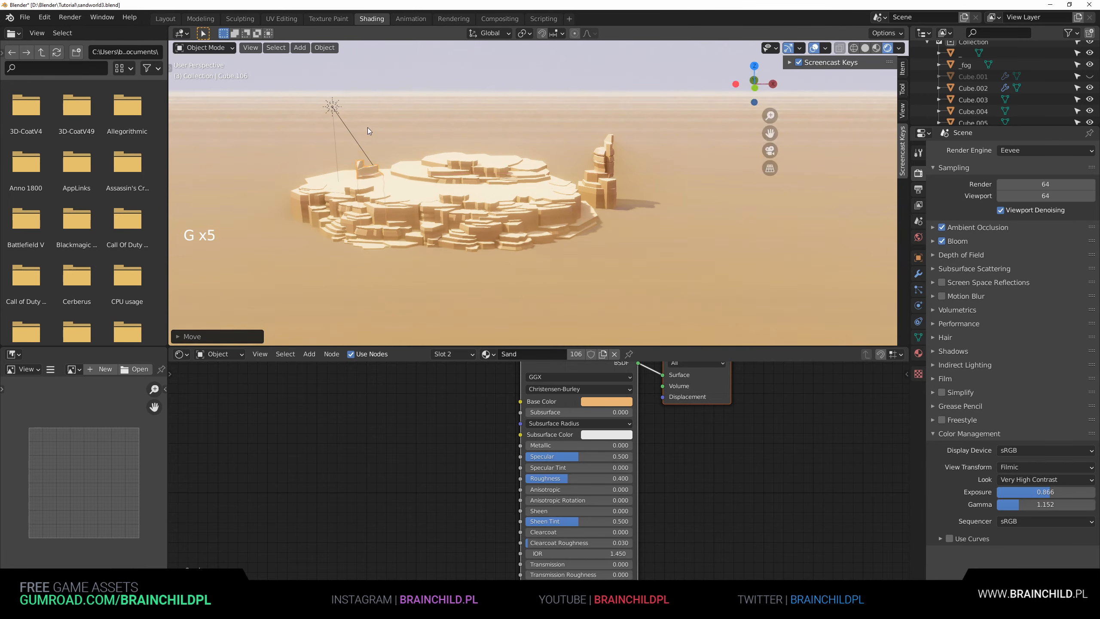
Bring the duplicated pillar forward against the outer edge of the main formation by adjusting it along global Y and X.
key(g)
key(y)
click(330, 147)
key(g)
key(z)
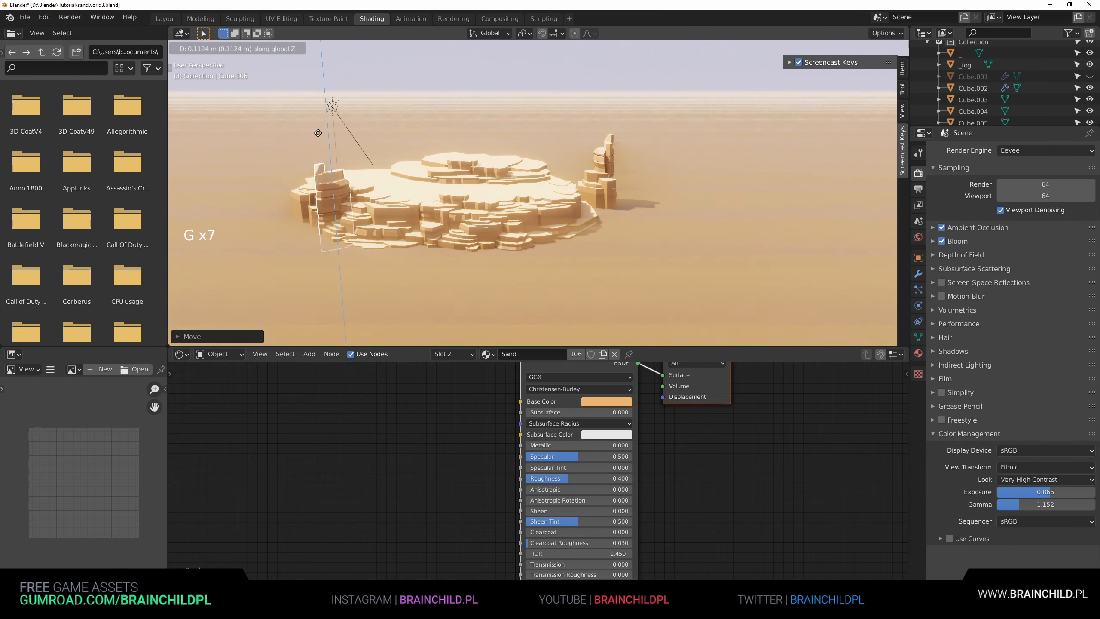
key(y)
click(304, 112)
key(g)
key(x)
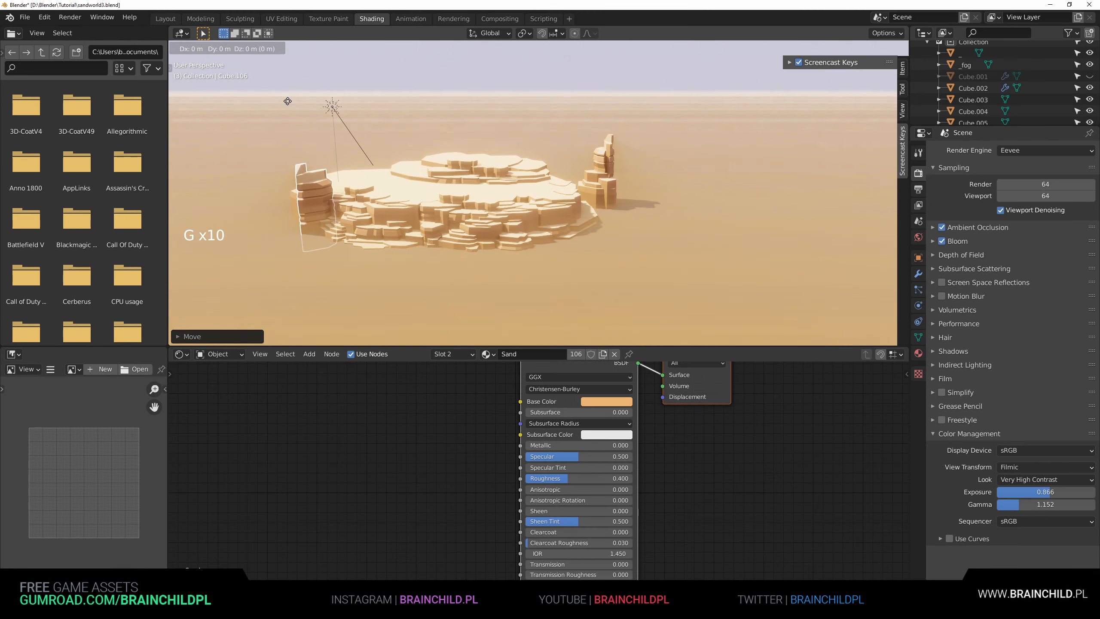
key(y)
click(299, 97)
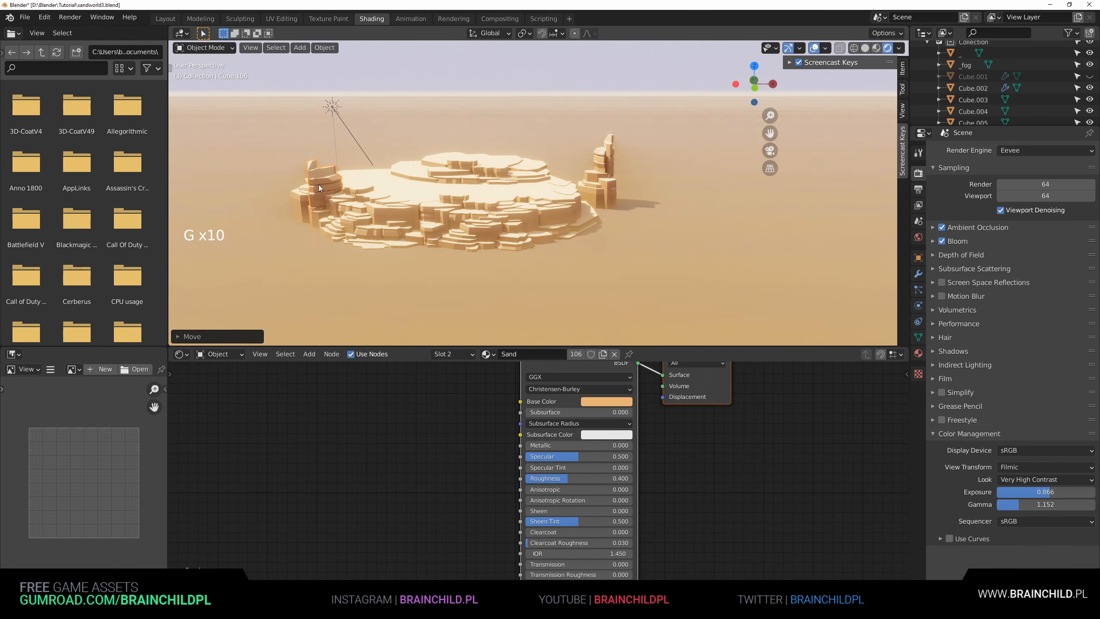
Edit the duplicated pillar's mesh and vertex-slide its highest peak vertex toward the neighbouring vertex.
key(Tab)
shift+middle_drag(320, 188, 303, 156)
scroll(242, 191, up, 1)
click(300, 148)
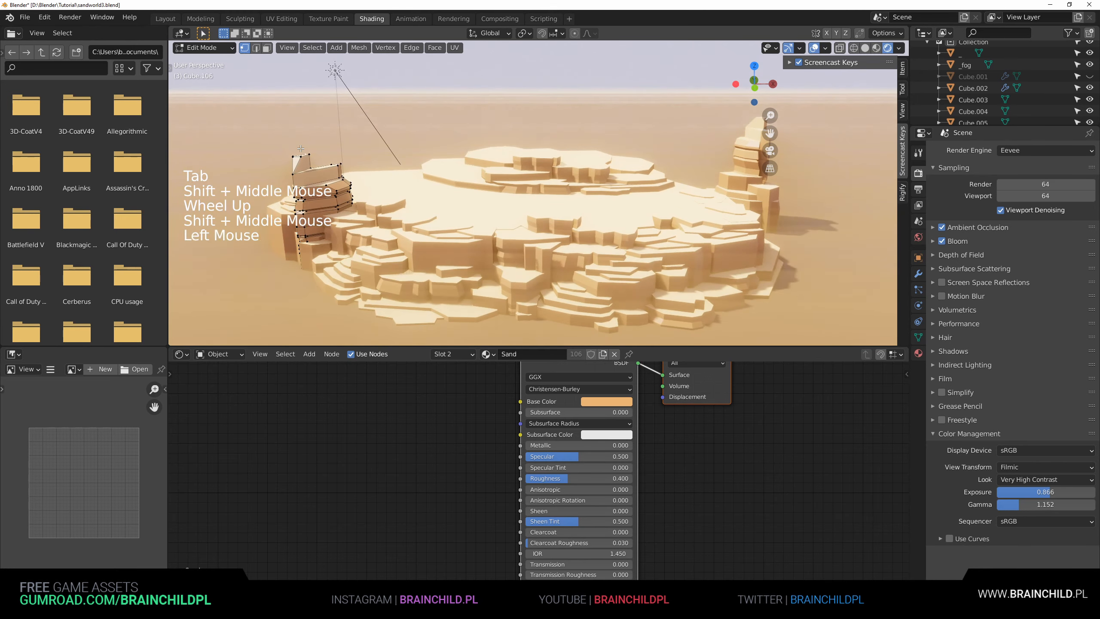
key(g)
key(g)
click(276, 195)
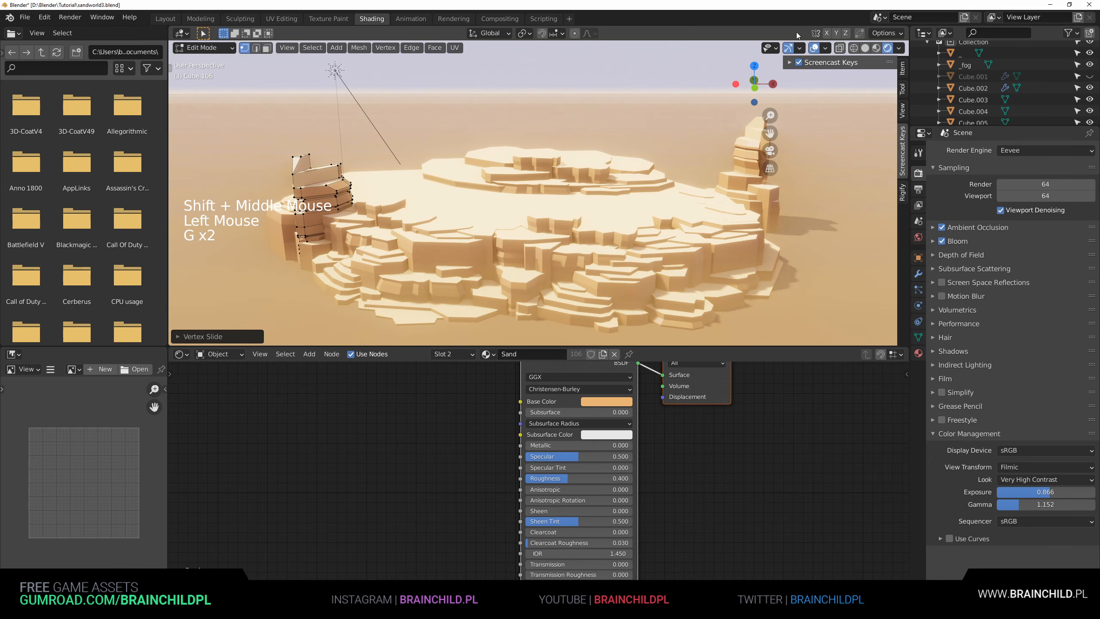
Enable Auto Merge Vertices and slide the remaining spike vertex fully onto its neighbour to flatten the pillar's peak.
click(859, 34)
key(g)
key(g)
key(g)
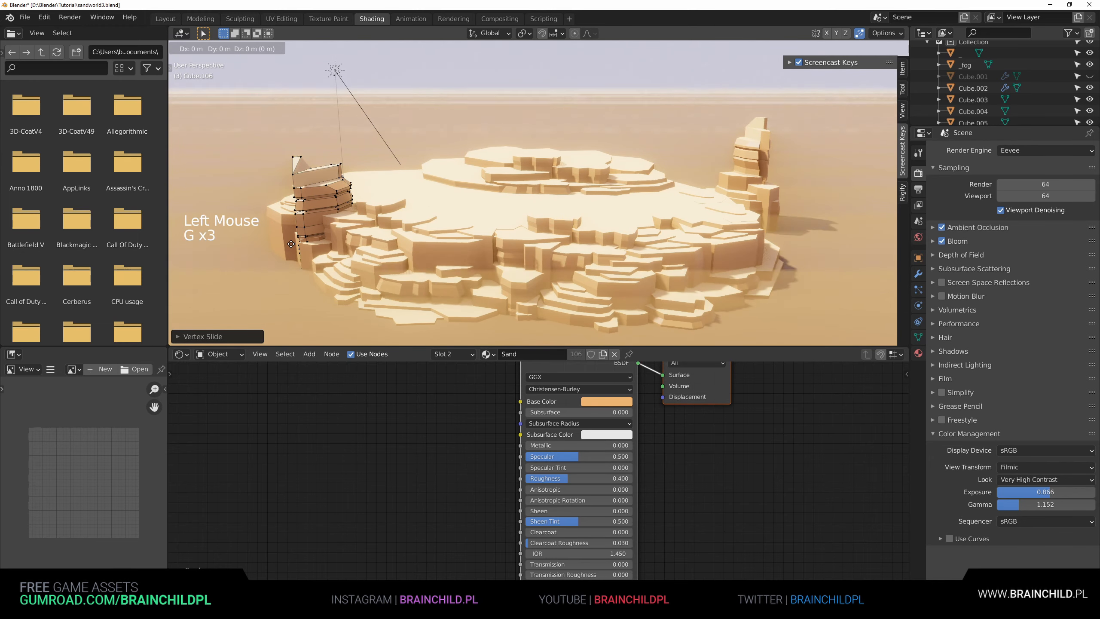
key(g)
key(g)
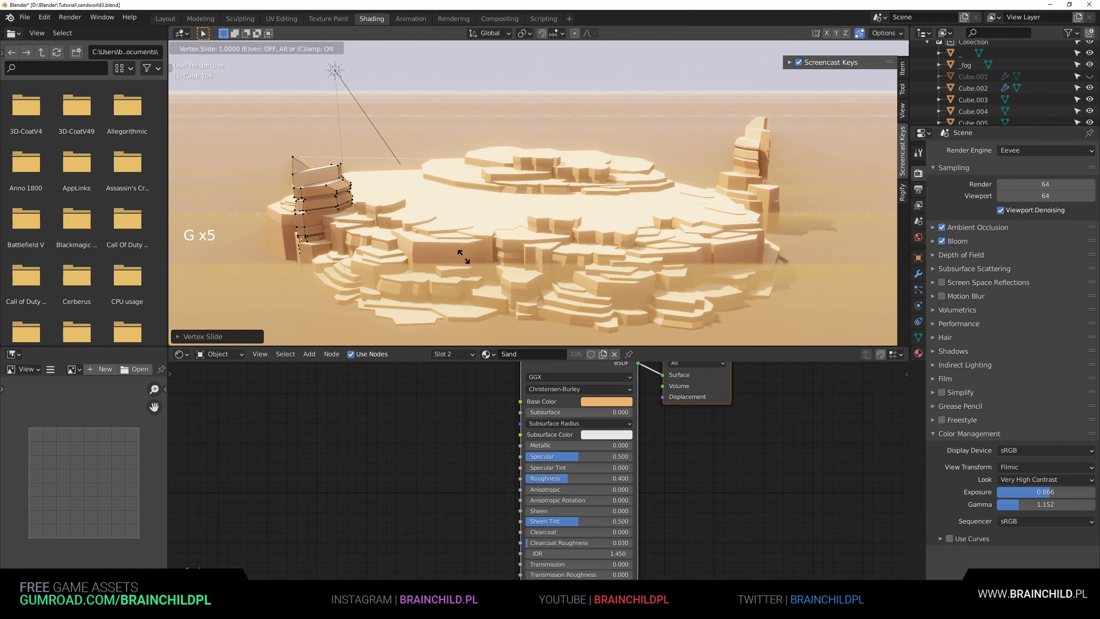
click(482, 269)
Slide the corner vertices along the pillar's flattened top edge and leave mesh editing.
click(289, 225)
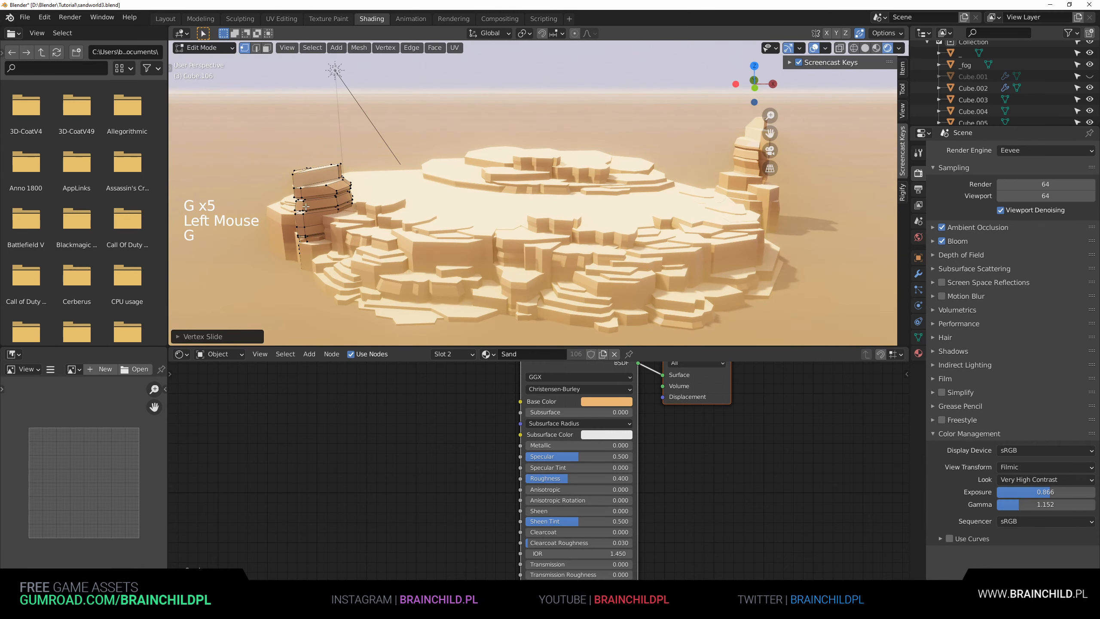
click(293, 173)
key(g)
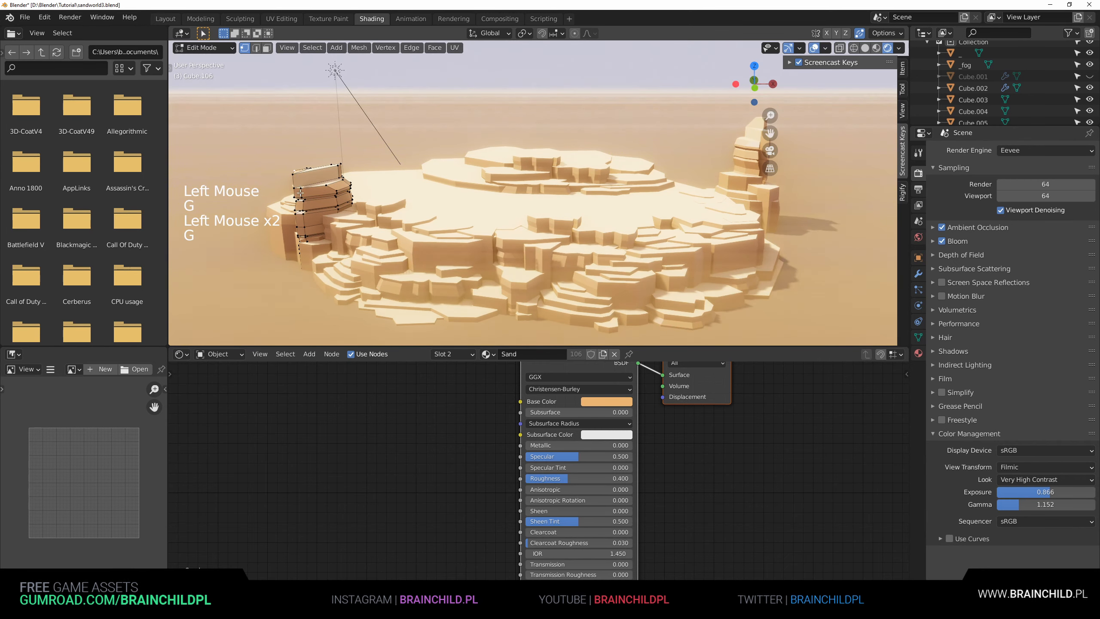
click(345, 173)
click(294, 173)
key(g)
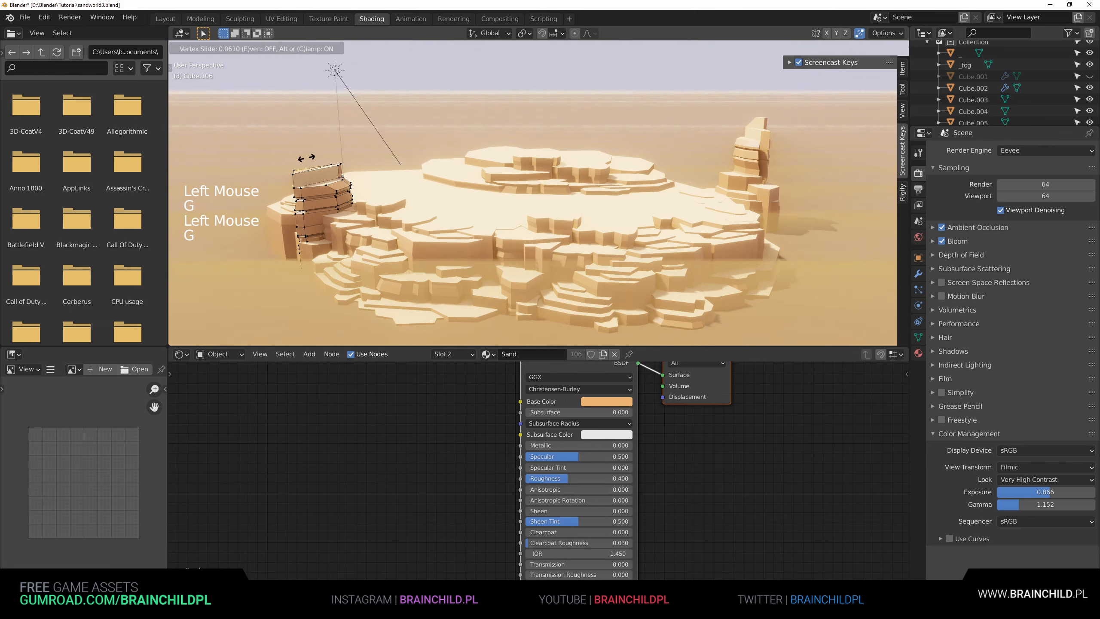
key(Tab)
Show the pillar's mesh in a top orthographic wireframe view and select all of its geometry.
key(Tab)
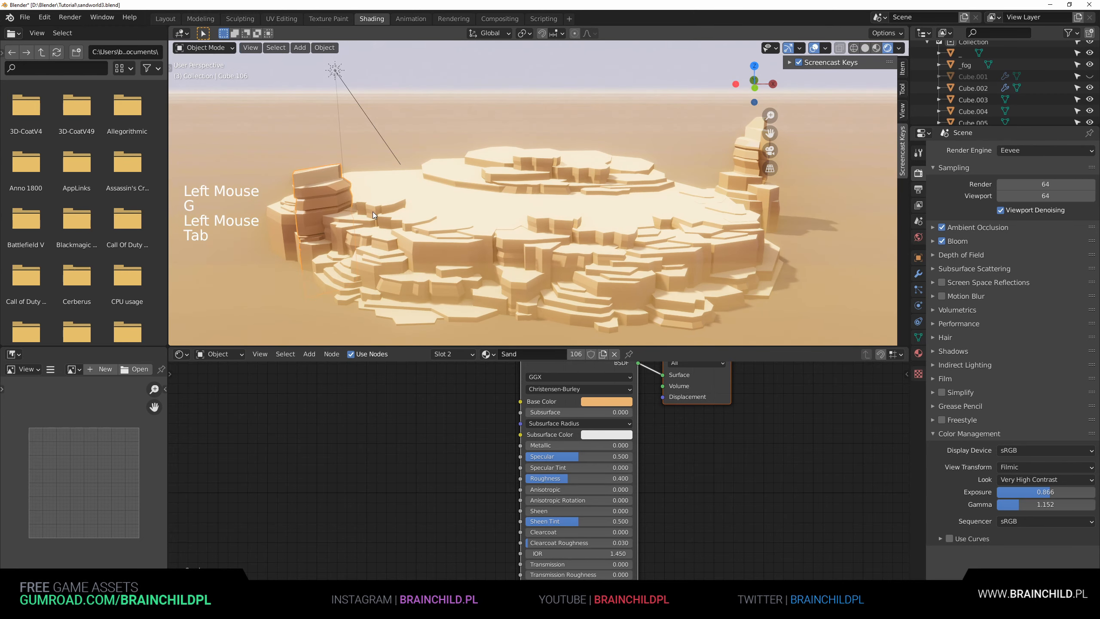
key(z)
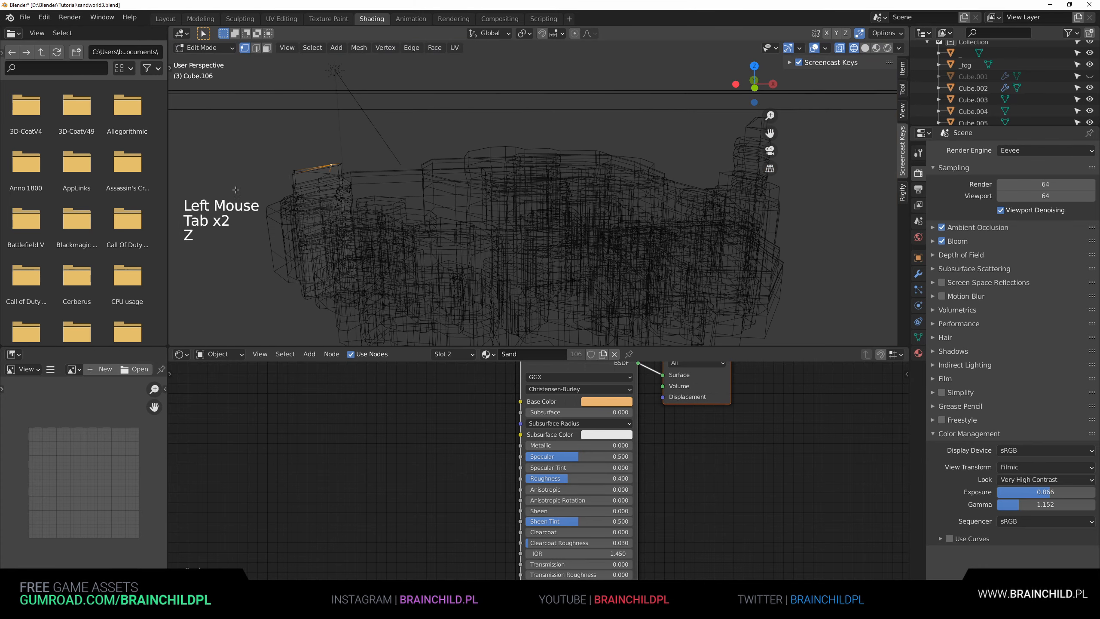
alt+middle_drag(323, 230, 329, 260)
shift+middle_drag(329, 260, 346, 304)
scroll(493, 437, down, 4)
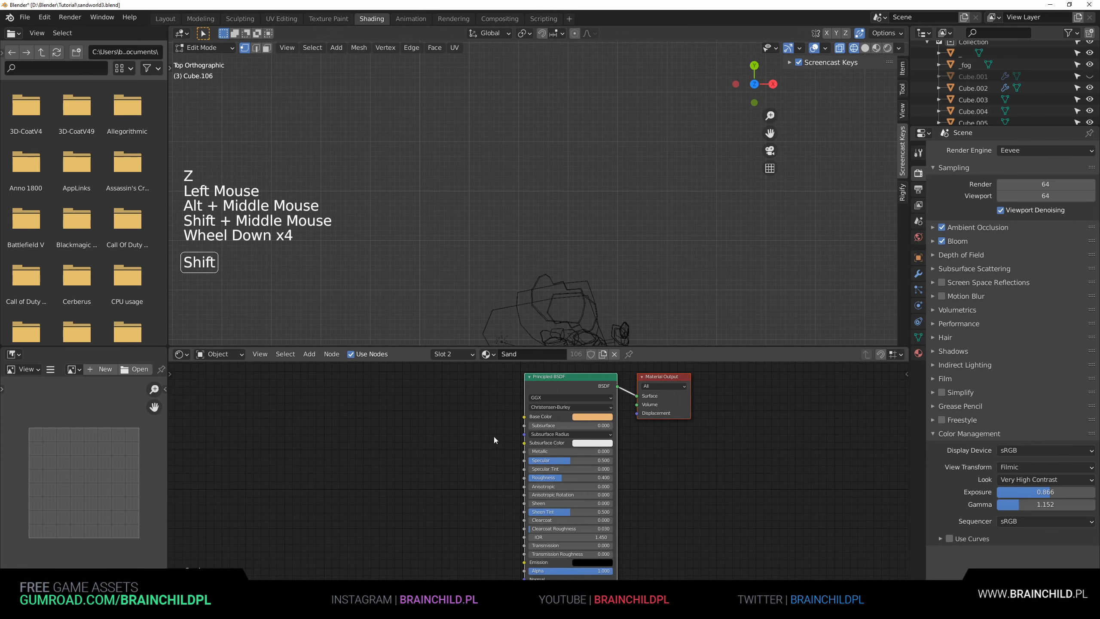
shift+middle_drag(504, 329, 537, 173)
key(a)
scroll(508, 200, up, 5)
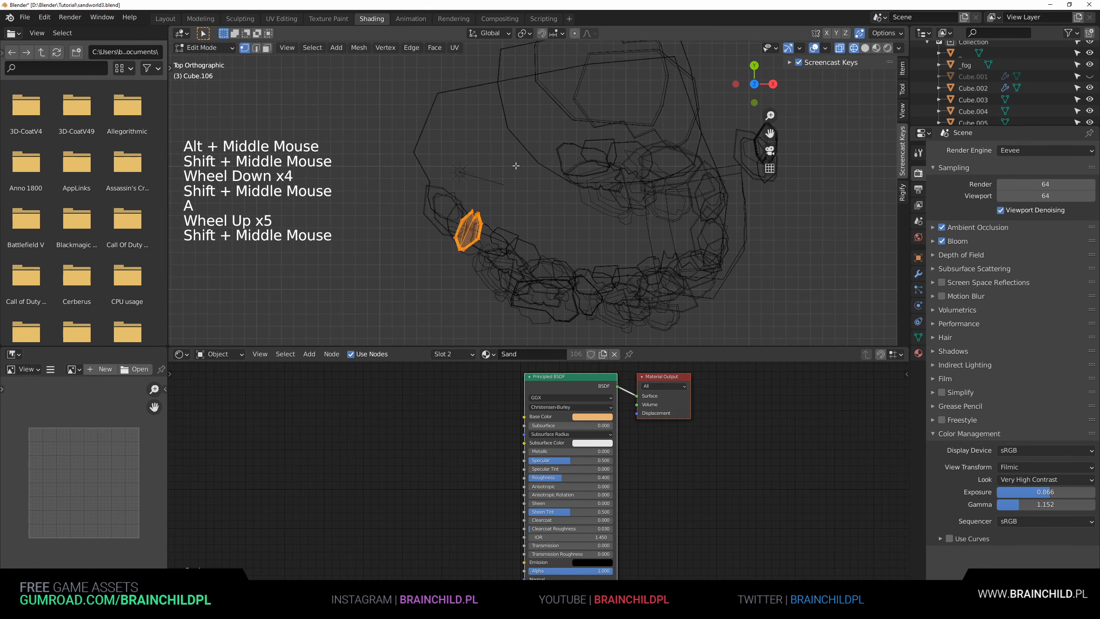
scroll(537, 186, up, 2)
Rotate and scale the whole pillar mesh in the top view to give it a wider footprint.
key(r)
key(s)
key(s)
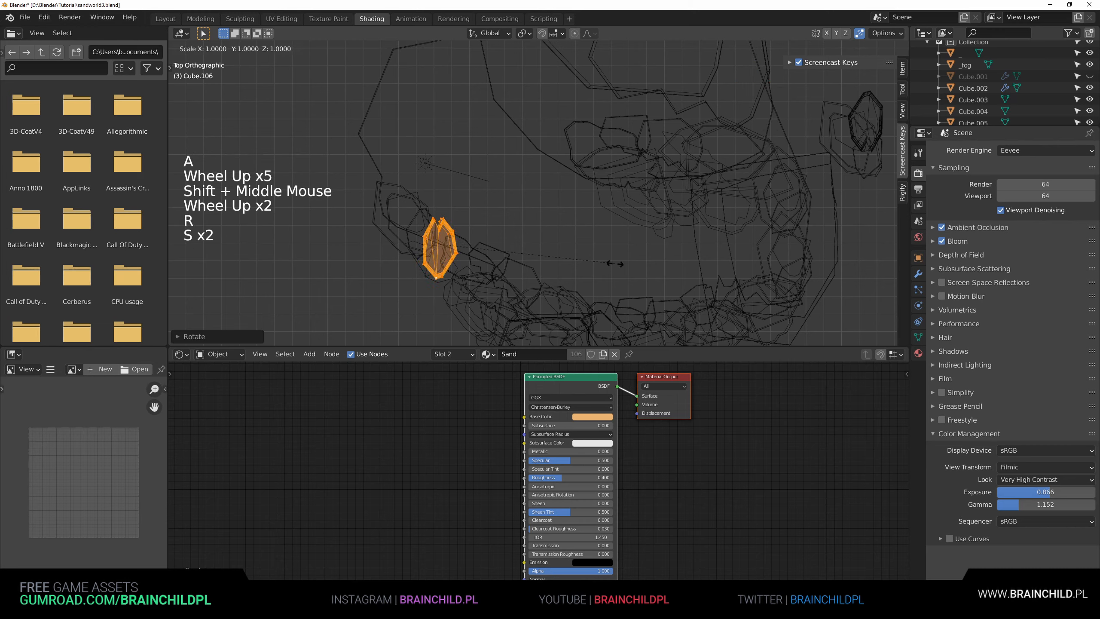
key(r)
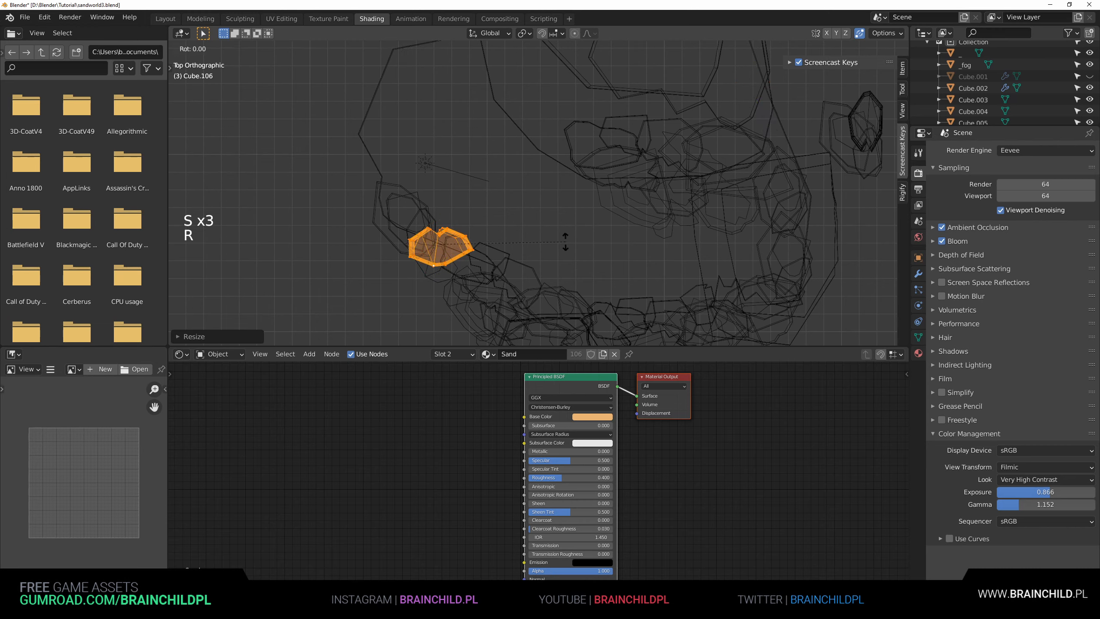
key(s)
key(s)
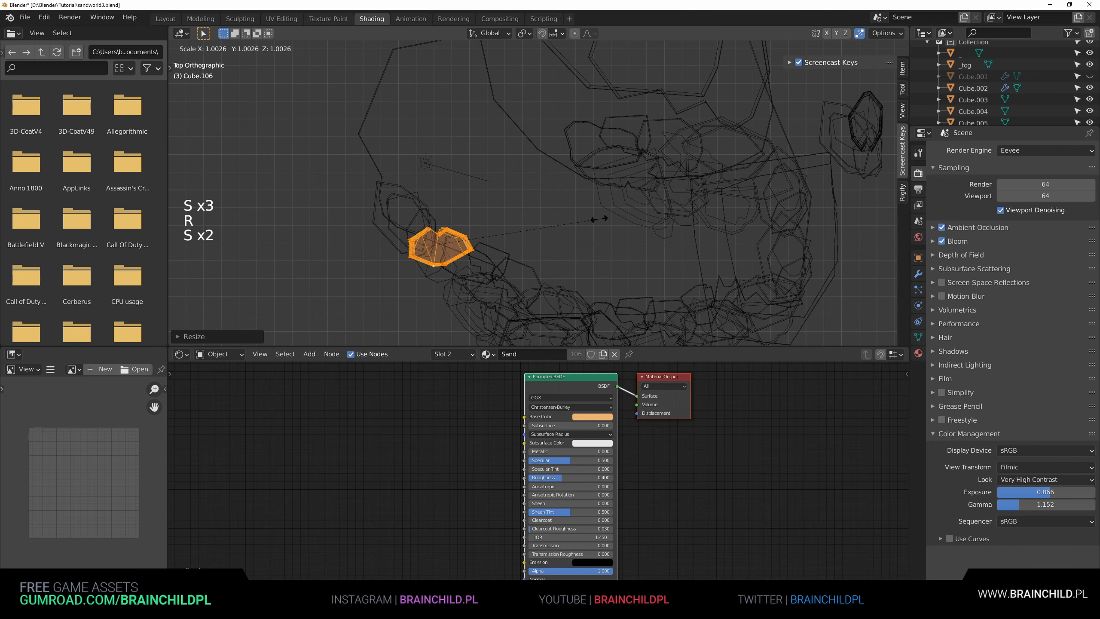
Switch to solid shading, move and rotate the pillar mesh beside the formation's edge rocks, and return to Object Mode.
key(z)
key(g)
key(r)
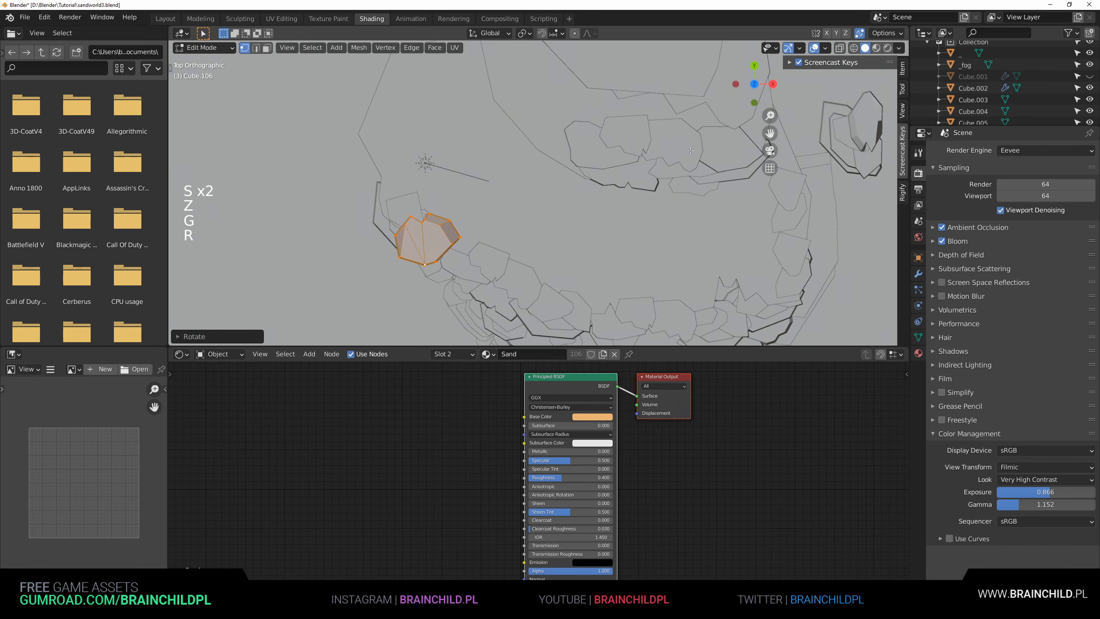
middle_drag(636, 184, 541, 143)
scroll(611, 86, down, 2)
shift+middle_drag(541, 143, 531, 160)
scroll(533, 156, up, 1)
middle_drag(531, 160, 529, 164)
key(r)
key(Tab)
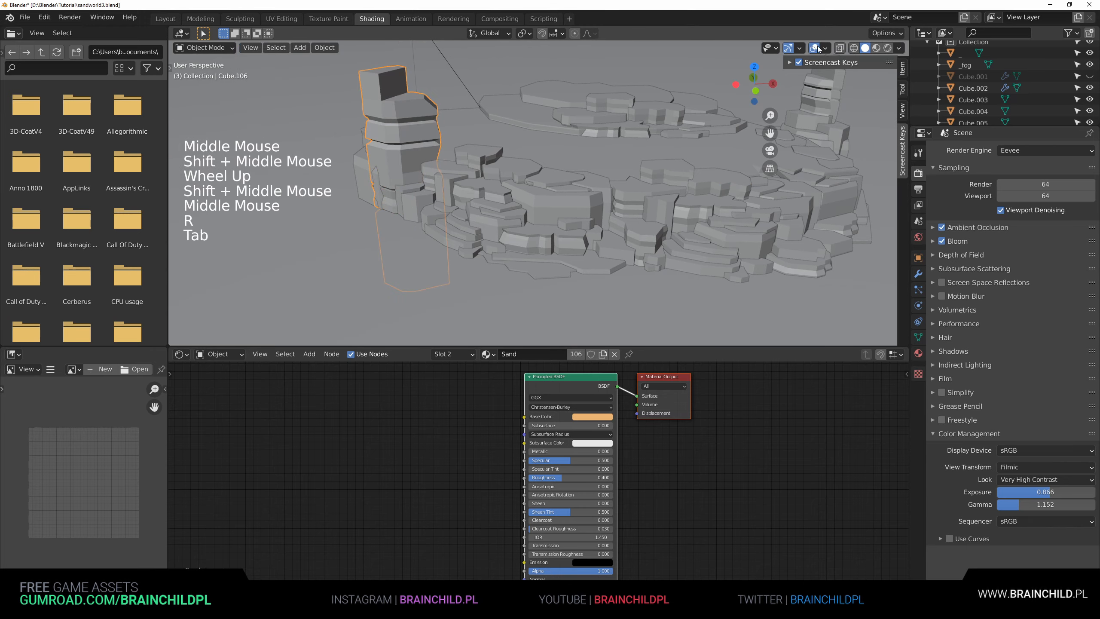
Switch the viewport back to rendered shading with the pillar and main formation in view.
click(896, 47)
click(893, 46)
click(887, 47)
scroll(569, 230, down, 2)
shift+scroll(570, 248, down, 1)
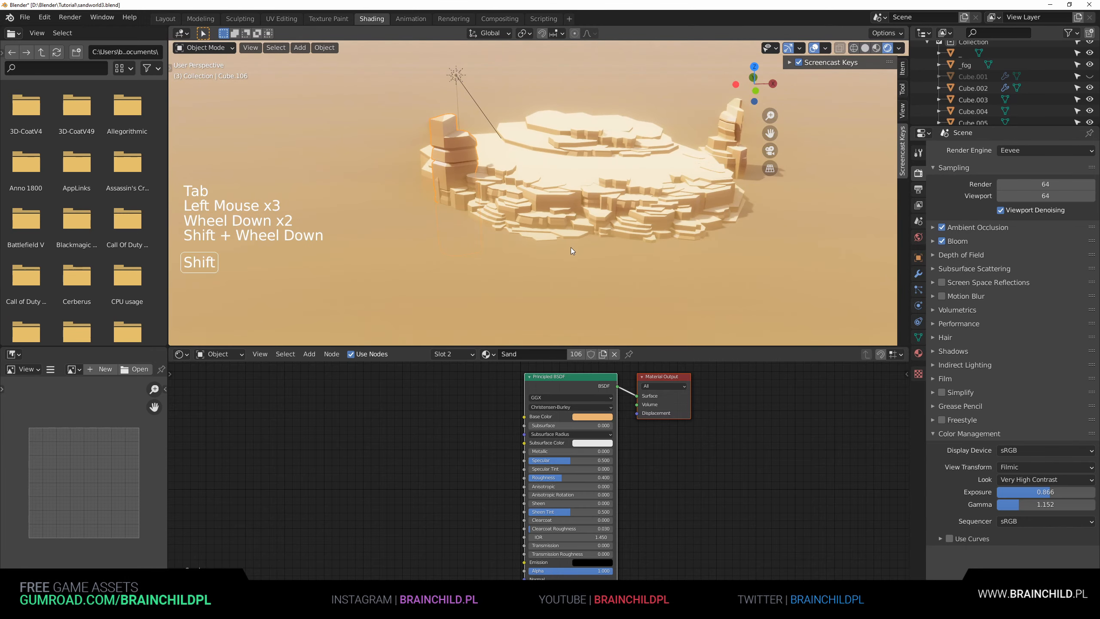
Bevel an edge at the duplicated pillar's top block in edge selection mode and return to Object Mode.
key(Tab)
key(2)
click(446, 128)
key(ctrl+b)
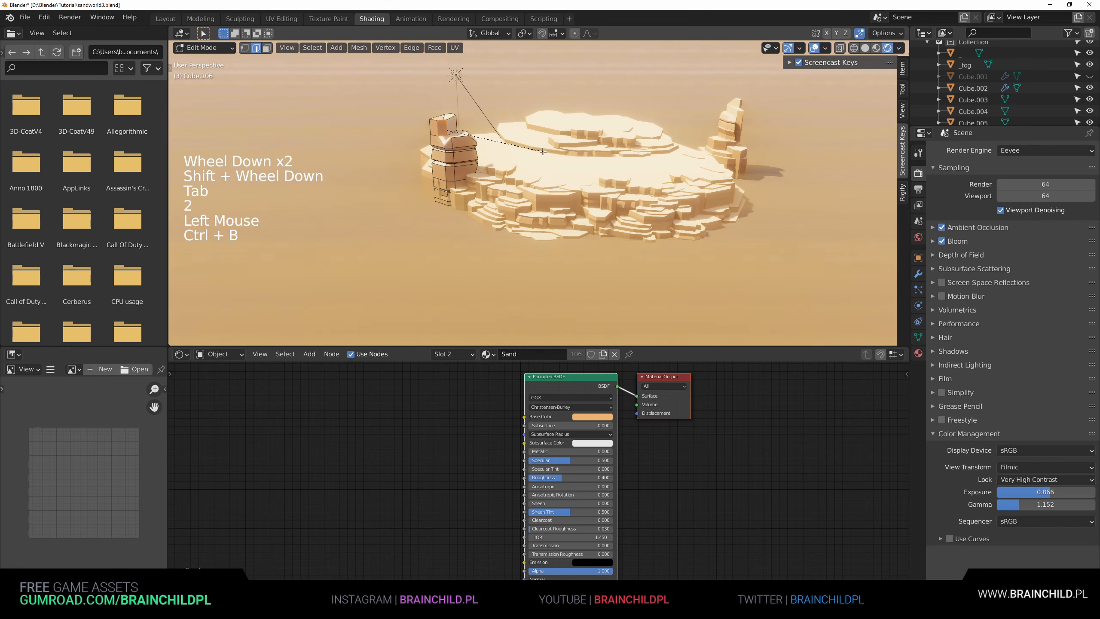
key(Tab)
scroll(553, 142, down, 1)
shift+middle_drag(553, 142, 478, 184)
scroll(478, 184, up, 2)
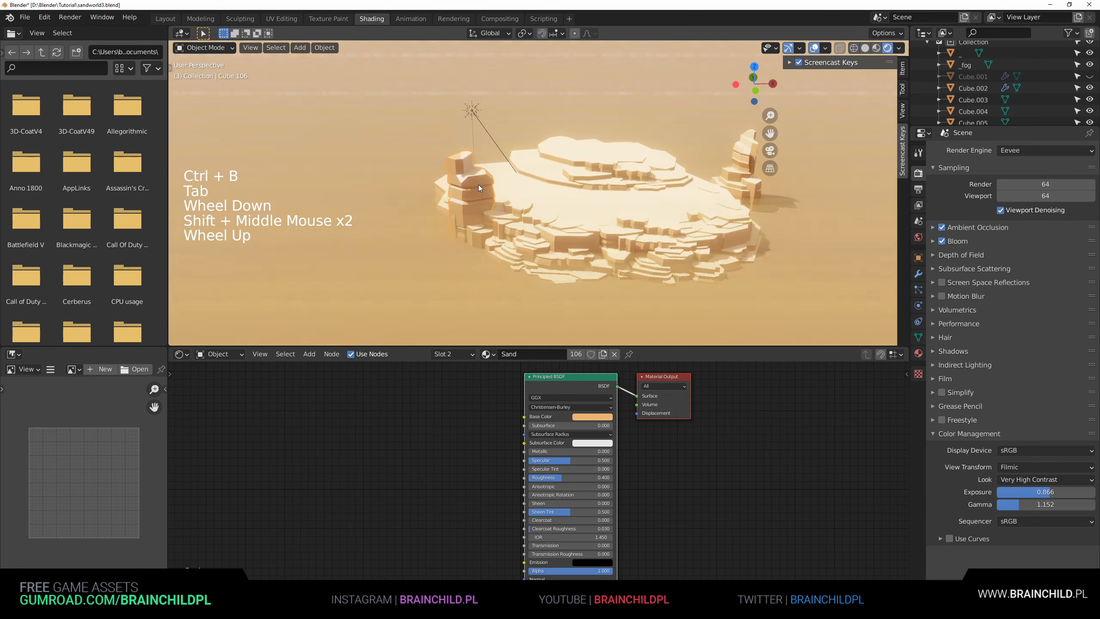
Bevel the outer edges of the pillar's top block to chamfer its corner.
key(Tab)
click(426, 149)
key(ctrl+b)
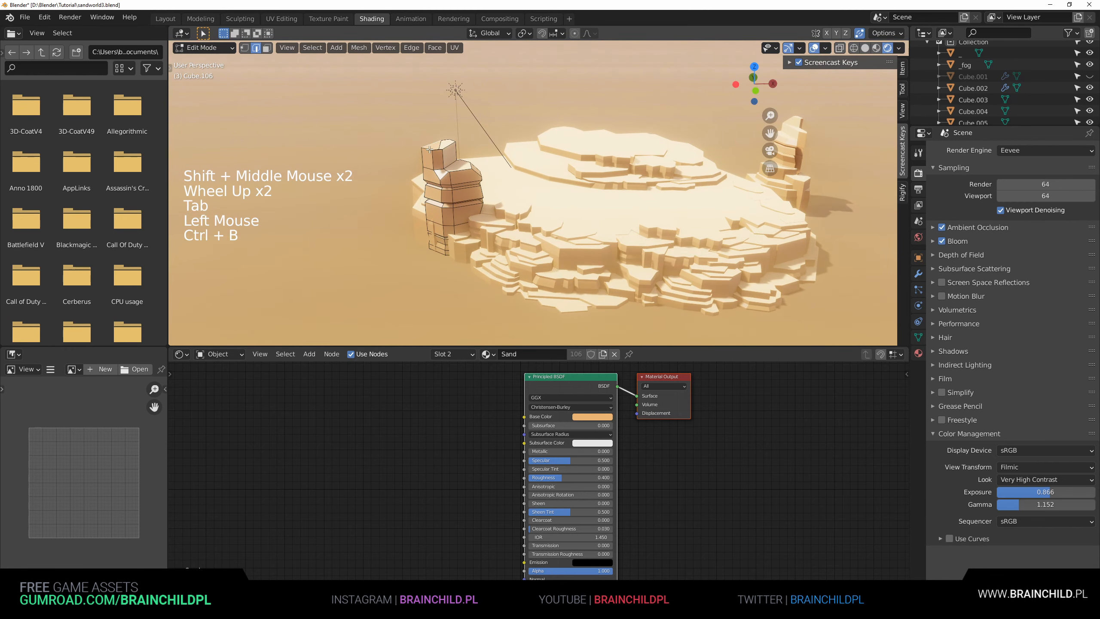
click(429, 149)
key(ctrl+b)
shift+middle_drag(511, 187, 485, 164)
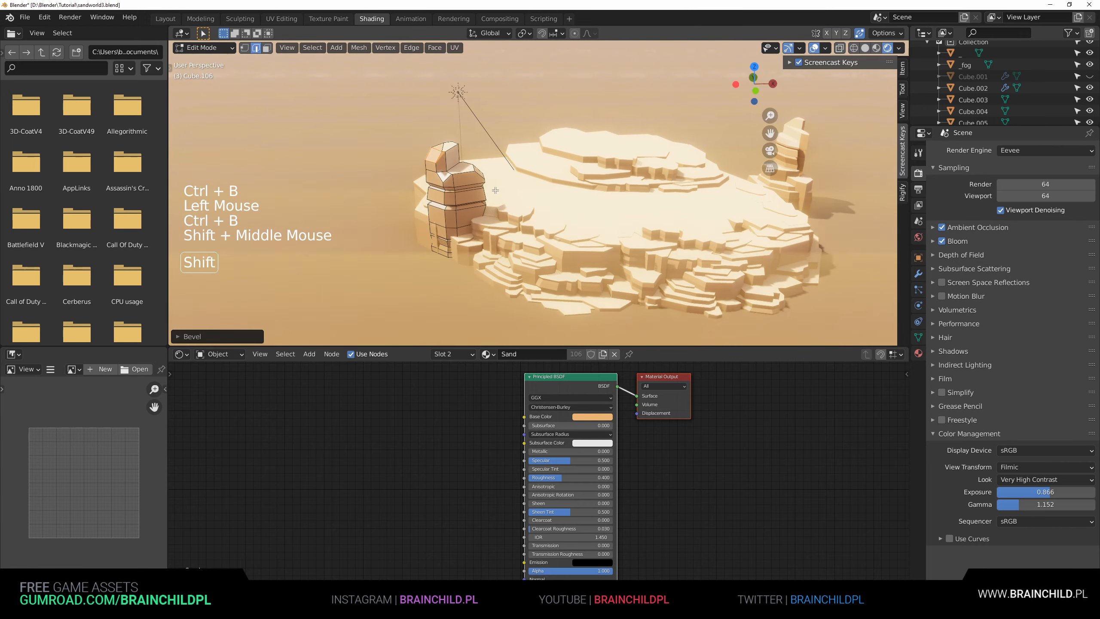
Select a corner vertex on the pillar's top block and move it to make the peak irregular.
scroll(485, 165, up, 2)
key(1)
click(400, 136)
key(g)
key(g)
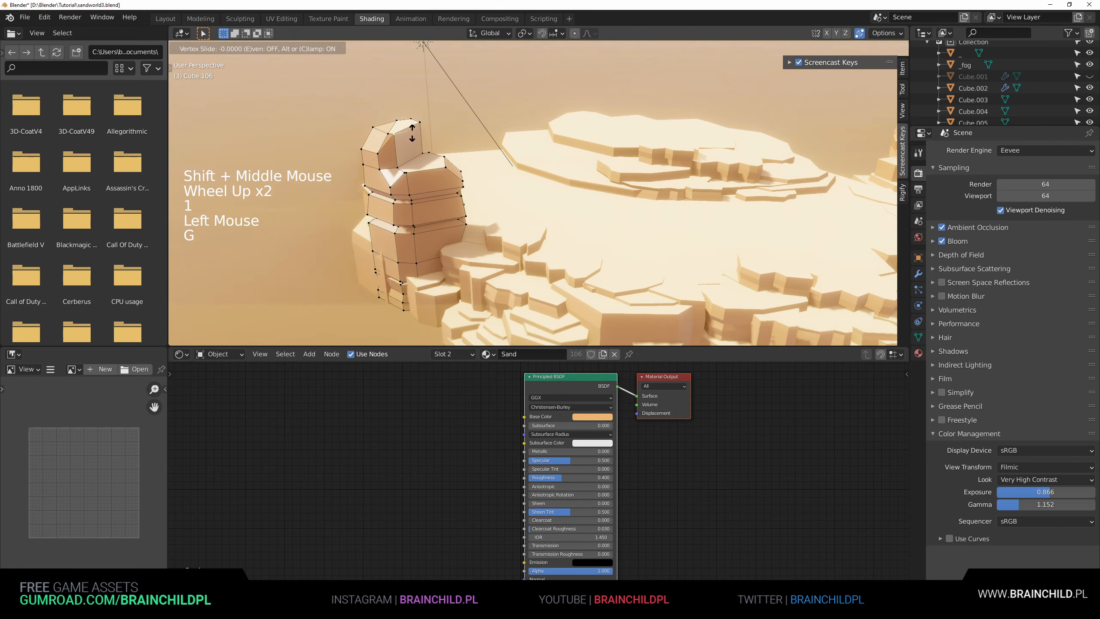
click(411, 143)
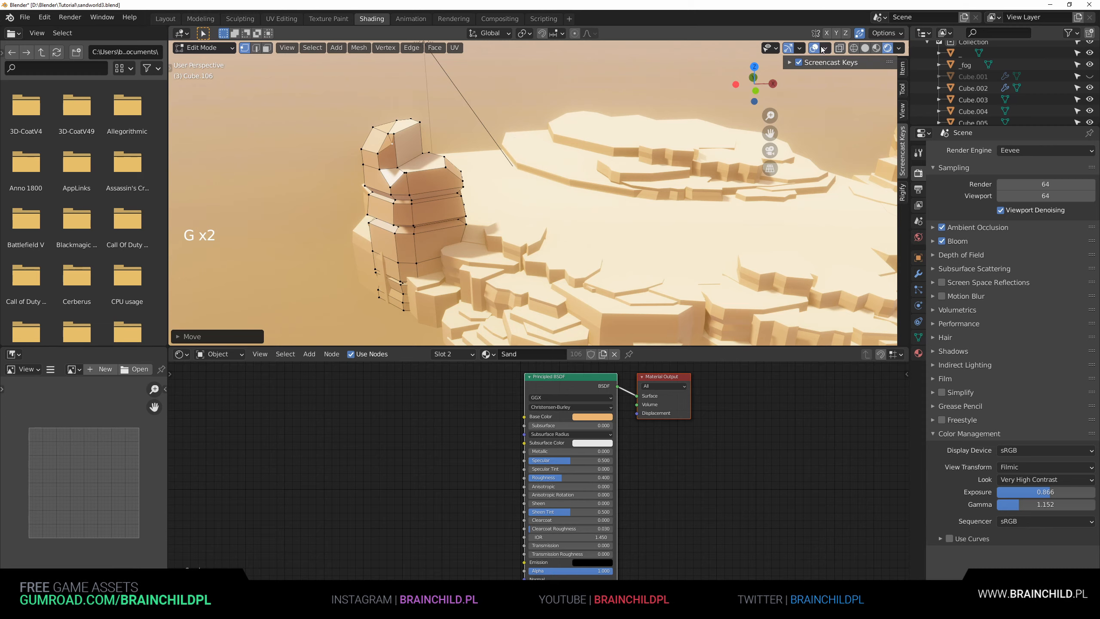
Move and slide the front vertices of the pillar's top block to reshape its chamfered faces.
click(476, 112)
key(g)
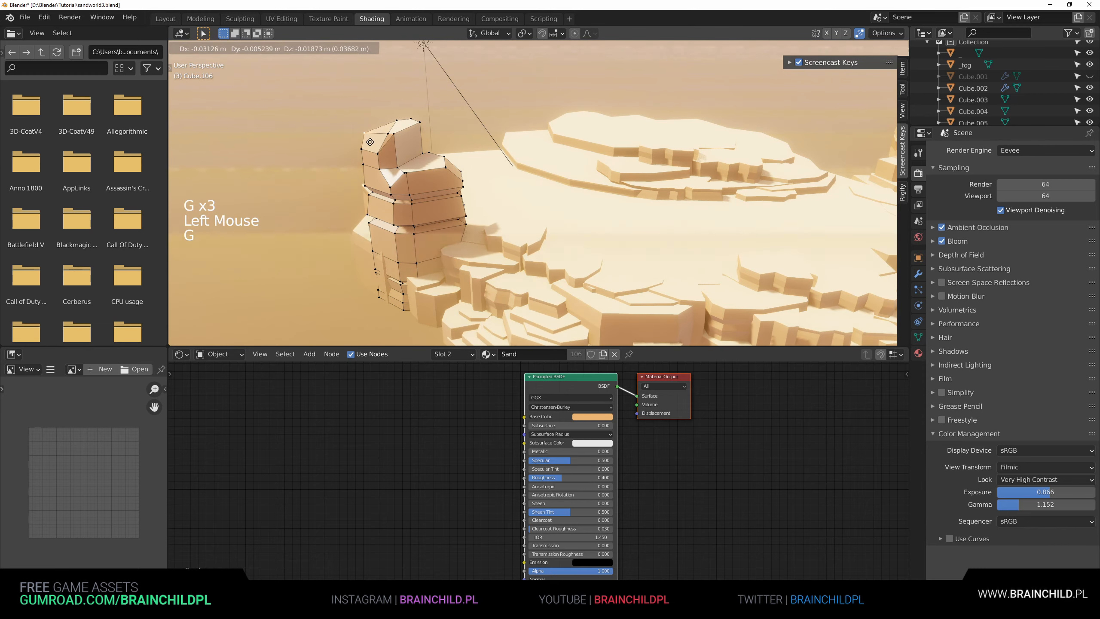
click(379, 135)
key(g)
click(374, 140)
key(g)
key(g)
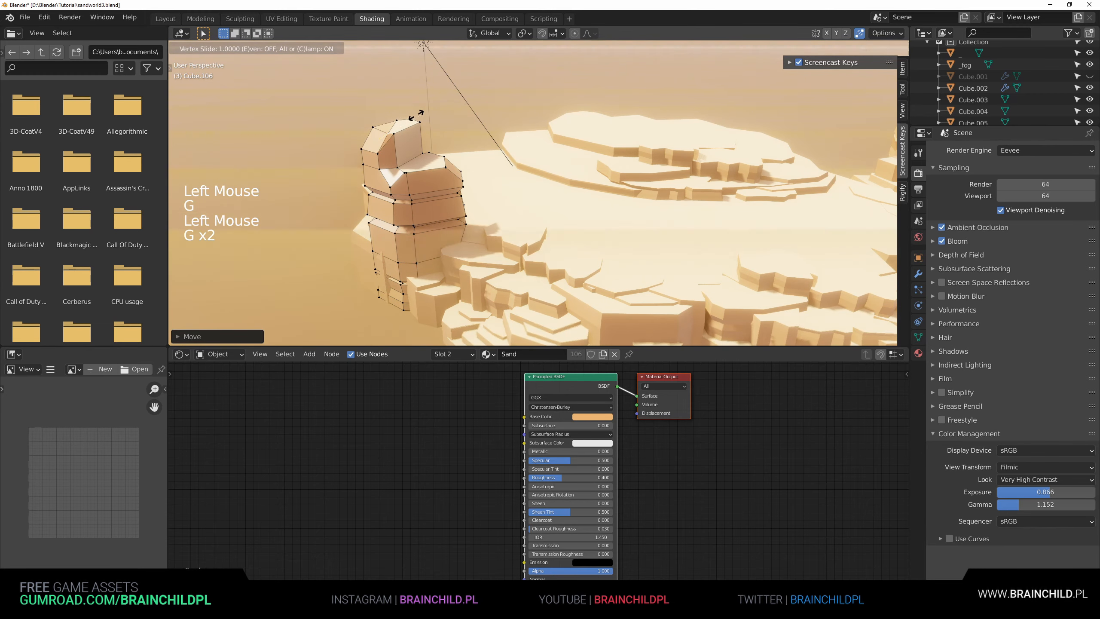
click(390, 154)
Reposition the front vertices of the pillar's peak and those where it meets the ledge below to make the junction irregular.
click(395, 136)
key(g)
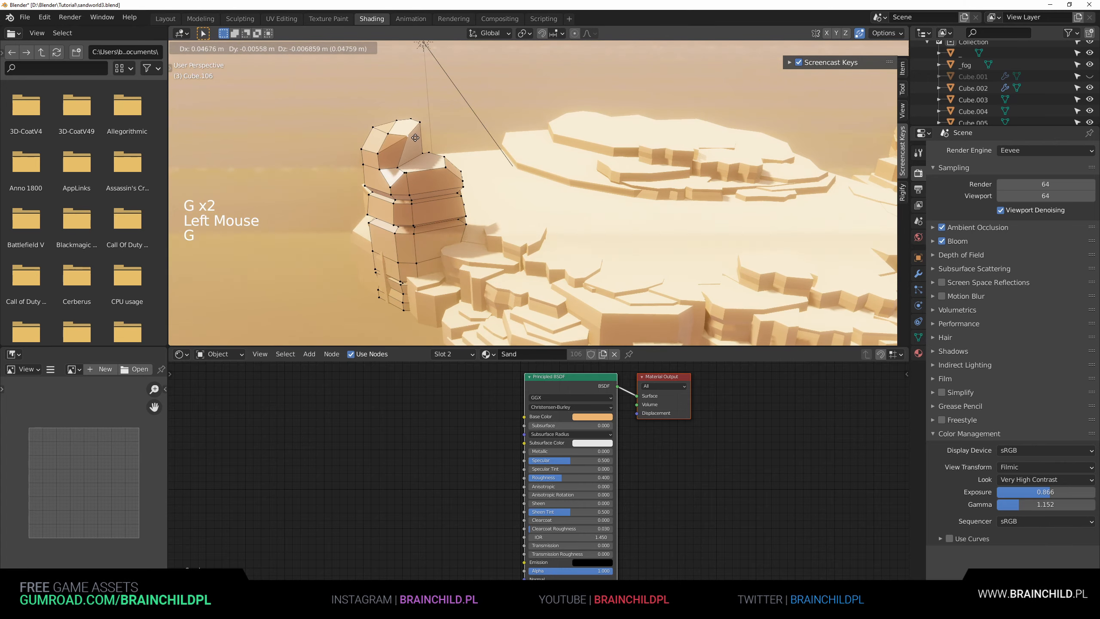
click(410, 138)
click(400, 164)
key(g)
click(415, 153)
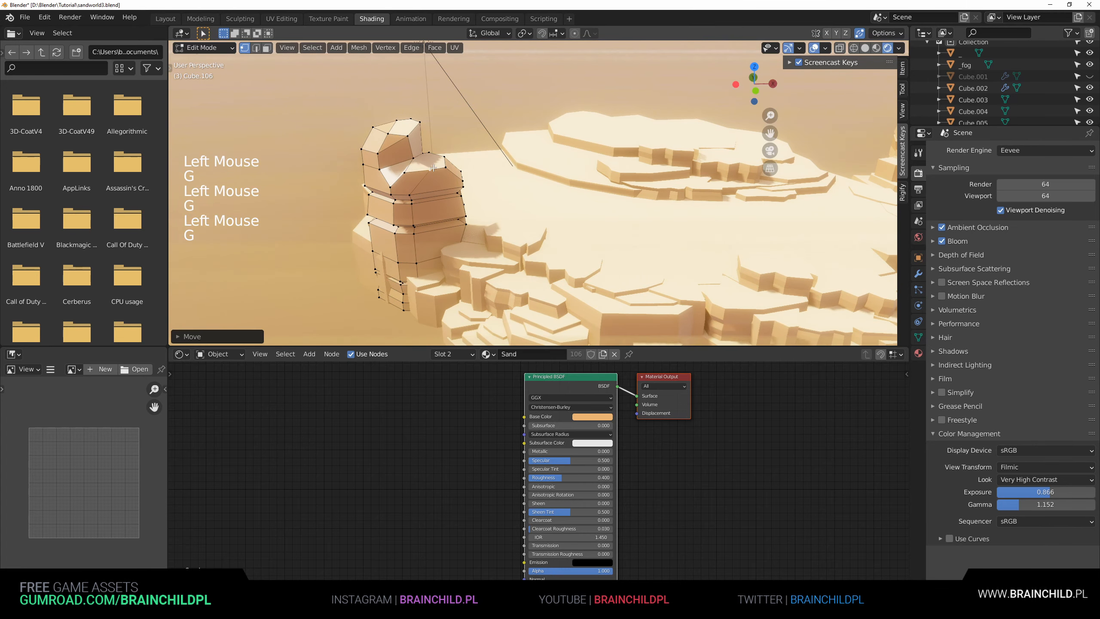
key(g)
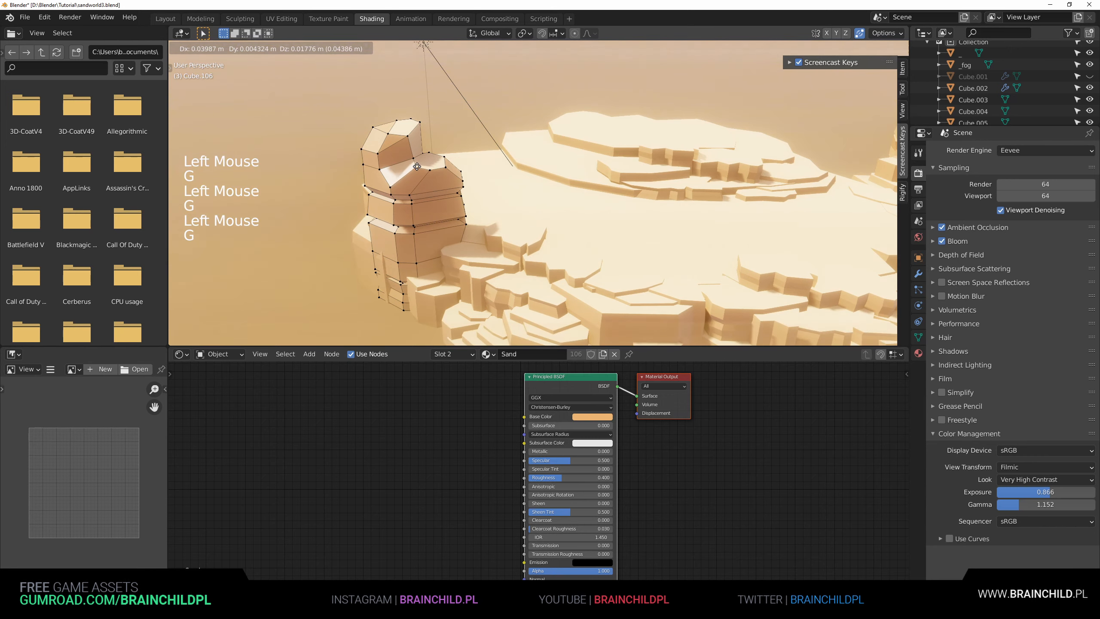
click(422, 170)
key(g)
click(427, 172)
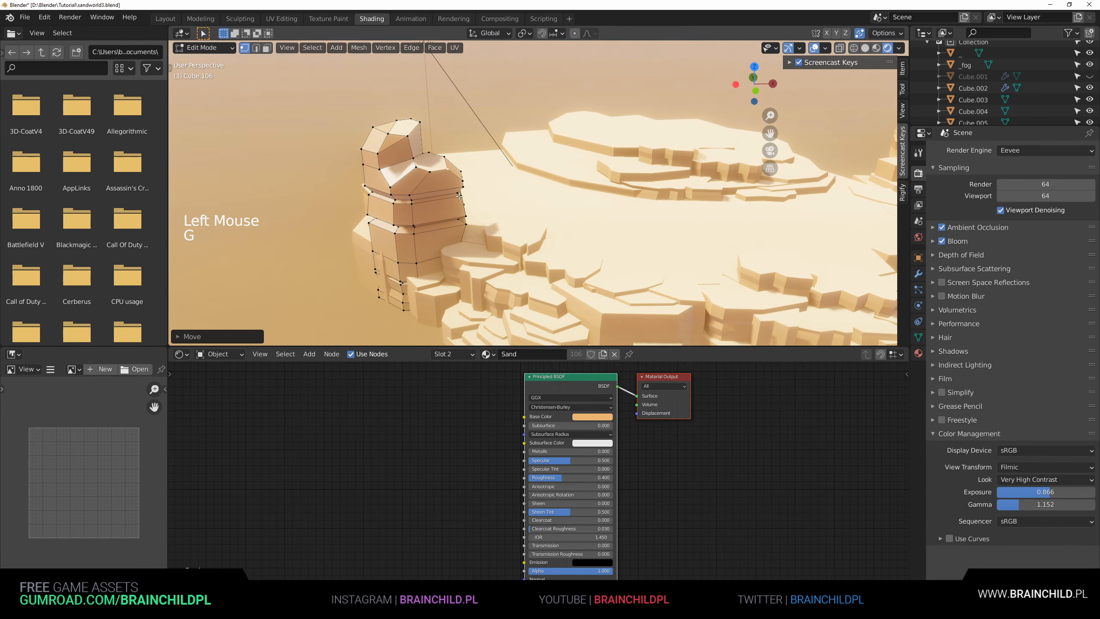
Move the vertices at the inner upper corner of the pillar's peak to reshape its silhouette.
click(421, 123)
key(g)
click(422, 136)
click(415, 123)
key(g)
click(413, 136)
Connect two vertices across the top of the pillar's peak with a new edge and return to Object Mode.
shift+click(398, 120)
key(j)
key(Tab)
scroll(507, 192, down, 4)
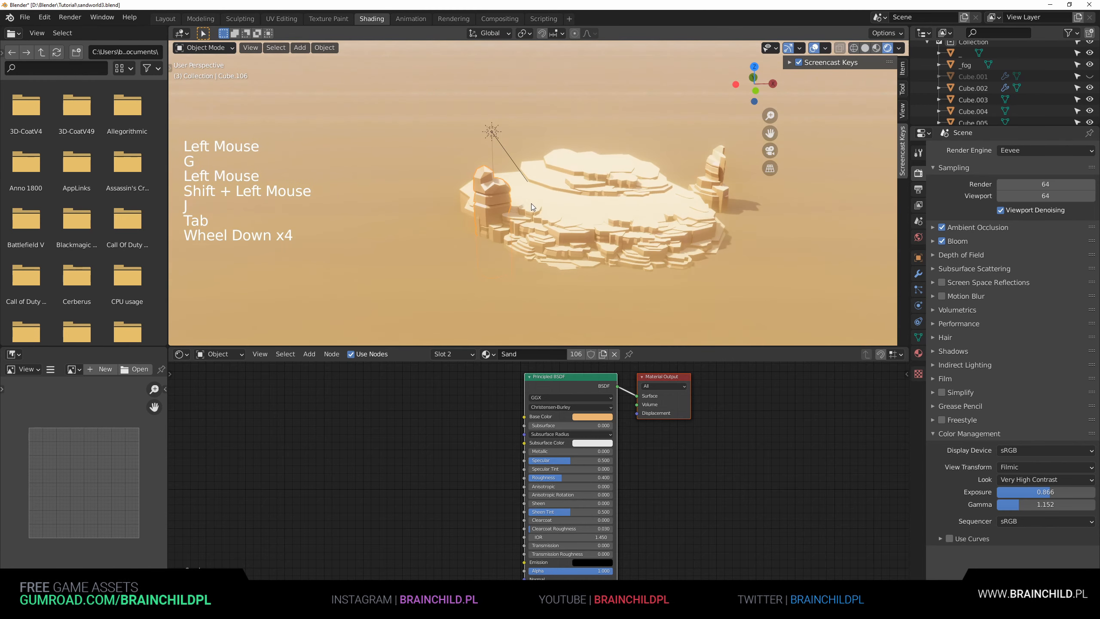
scroll(517, 182, down, 1)
scroll(519, 180, up, 4)
Select the top faces of the pillar's peak in face selection mode and flatten them by scaling along global Z.
key(Tab)
key(3)
click(426, 158)
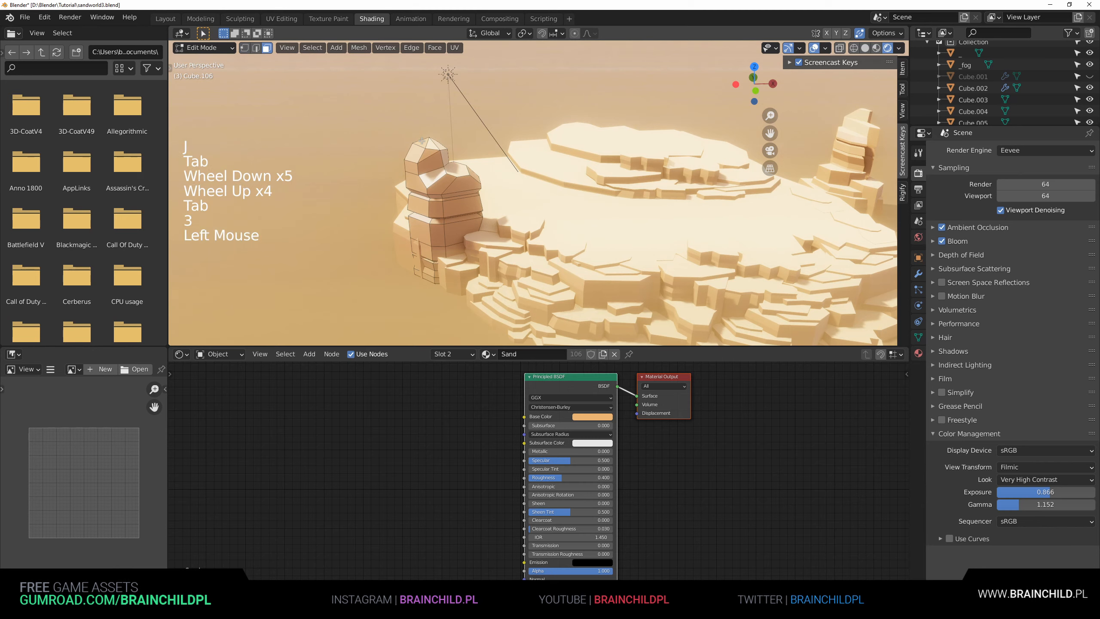
shift+click(430, 147)
key(s)
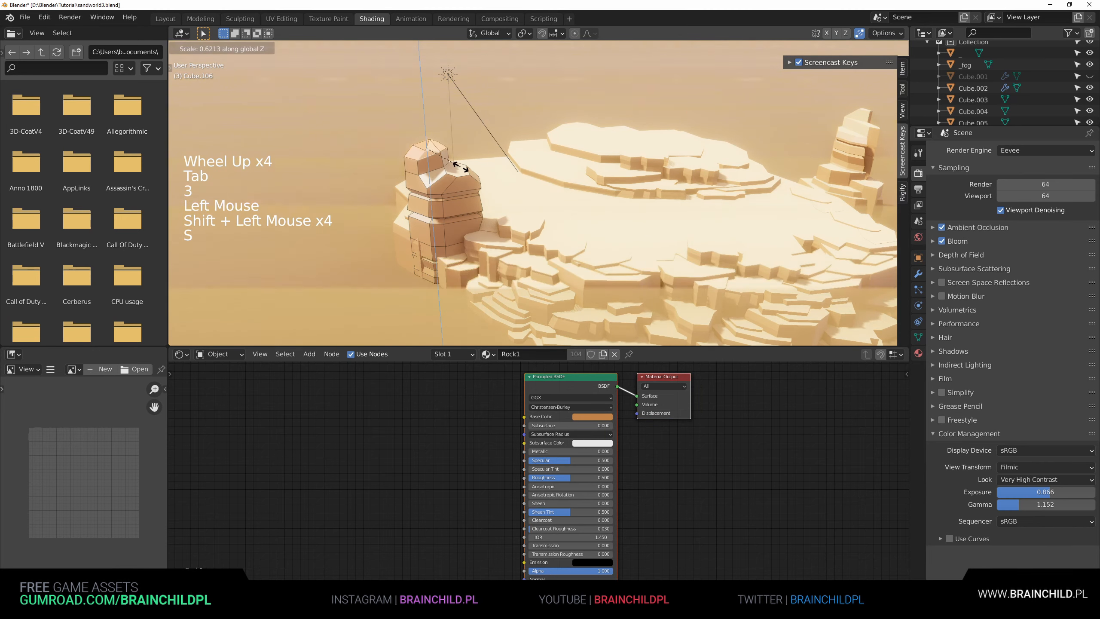
click(468, 173)
Reposition and rescale the selected peak faces, then adjust a peak vertex before returning to Object Mode.
key(g)
click(465, 172)
key(g)
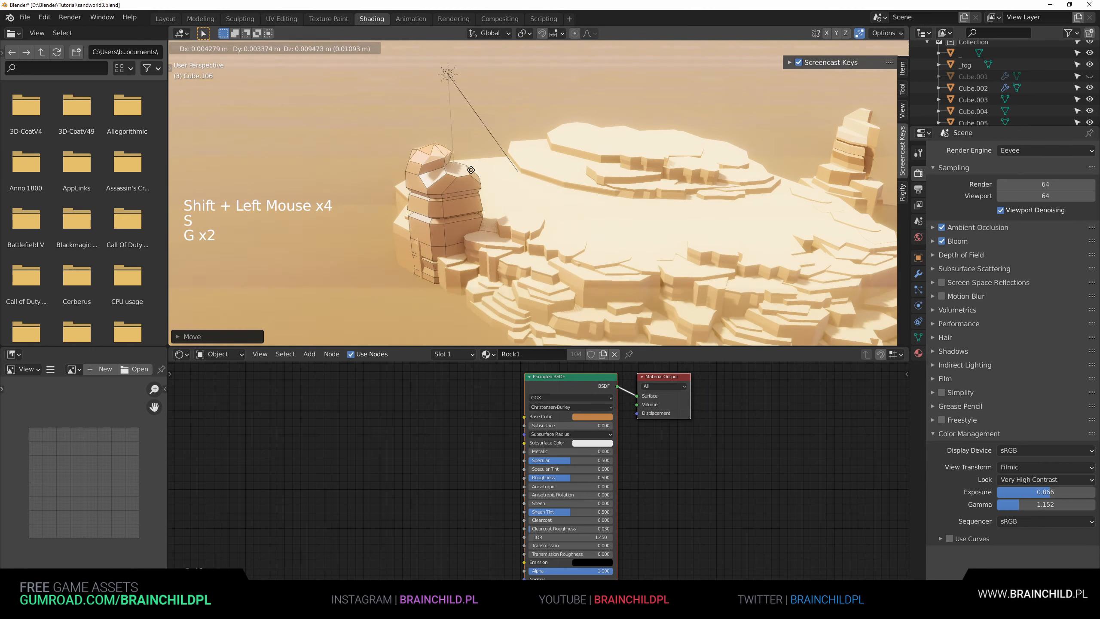
click(466, 169)
key(s)
click(459, 168)
key(g)
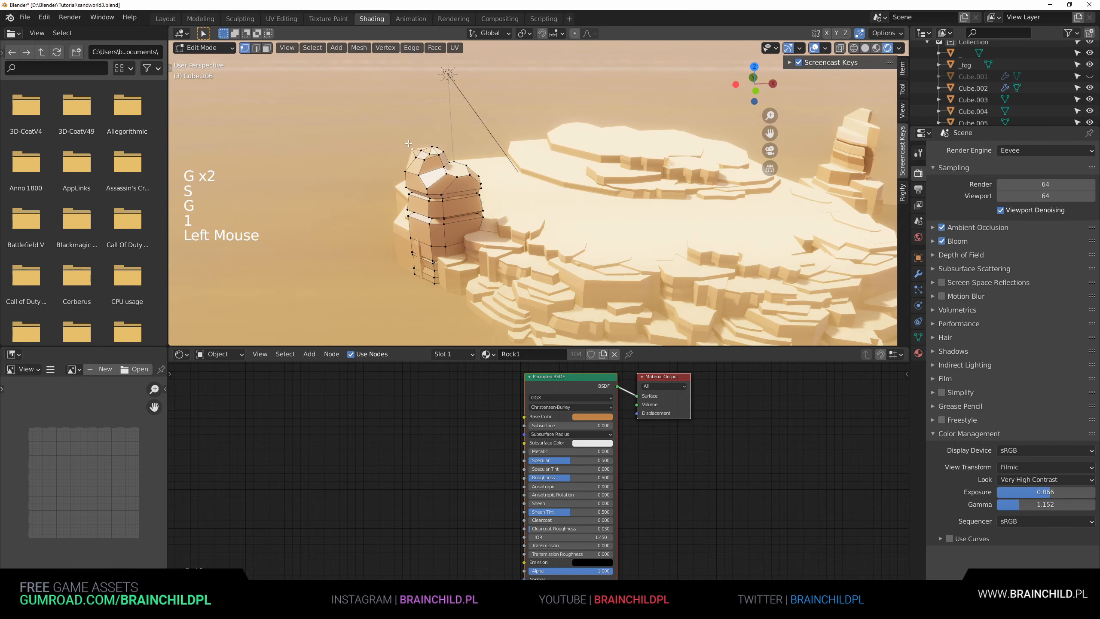
key(g)
key(Tab)
Move the reshaped pillar along global X and Y across the main formation to beside the other pillar.
scroll(465, 214, down, 4)
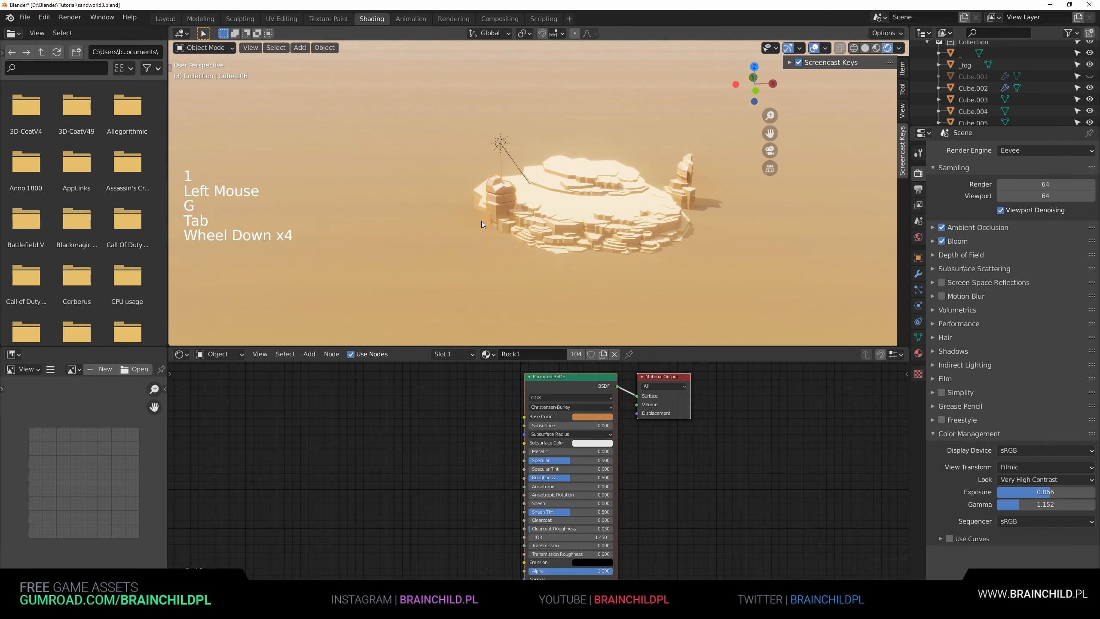
scroll(481, 218, up, 3)
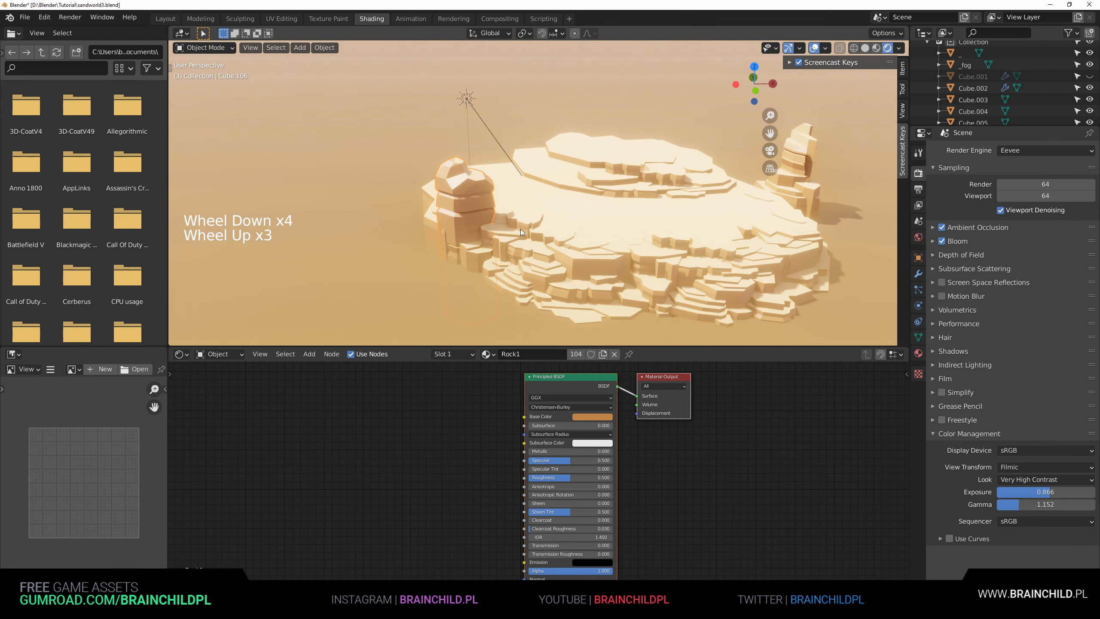
shift+middle_drag(521, 228, 474, 197)
scroll(474, 197, down, 4)
key(g)
key(g)
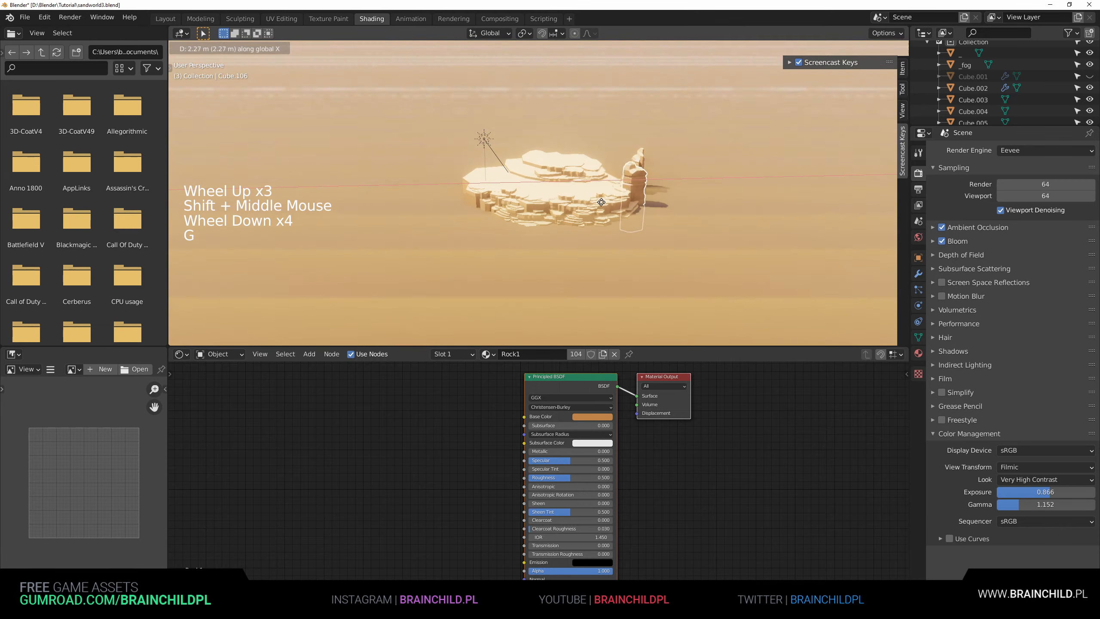
key(g)
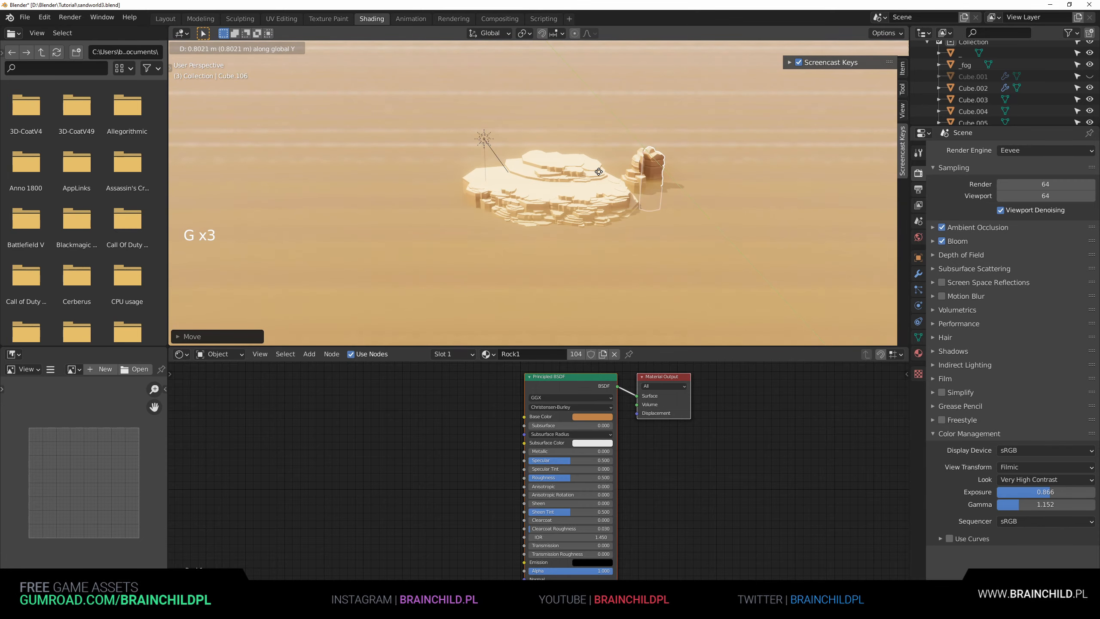
Fine-tune the moved pillar's position so it stands right behind the other pillar.
shift+middle_drag(674, 181, 640, 191)
scroll(612, 179, up, 2)
key(g)
click(630, 193)
Duplicate the small stacked rocks at the main formation's front edge and move the copies towards the pillar pair.
scroll(631, 195, down, 1)
click(596, 205)
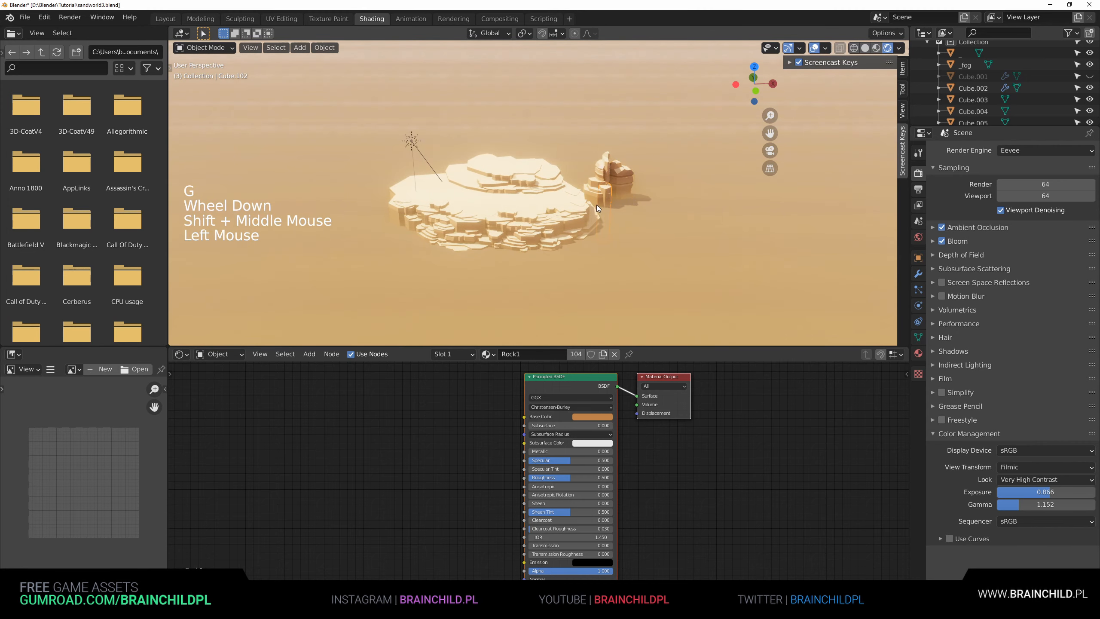
click(514, 250)
key(g)
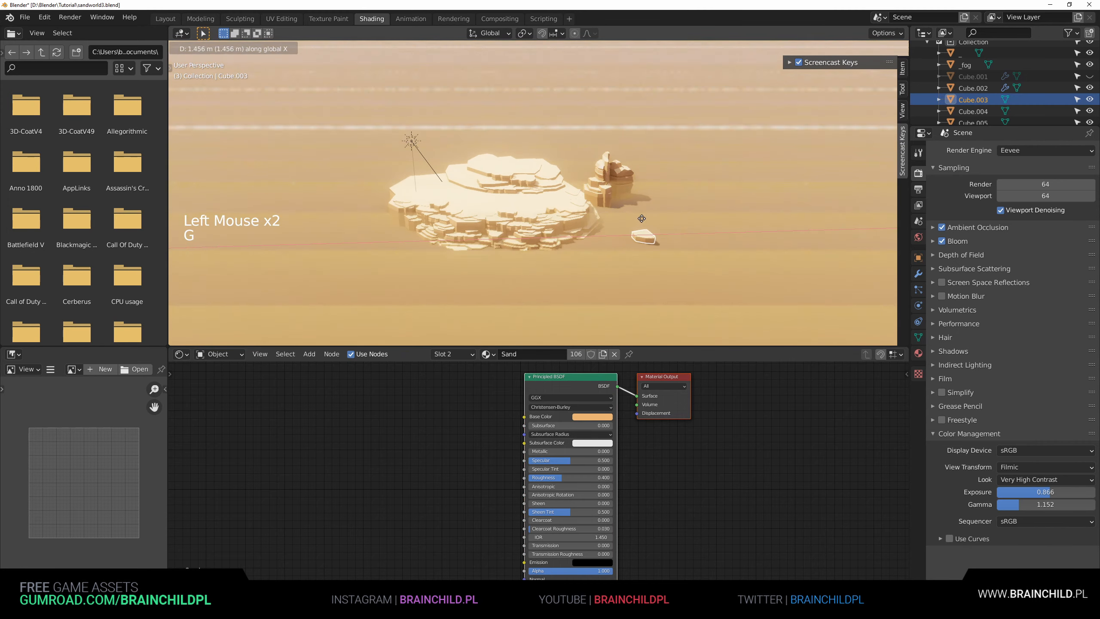
shift+click(511, 247)
key(shift+d)
key(g)
key(g)
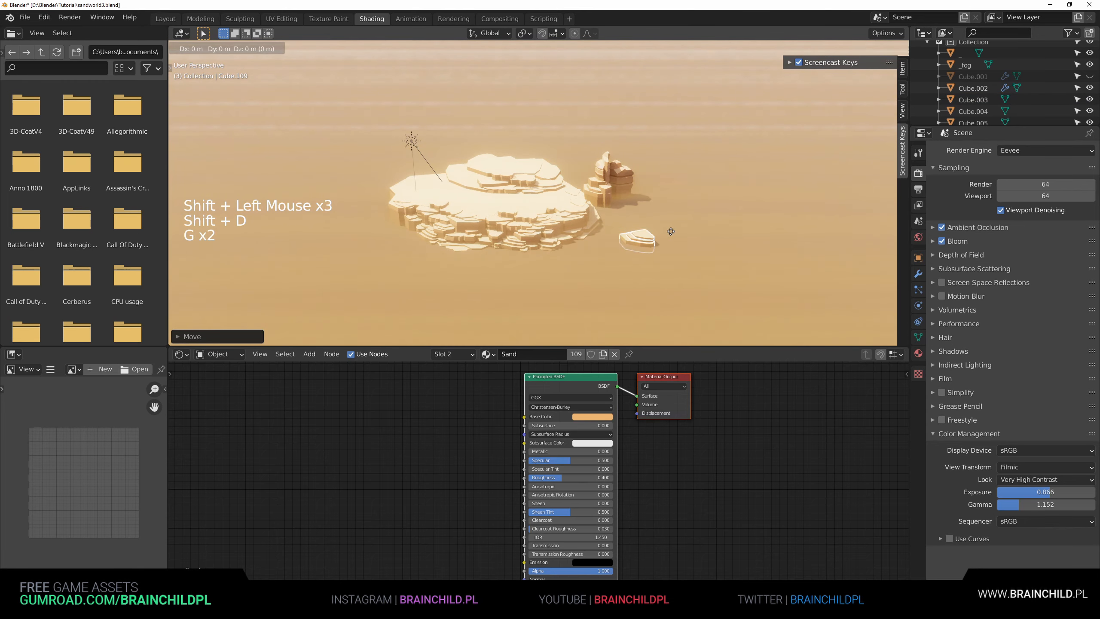
Rotate the copied rocks, shift them along global X to the pillars' foot and enlarge them about 1.2 times.
key(r)
key(s)
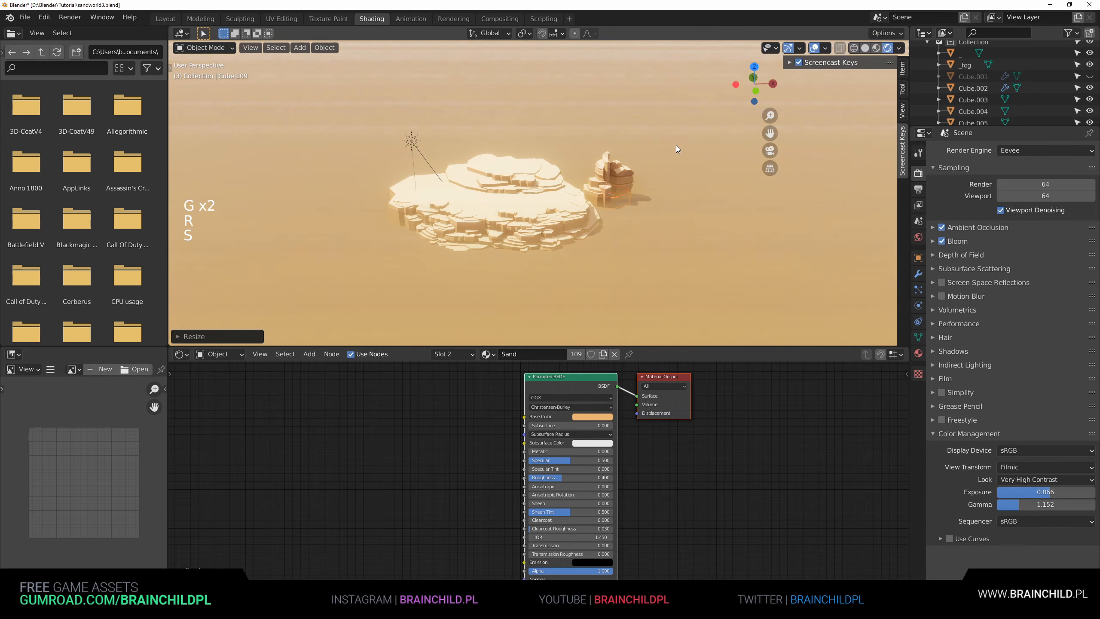
key(g)
key(x)
click(682, 150)
key(s)
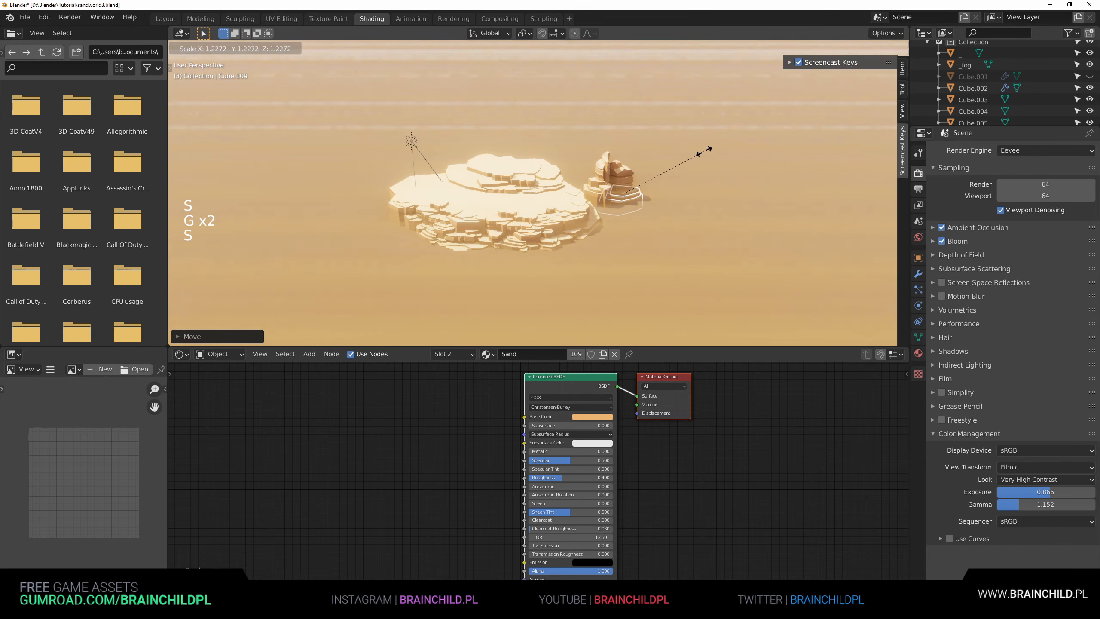
click(707, 154)
Adjust the copied rocks' height along global Z and shift them forward along global Y at the pillars' foot.
key(g)
right_click(702, 161)
key(g)
key(z)
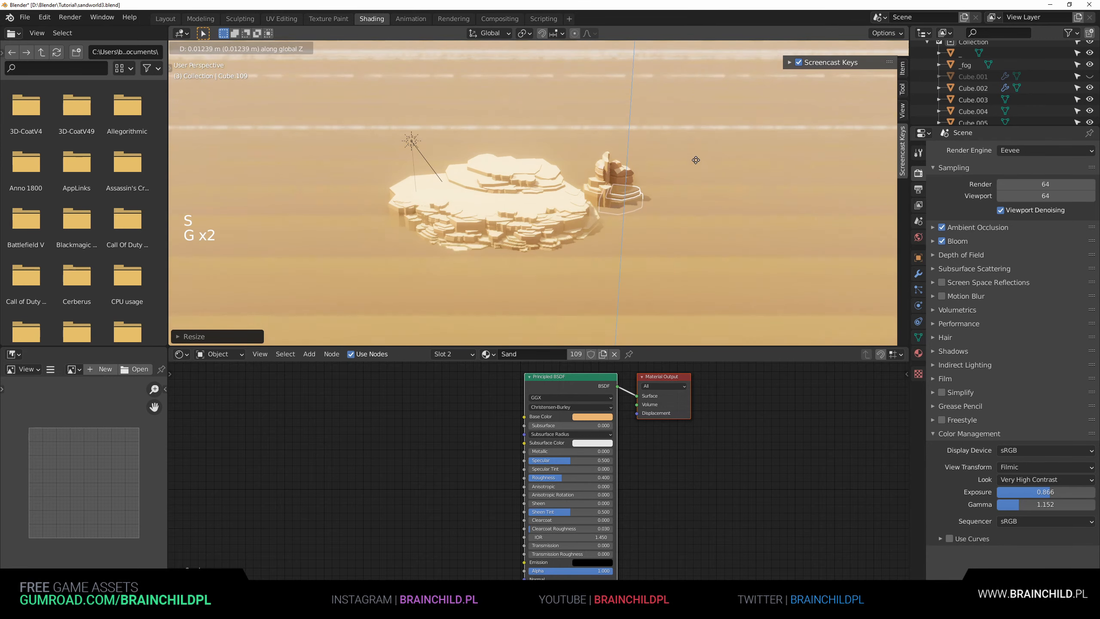
click(695, 159)
key(g)
key(y)
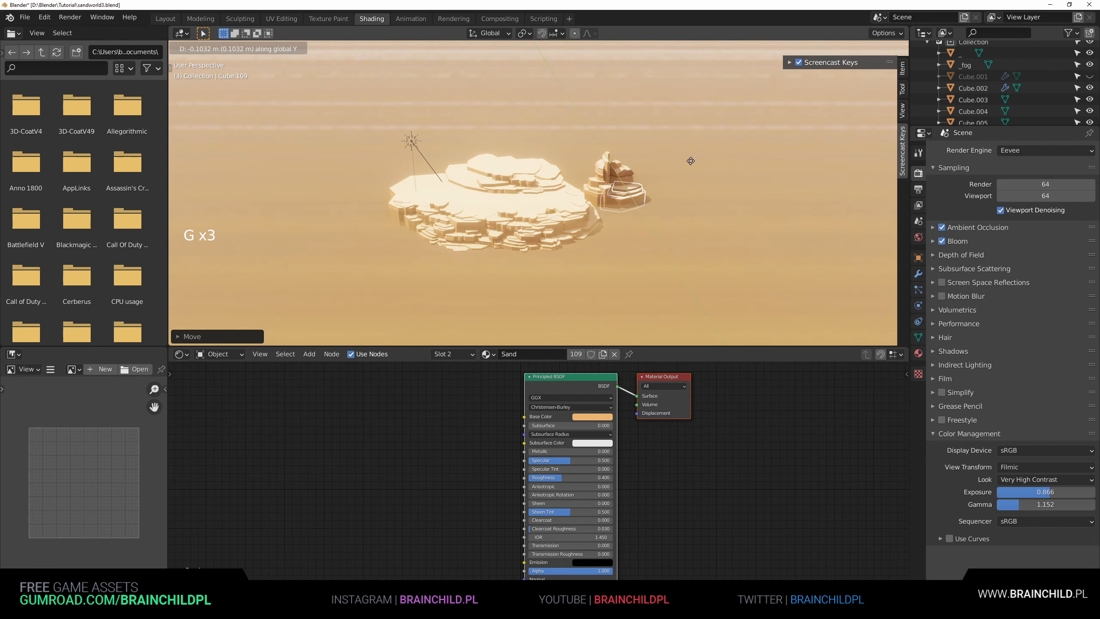
click(690, 160)
Nudge the copied rocks closer against the base of the pillars.
click(605, 220)
scroll(606, 221, down, 1)
scroll(614, 218, up, 3)
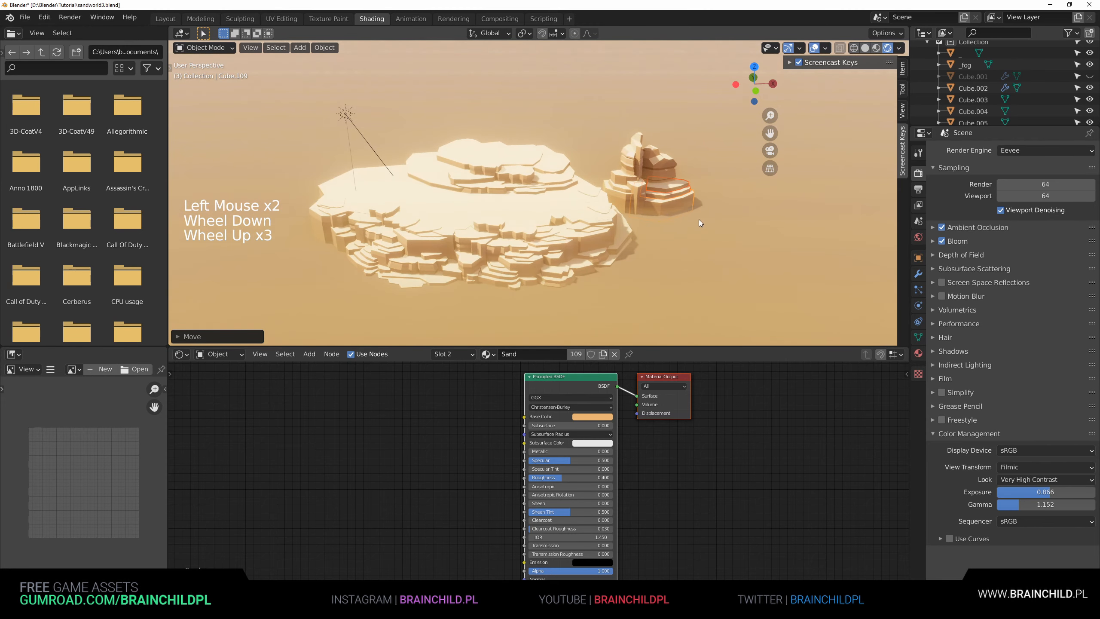
key(g)
click(718, 199)
Hide the _fog object in the viewport.
scroll(718, 200, down, 1)
shift+middle_drag(634, 205, 615, 189)
scroll(613, 188, down, 1)
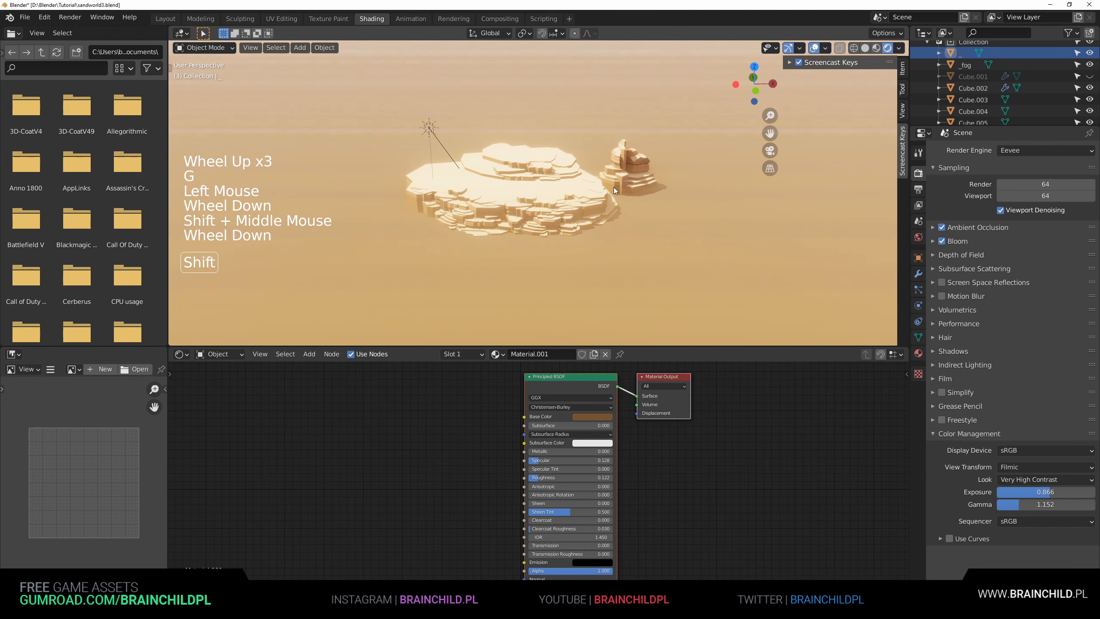
scroll(606, 203, up, 3)
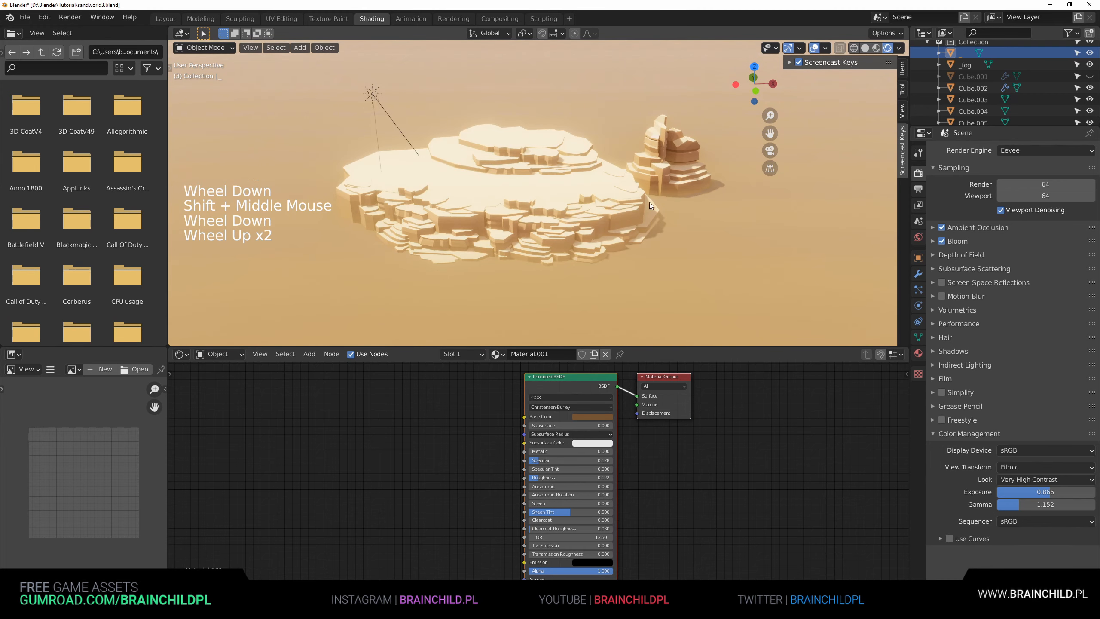
mouse_move(703, 185)
shift+middle_down()
mouse_move(586, 218)
mouse_move(635, 212)
mouse_move(606, 198)
mouse_move(721, 189)
shift+middle_up()
scroll(710, 187, down, 2)
scroll(635, 196, up, 2)
click(586, 218)
scroll(635, 212, down, 2)
scroll(629, 200, up, 1)
click(1090, 65)
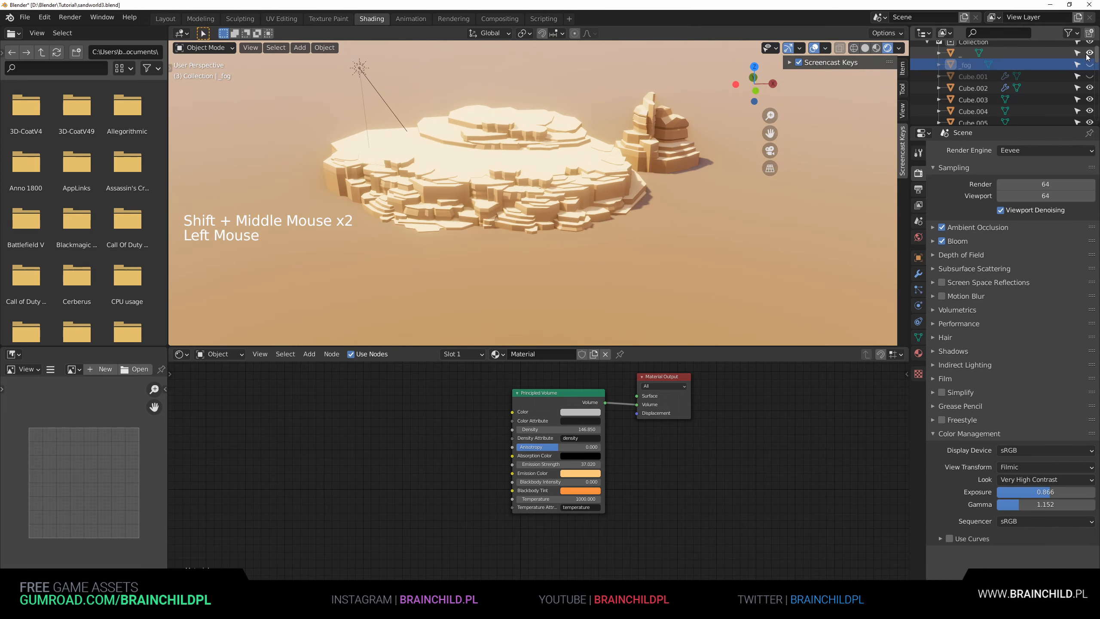
Select the ground surface and lower it slightly along global Z around the rock formations.
scroll(682, 195, down, 1)
key(g)
key(z)
click(673, 241)
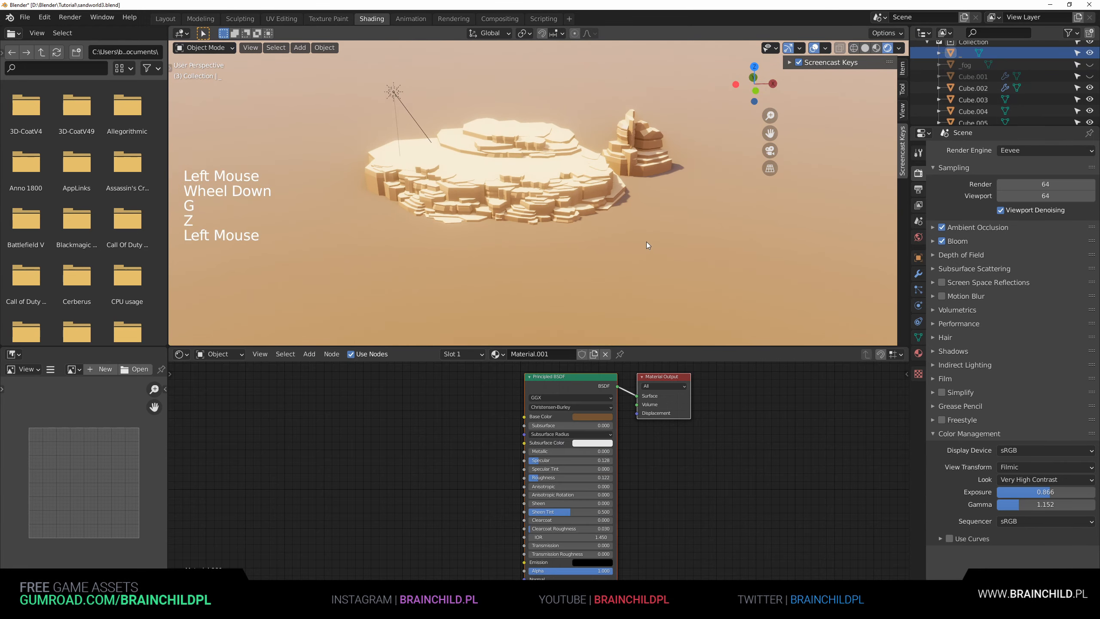
key(g)
key(z)
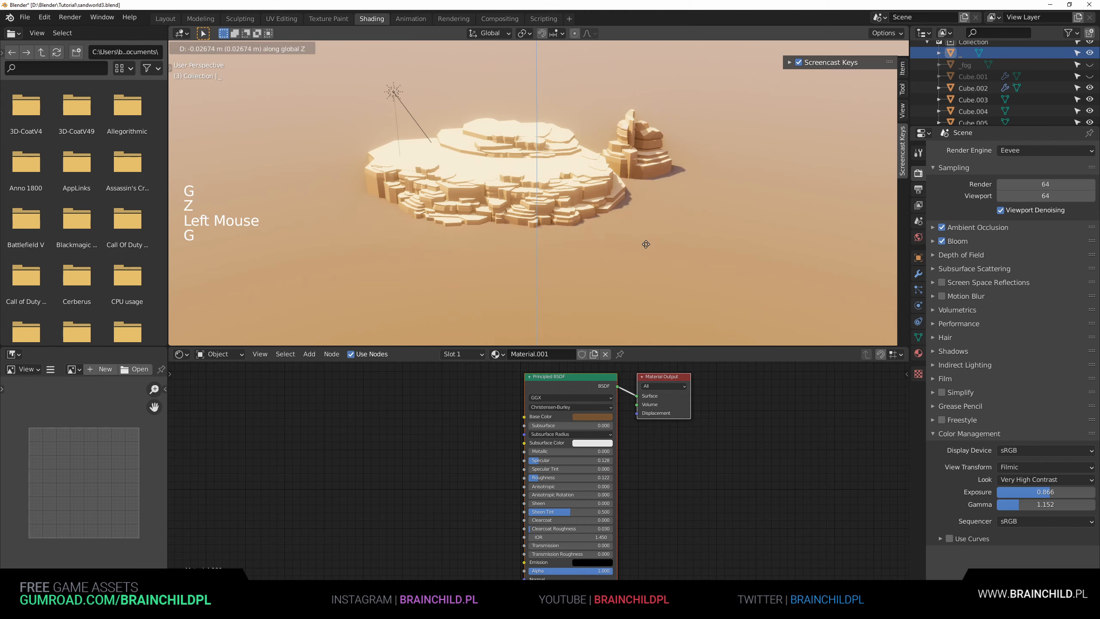
click(646, 244)
Duplicate the top rock slab of the main formation and move the copy towards the pillars.
shift+scroll(565, 218, up, 3)
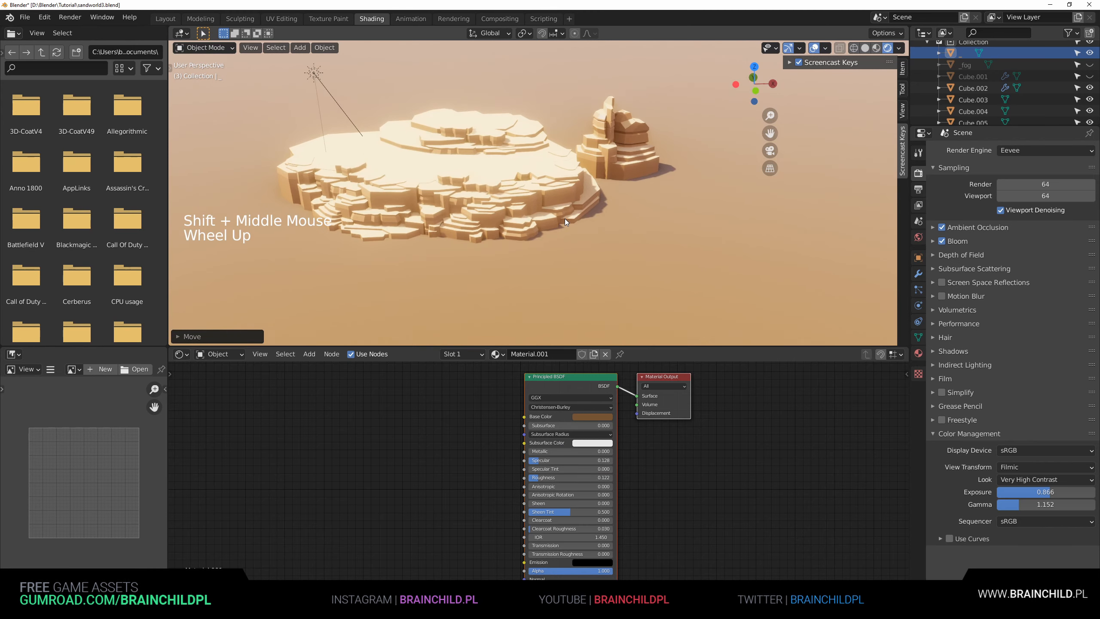
shift+middle_drag(590, 205, 597, 204)
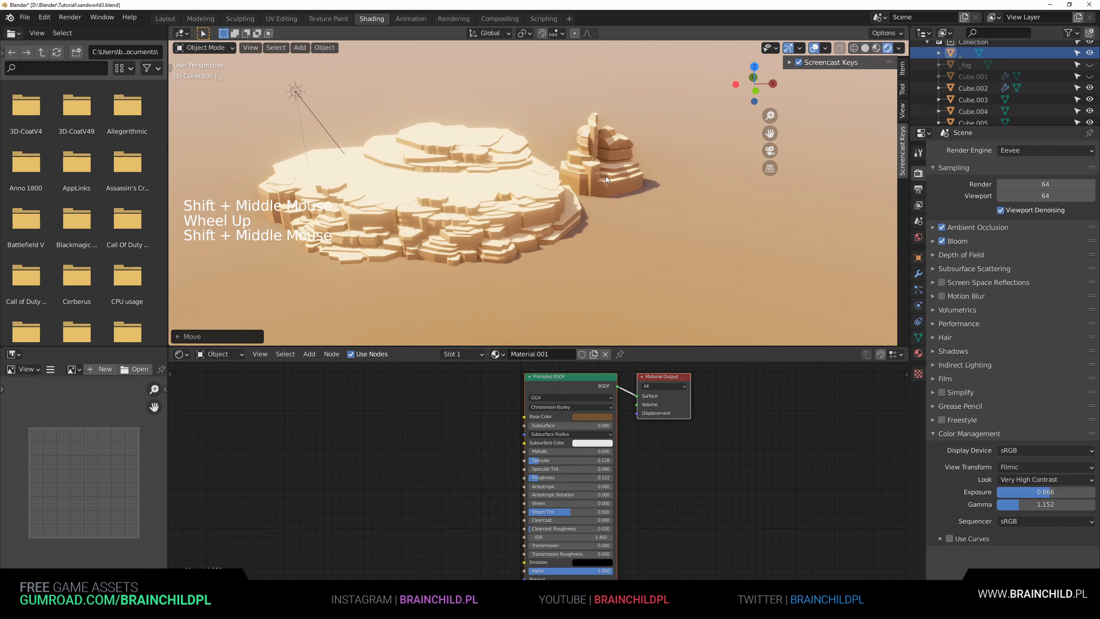
click(454, 137)
key(g)
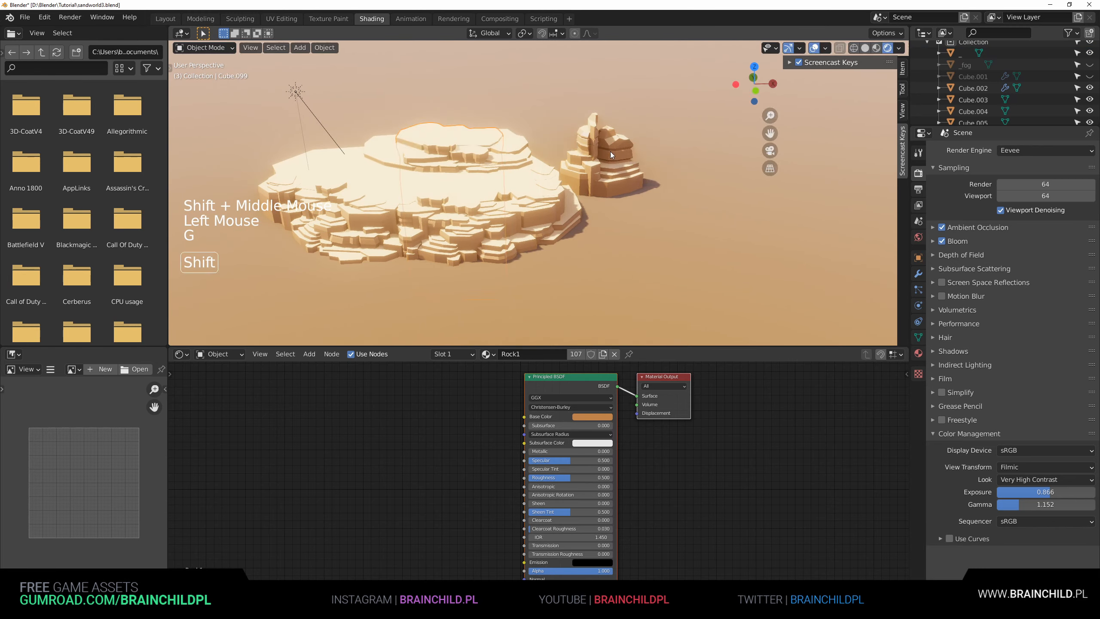
key(shift+d)
key(g)
click(842, 216)
Shift the copied slab along global Y and raise it along global Z above the ground near the pillars.
key(g)
key(y)
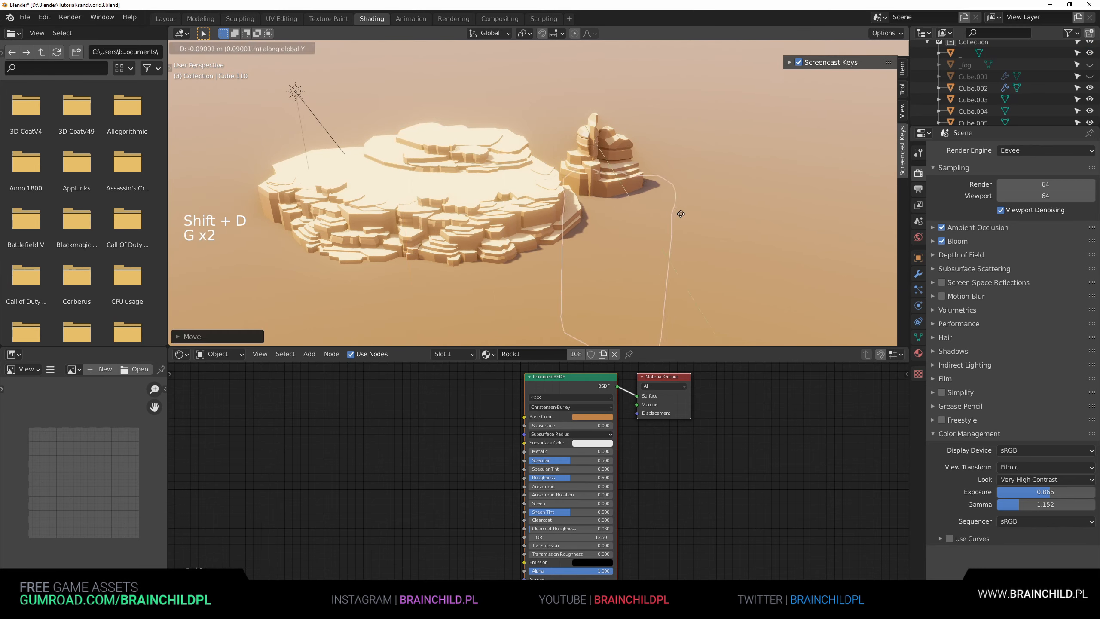
click(710, 235)
key(g)
key(z)
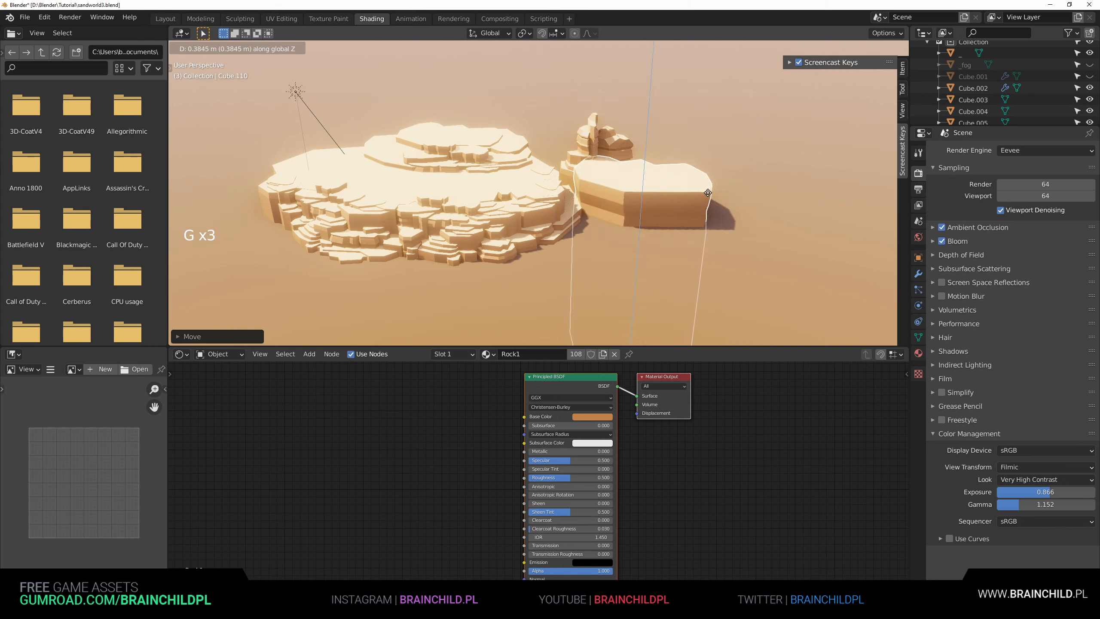
click(703, 203)
Move the copied slab back along global Y under the pillars and rotate it about global Z.
key(g)
key(y)
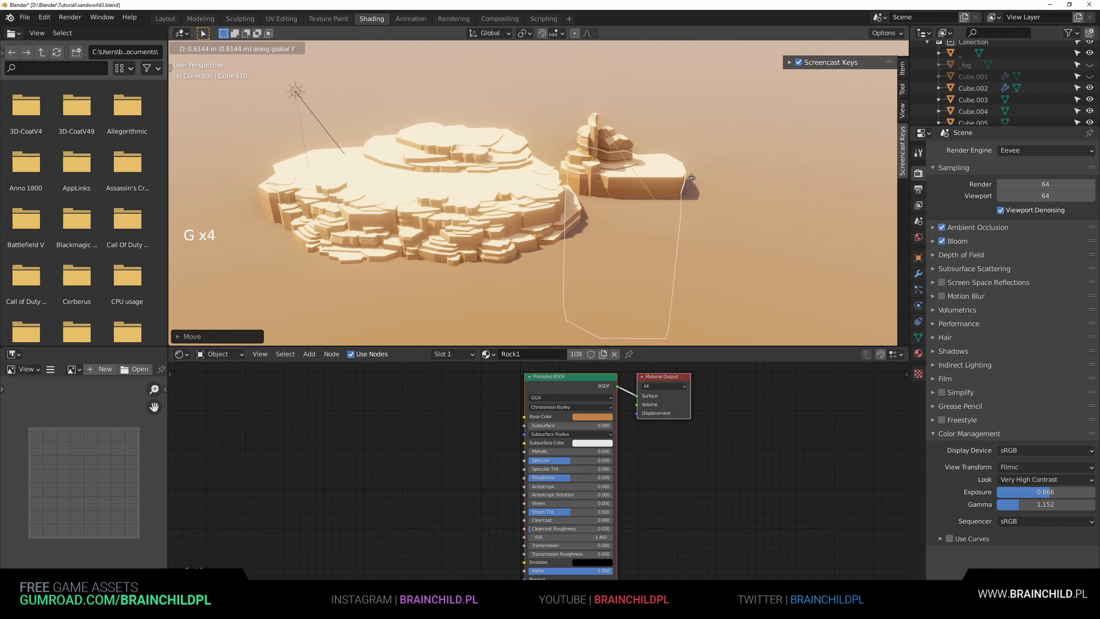
click(691, 181)
key(g)
key(r)
key(z)
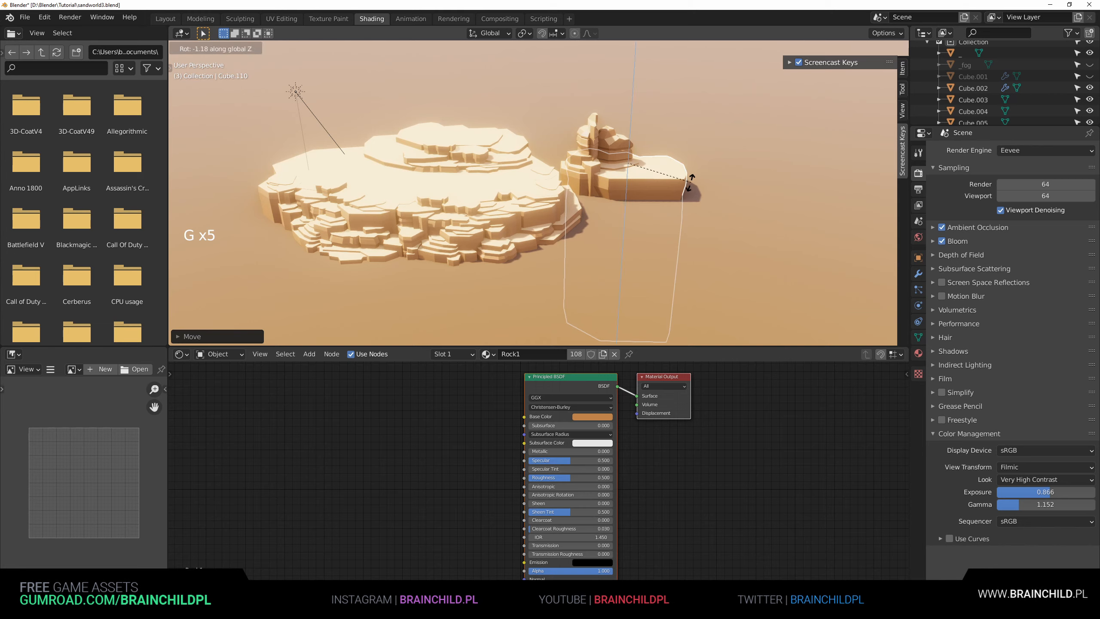
click(635, 214)
Duplicate the slab under the pillars and rotate the copy about 81° around global Z.
key(shift+d)
key(r)
key(z)
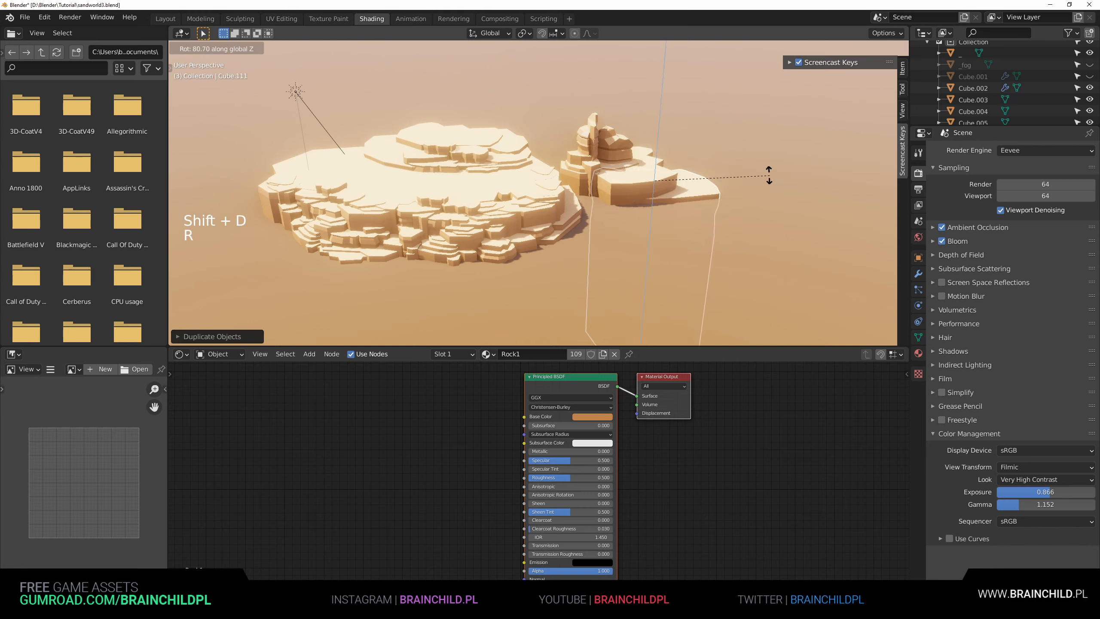
click(768, 174)
Move the duplicated slab below the first as a lower step, shifting it along global Y and global X.
key(g)
click(740, 193)
key(g)
key(y)
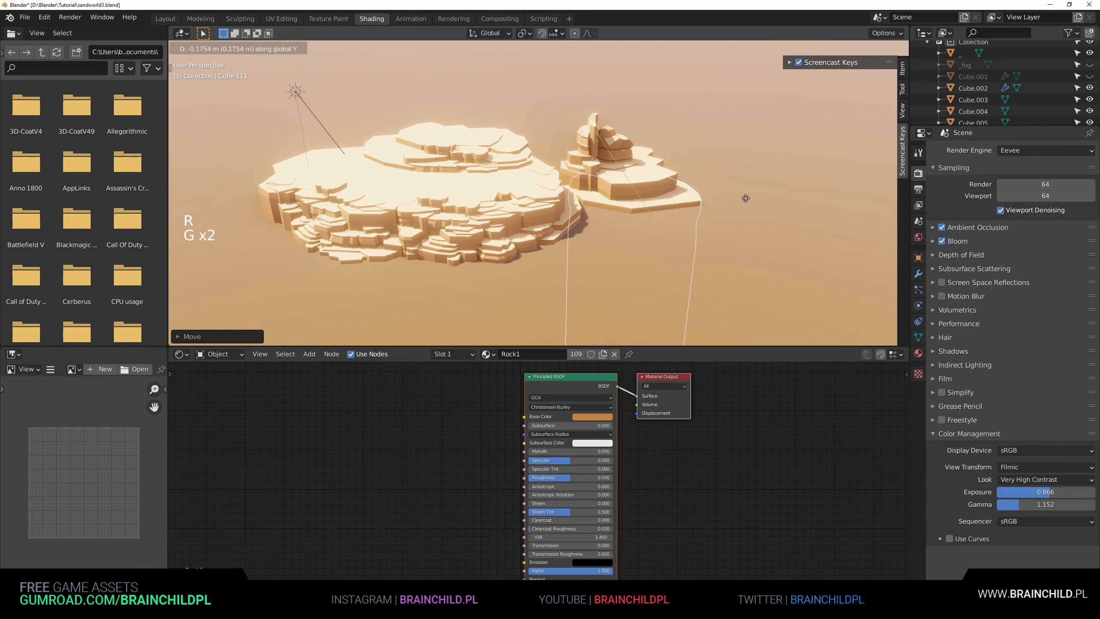
click(745, 198)
key(g)
key(x)
click(760, 198)
Bevel the lower slab's corner edges and add a loop cut on its front side, shifted along global X.
key(Tab)
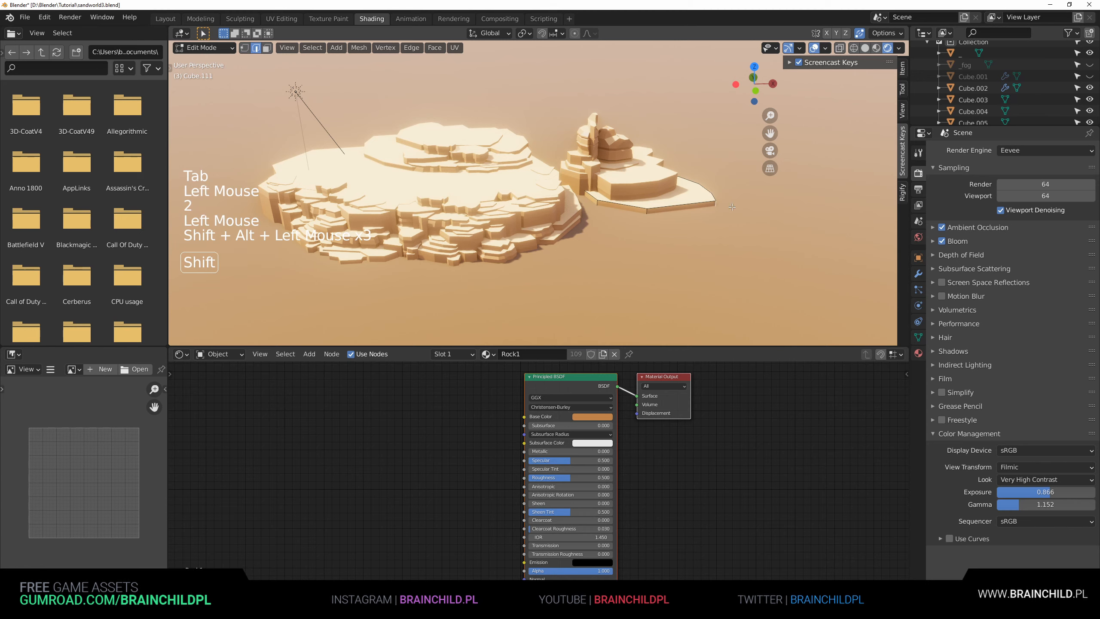
key(ctrl+b)
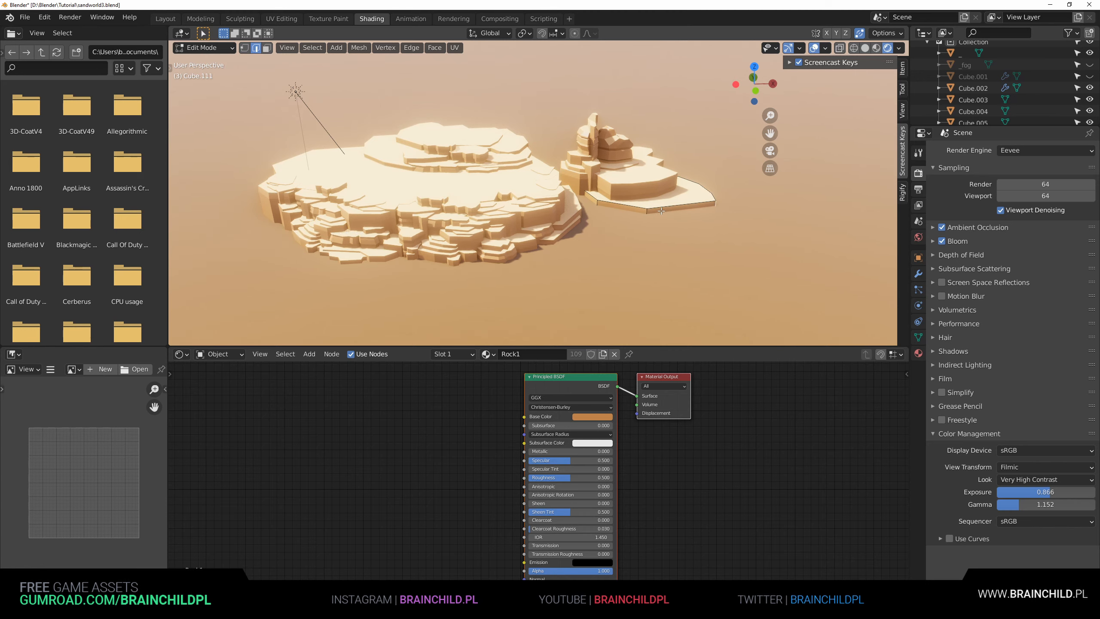
key(ctrl+r)
double_click(671, 208)
key(g)
key(x)
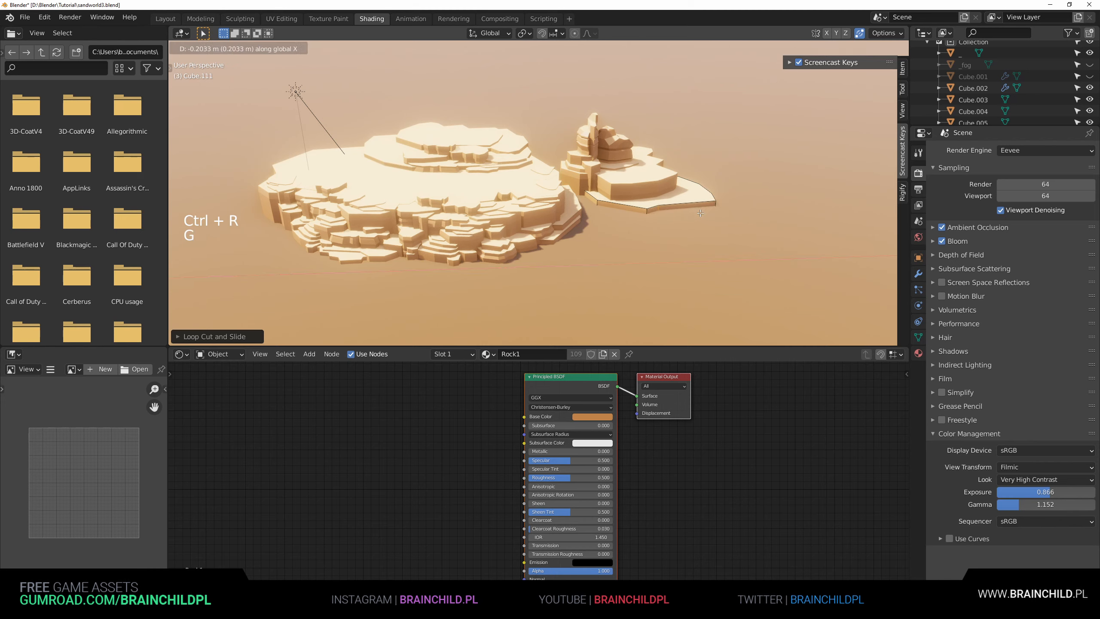
click(700, 213)
Add another loop cut near the lower slab's outer corner, pull it outward and bevel it.
key(ctrl+r)
click(693, 206)
key(g)
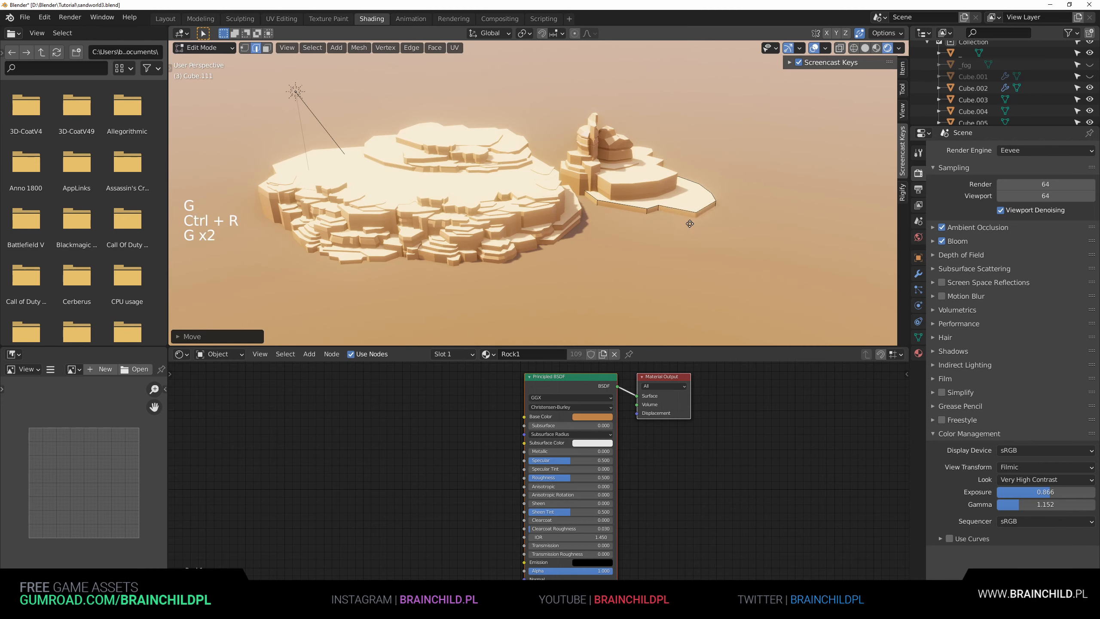
click(684, 217)
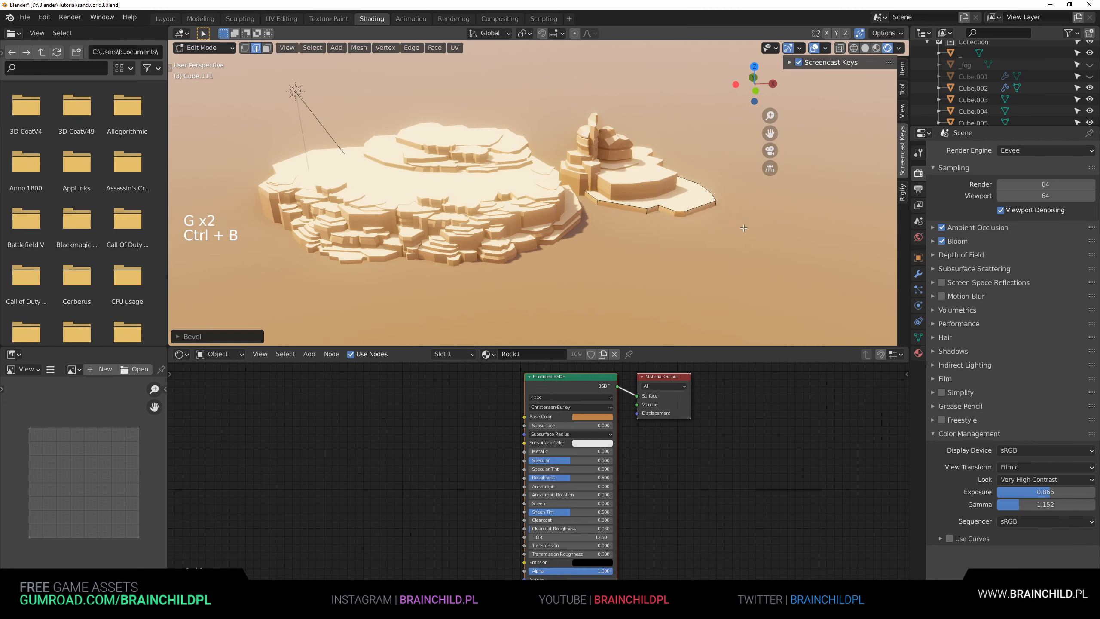
key(Tab)
Select the upper base slab and bevel its vertical corner edges.
scroll(701, 230, down, 3)
shift+middle_drag(701, 230, 673, 217)
scroll(667, 231, up, 3)
scroll(672, 218, up, 2)
key(Tab)
key(Tab)
click(676, 184)
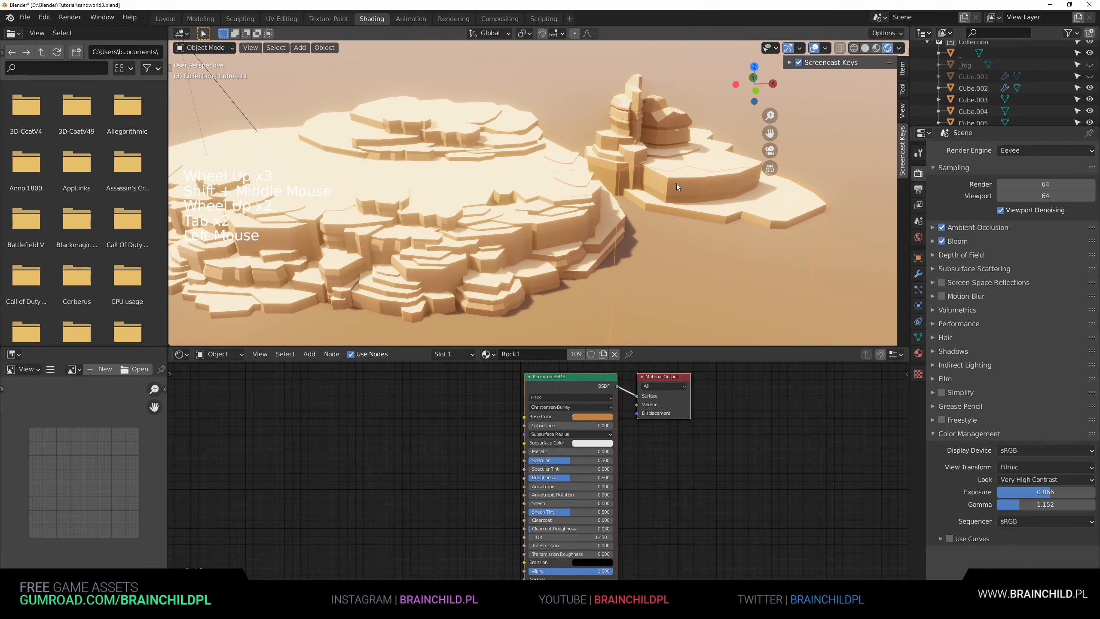
key(Tab)
click(665, 188)
key(ctrl+b)
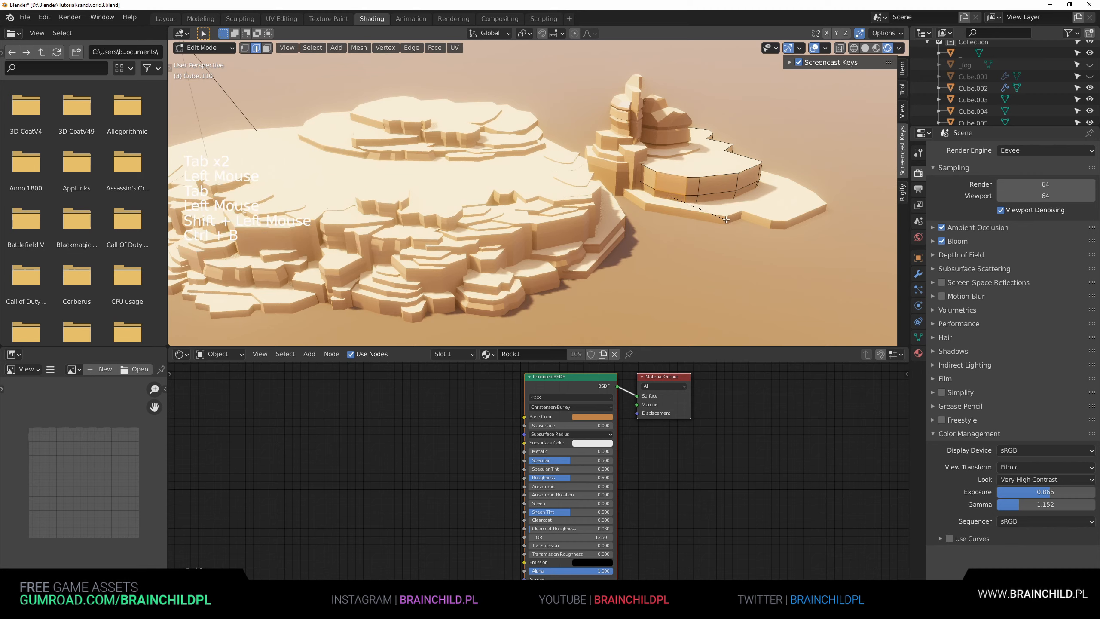
key(Tab)
Move the upper base slab in under the pillars, shifting it along global X.
scroll(720, 203, down, 3)
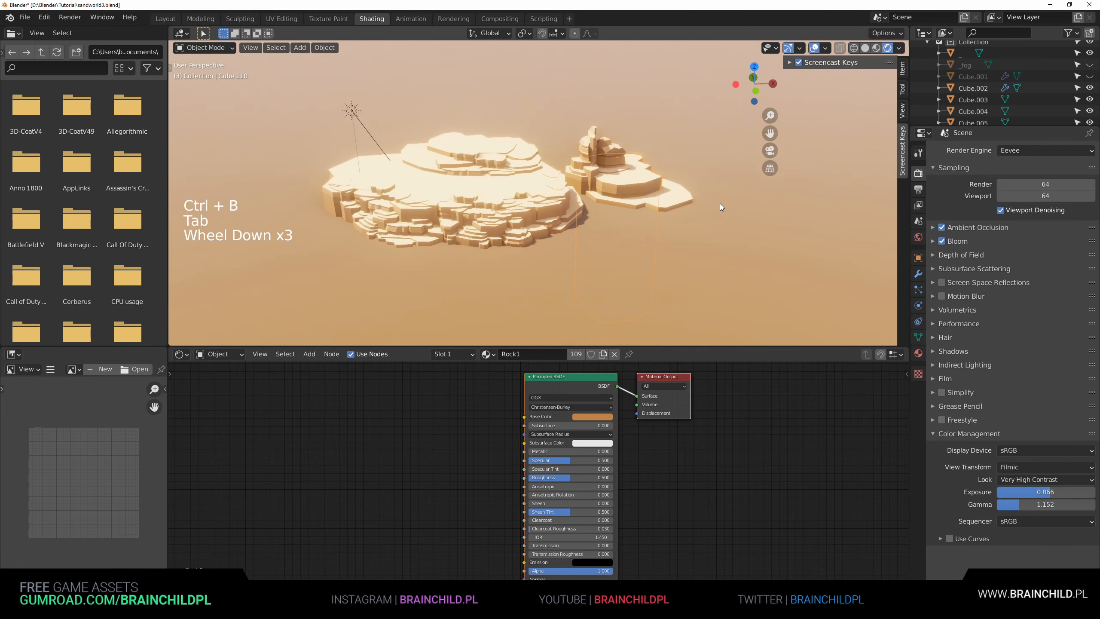
key(g)
click(694, 214)
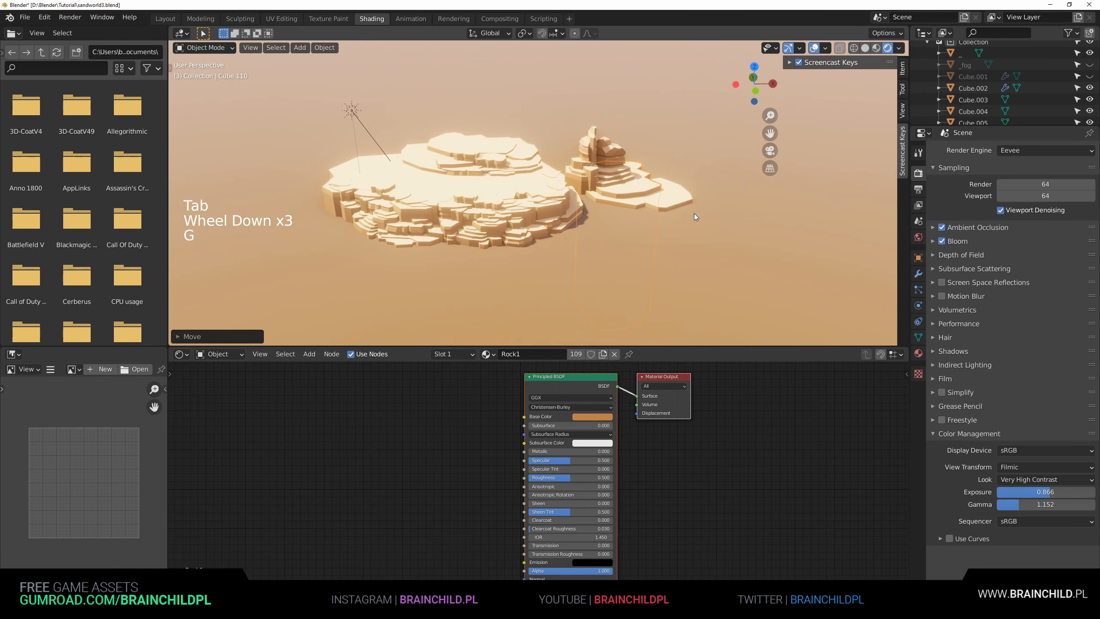
key(g)
key(g)
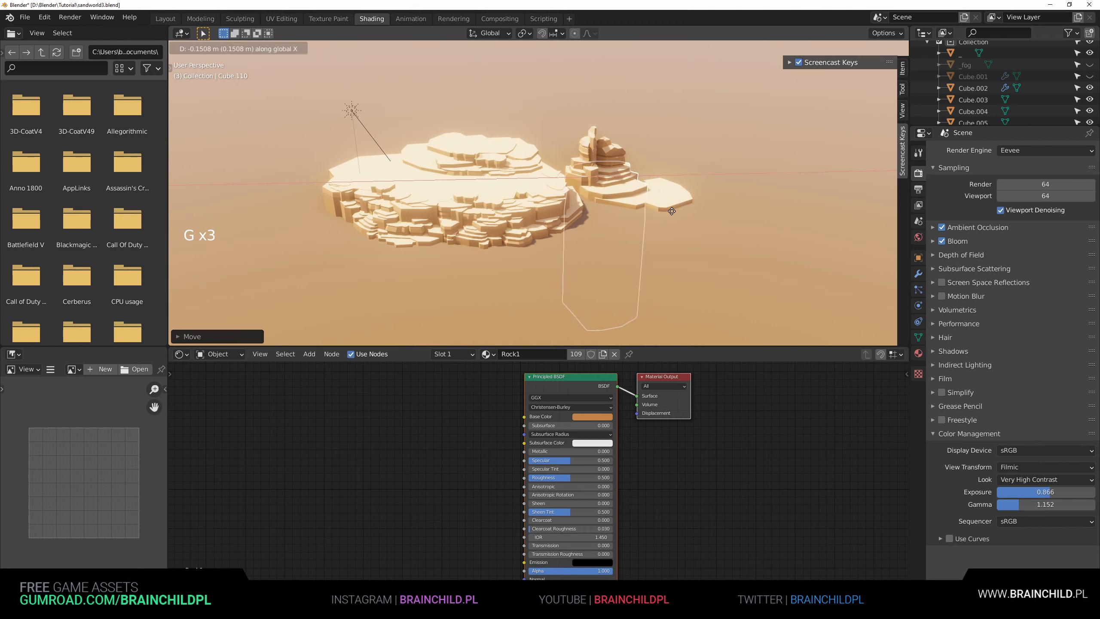
Select the lower base slab and shift it along global Y, X and Z closer beneath the pillars.
click(667, 205)
key(g)
key(g)
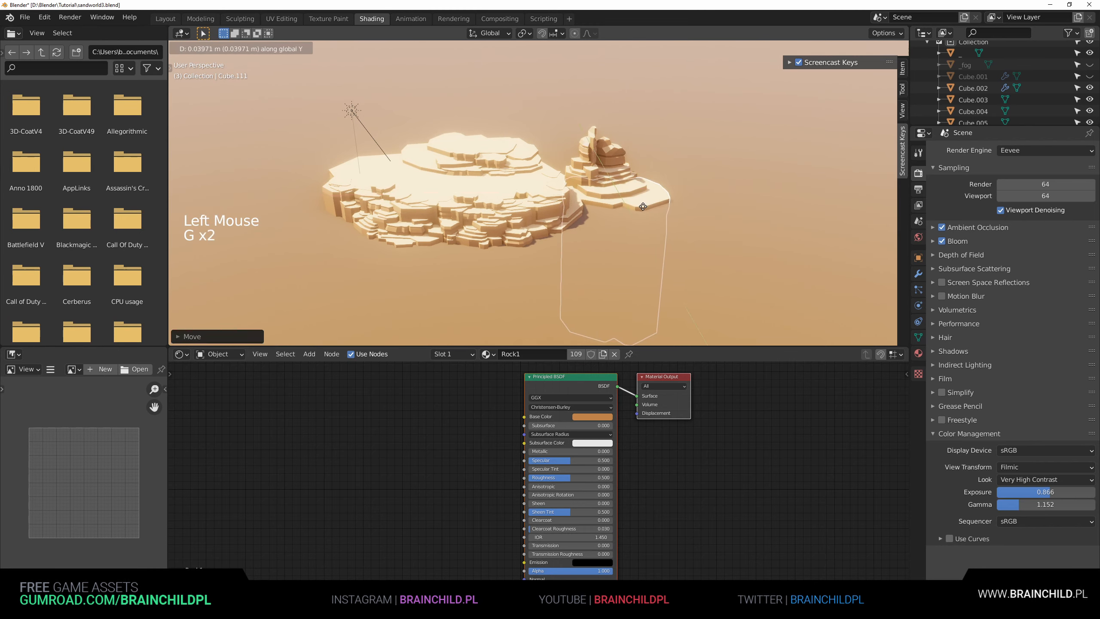
key(g)
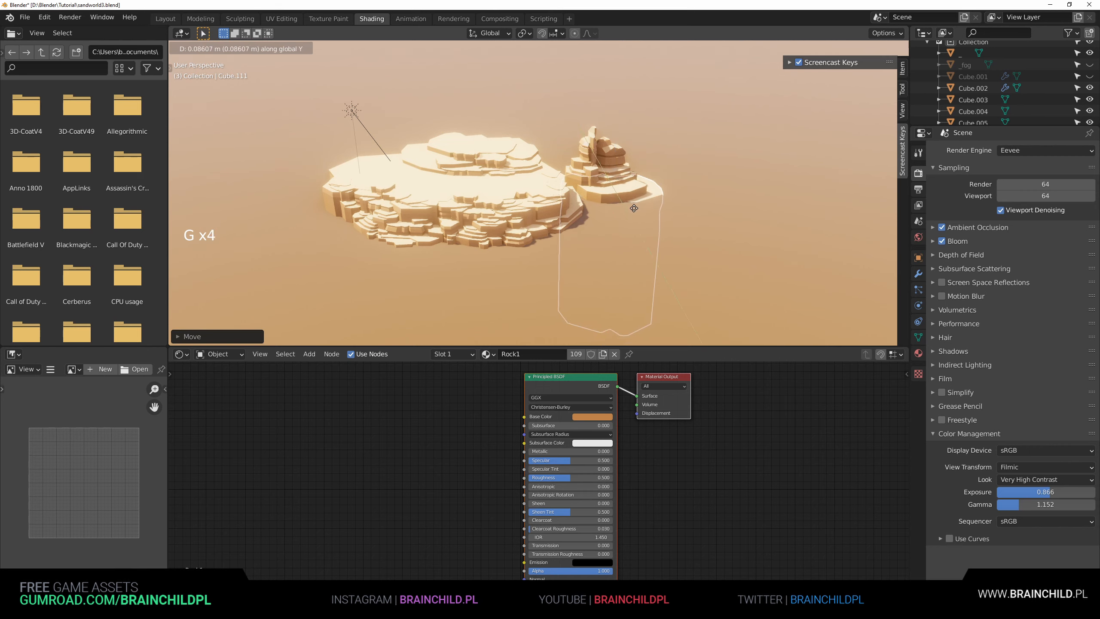
key(g)
key(g)
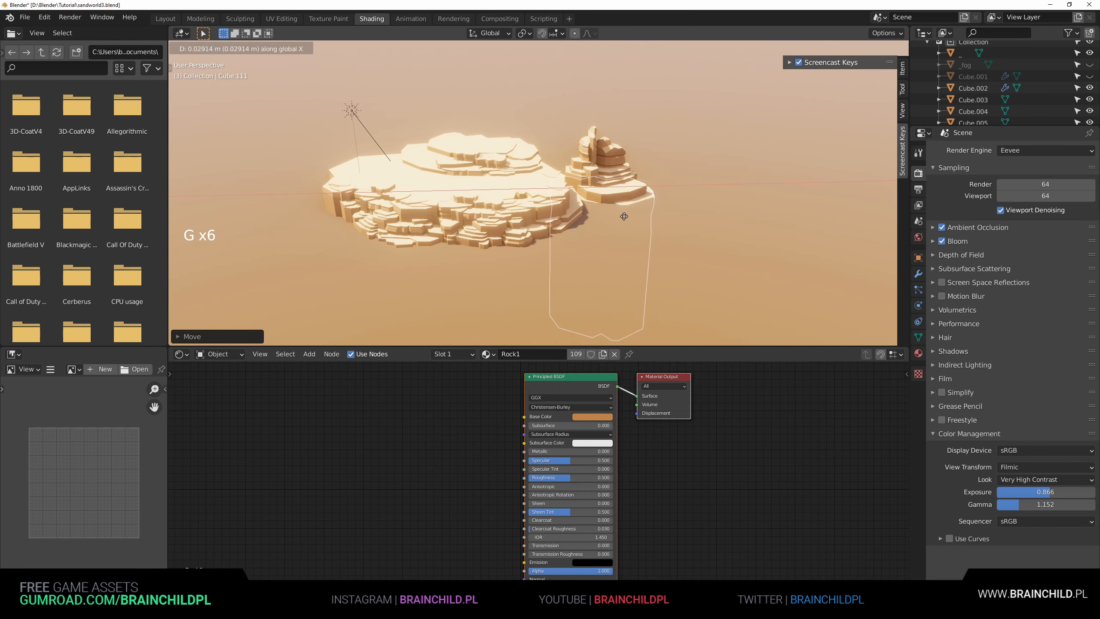
key(g)
key(g)
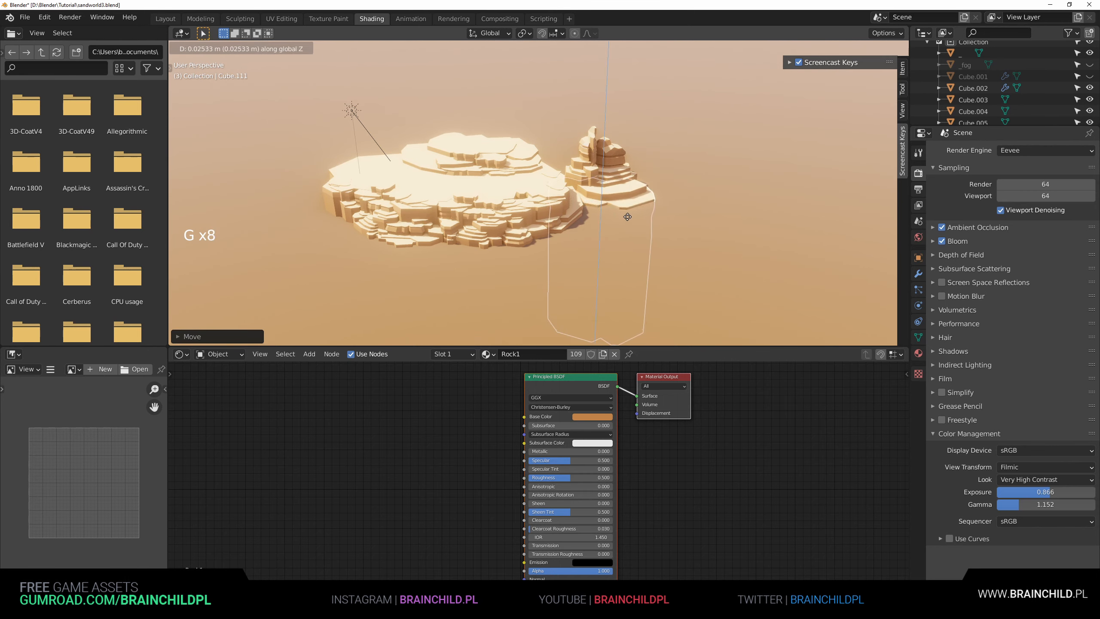
Rotate the lower base slab slightly to vary its stepped outline.
click(618, 195)
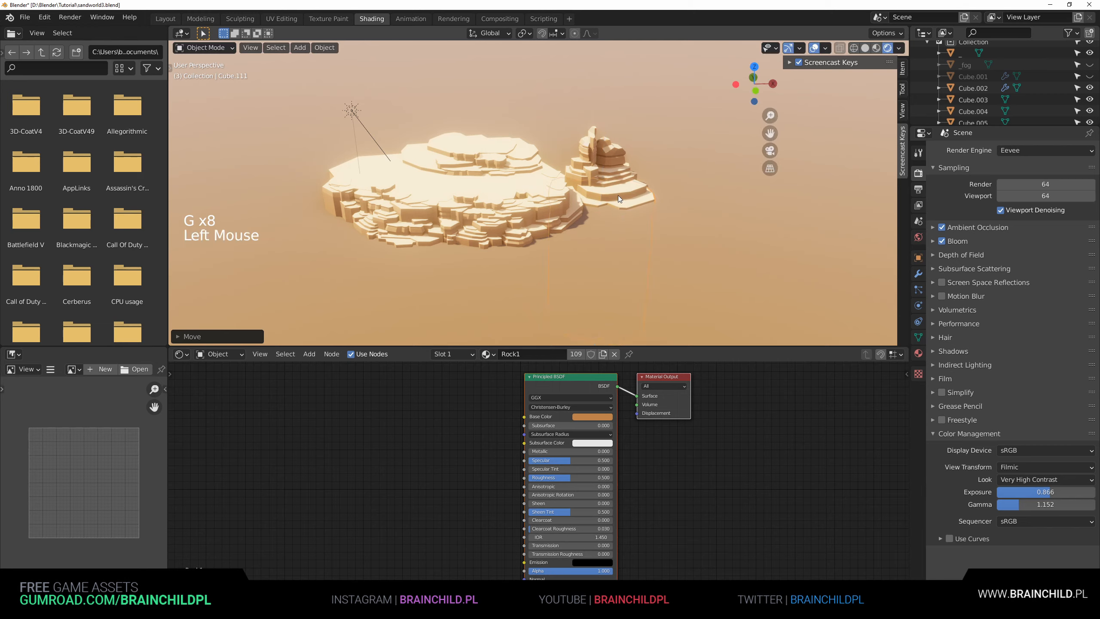
key(r)
click(649, 210)
click(669, 175)
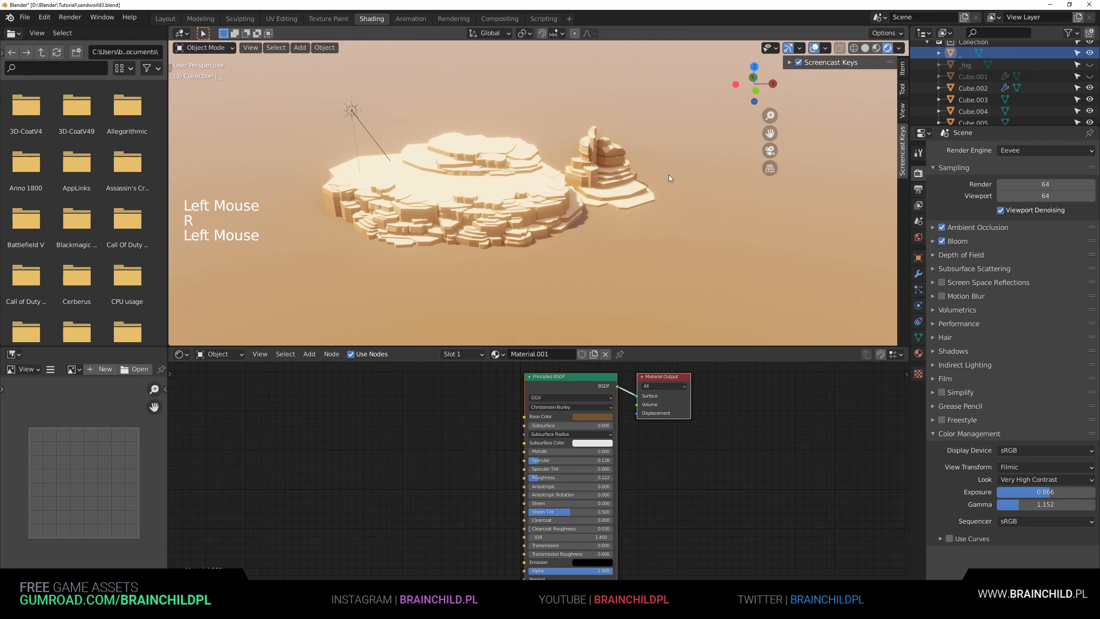
Examine the stepped pillar base together with the main rock formation from several distances.
scroll(669, 175, down, 1)
shift+middle_drag(676, 191, 705, 184)
scroll(684, 175, down, 2)
scroll(634, 158, up, 2)
shift+middle_drag(619, 137, 641, 165)
scroll(634, 159, up, 1)
scroll(656, 162, up, 1)
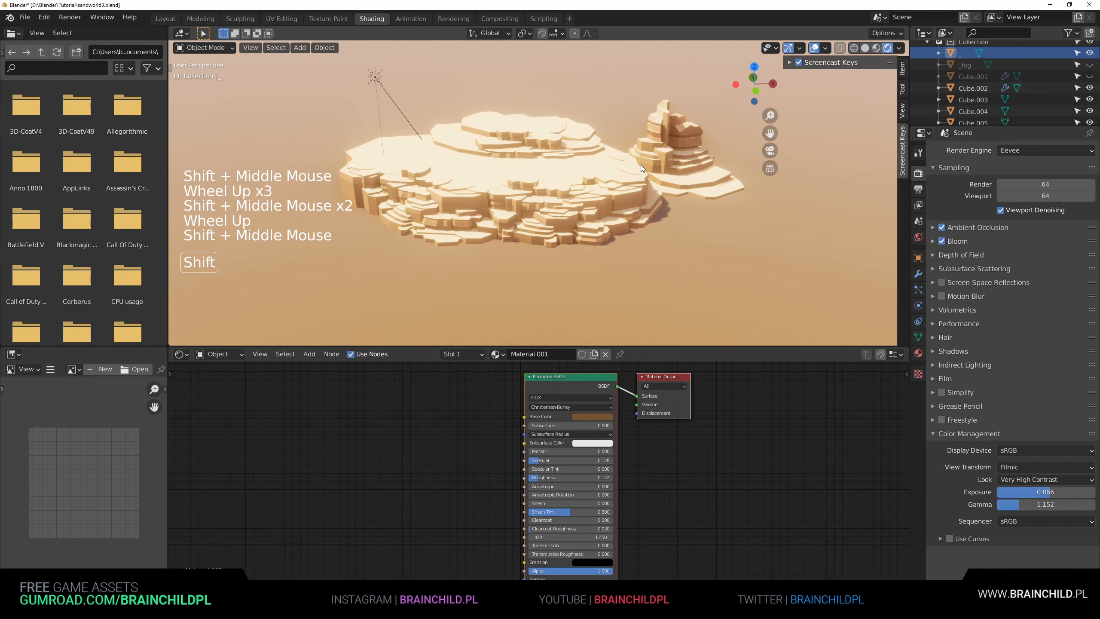
scroll(652, 158, up, 1)
shift+middle_drag(573, 186, 580, 194)
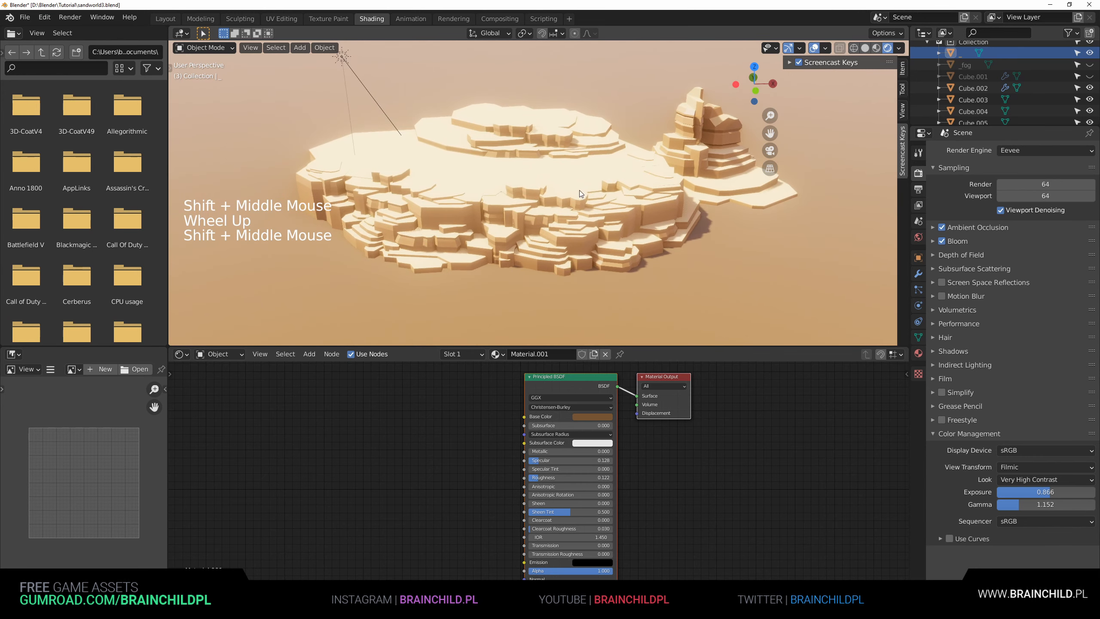
shift+middle_drag(570, 155, 582, 157)
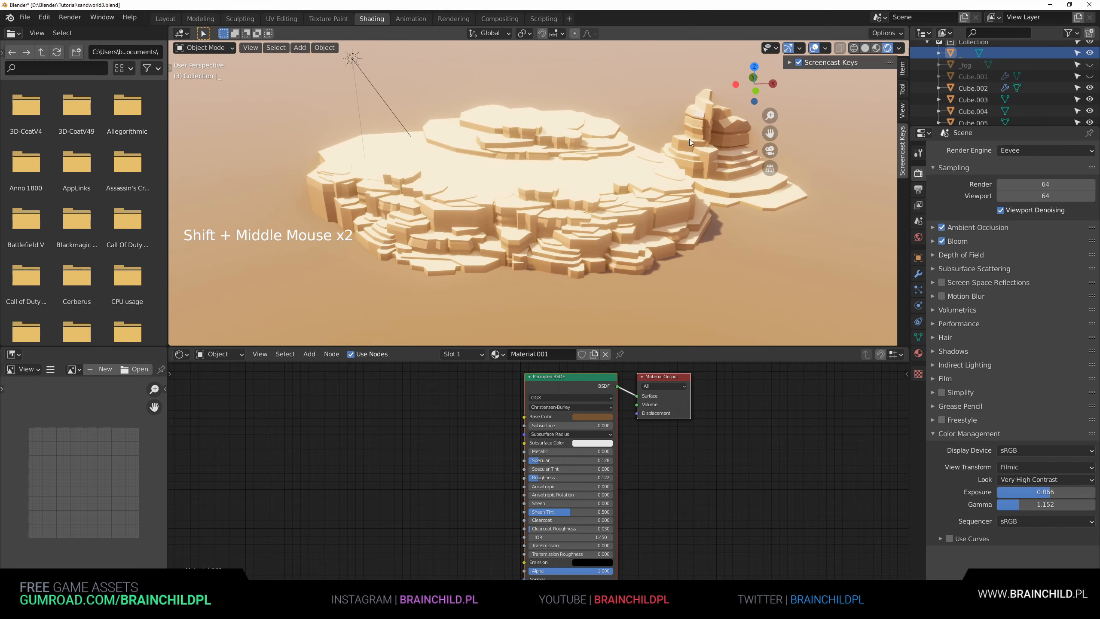
Duplicate both pillar pieces and place the copies at the opposite end of the main rock formation.
click(713, 152)
key(g)
shift+click(730, 130)
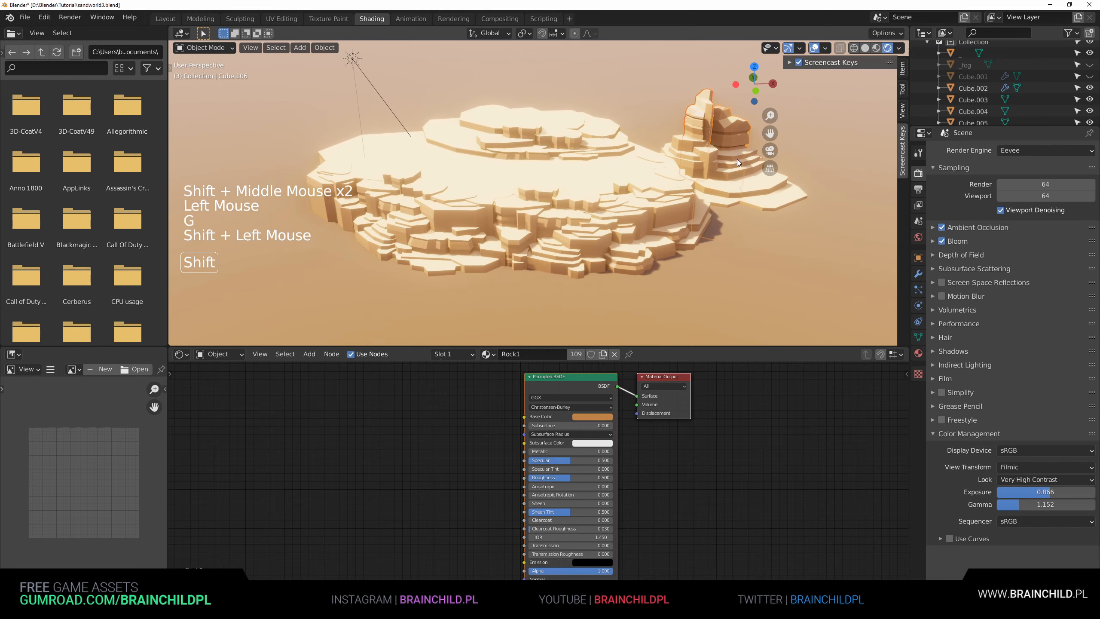
key(shift+d)
click(369, 115)
shift+middle_drag(394, 120, 379, 139)
key(g)
click(349, 163)
Try to join the two copied pillar pieces into one object.
click(313, 166)
key(g)
shift+click(346, 136)
key(ctrl+j)
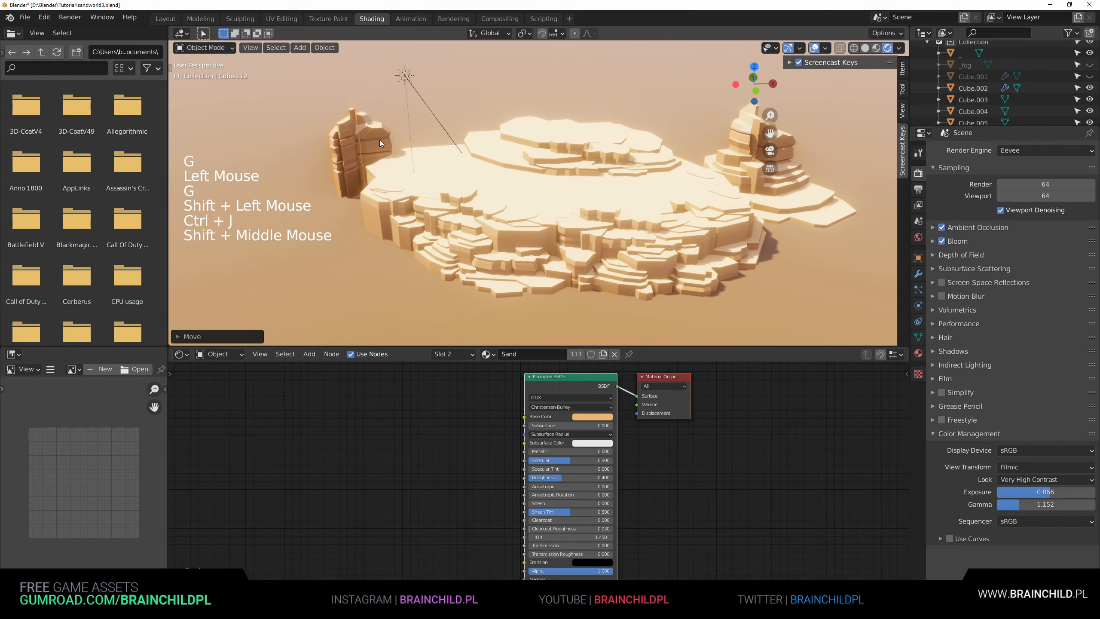
Select both copied pillar pieces and duplicate them along global X, farther away from the main formation.
click(371, 137)
click(358, 143)
shift+middle_drag(407, 172, 421, 170)
shift+click(400, 141)
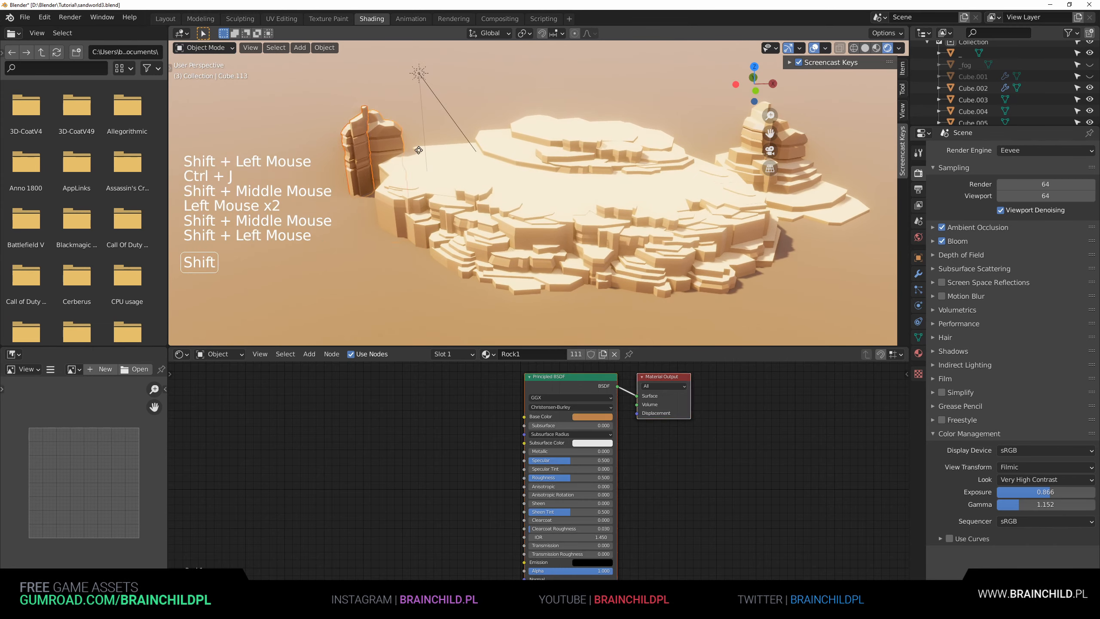
key(shift+d)
key(g)
key(x)
click(329, 147)
key(g)
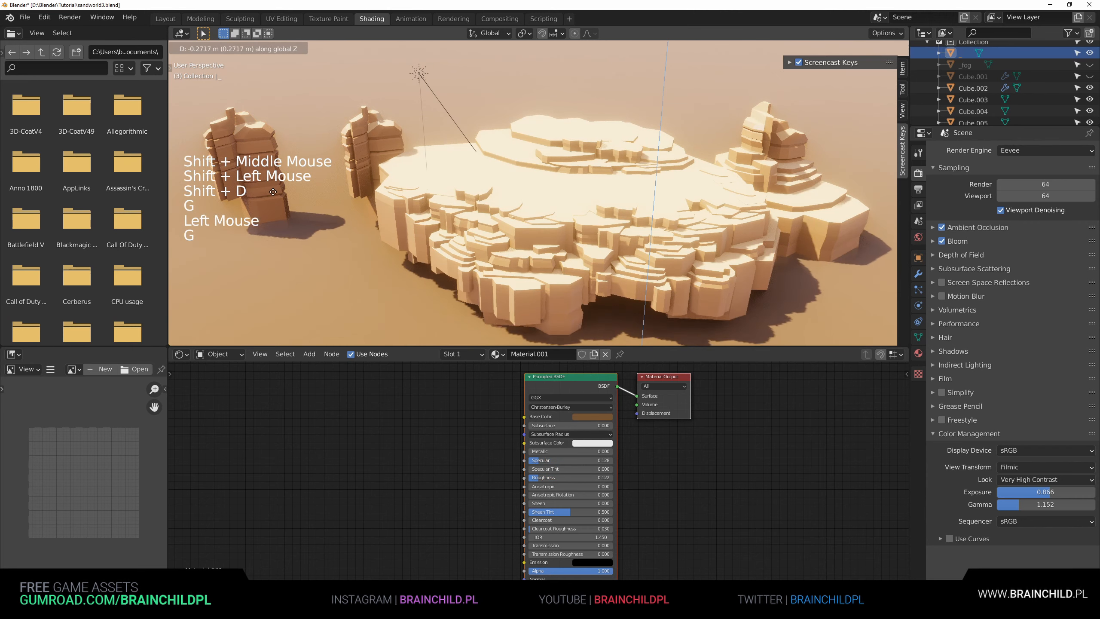
Lower the rounded piece of the outermost pillar copy and join it with the tall piece.
click(274, 139)
key(g)
shift+click(219, 142)
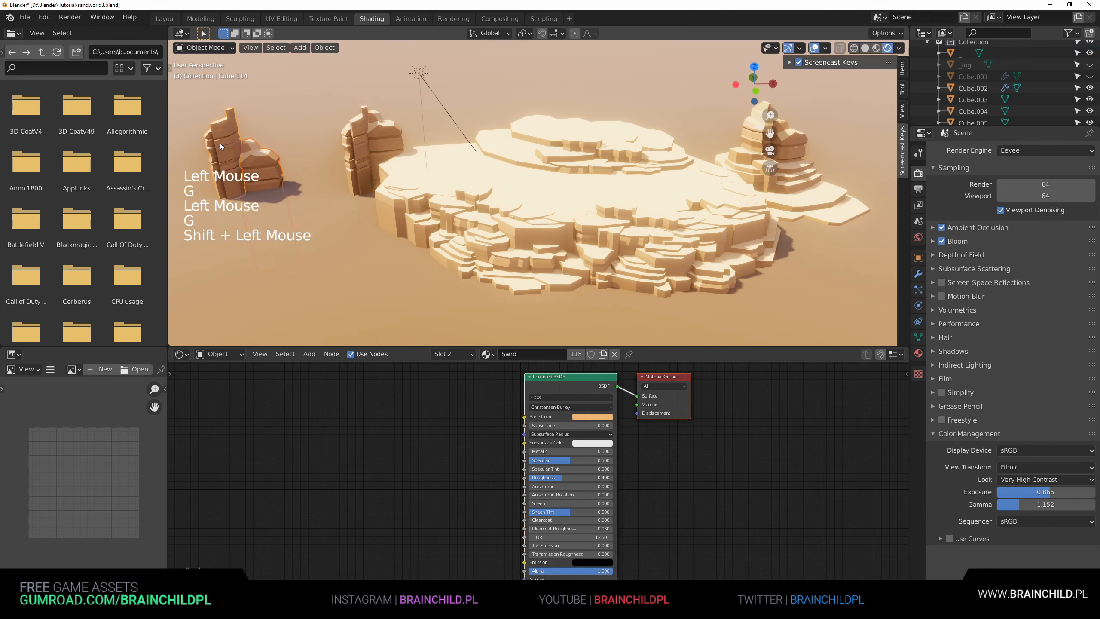
key(ctrl+j)
Join the two pieces of the pillar copy standing against the main formation into one object.
shift+middle_drag(297, 161, 318, 167)
click(397, 151)
shift+click(378, 170)
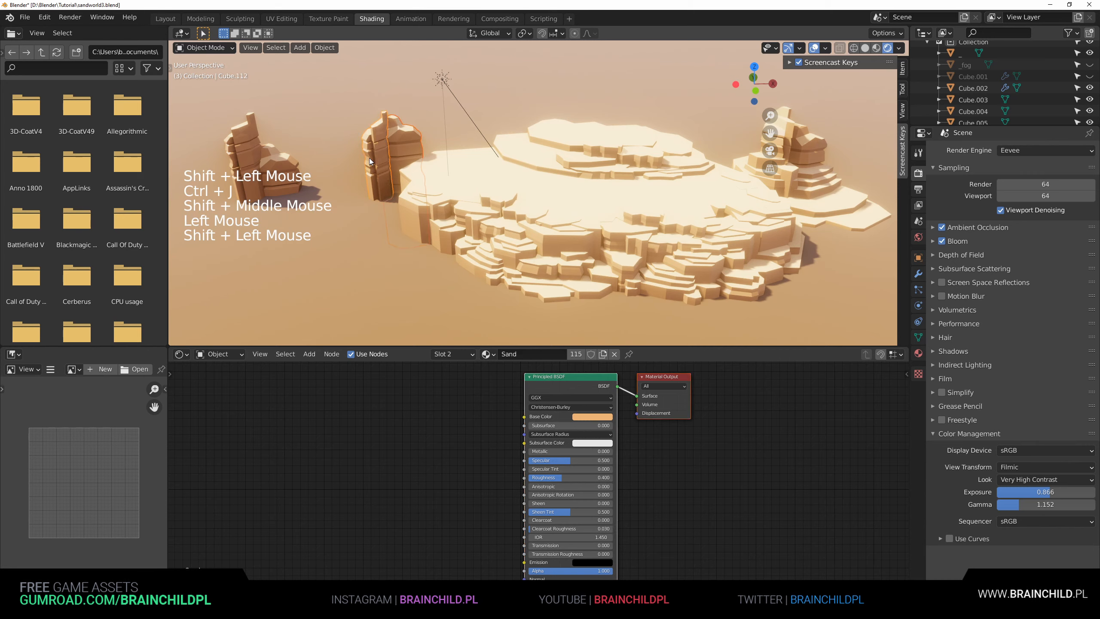
key(ctrl+j)
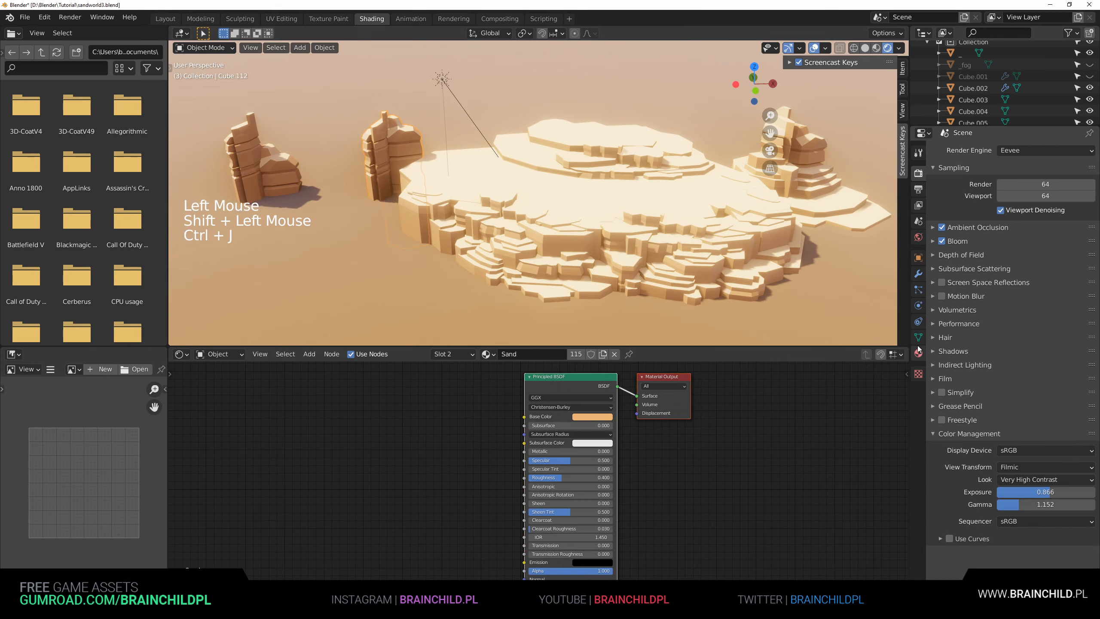
Open the Remesh settings in the joined pillar's object data properties.
click(918, 290)
click(918, 276)
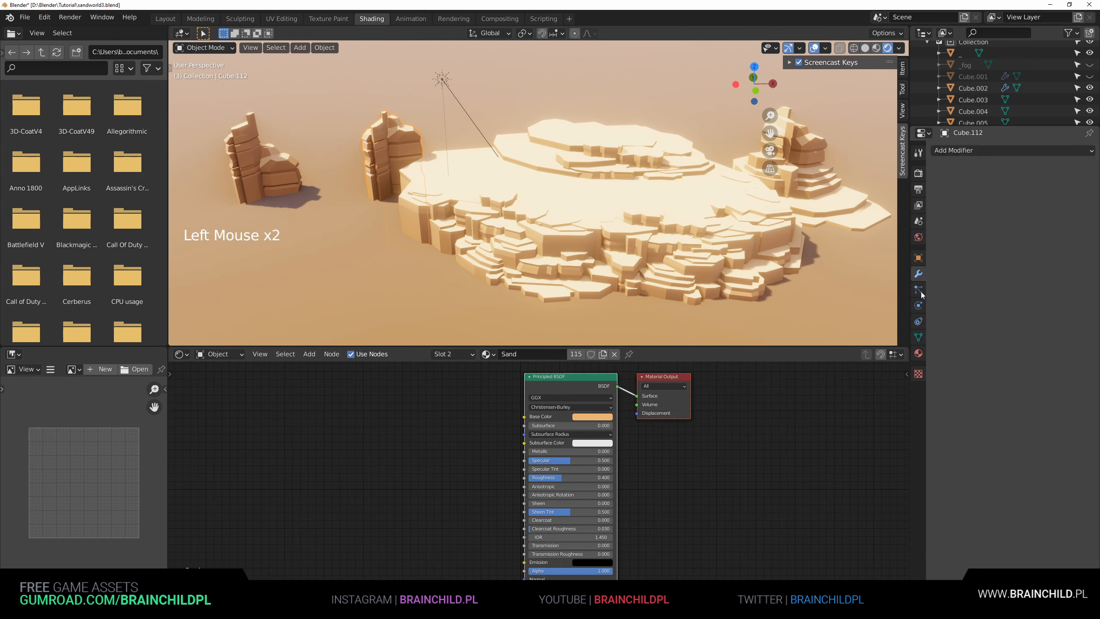
click(918, 305)
click(919, 337)
click(953, 372)
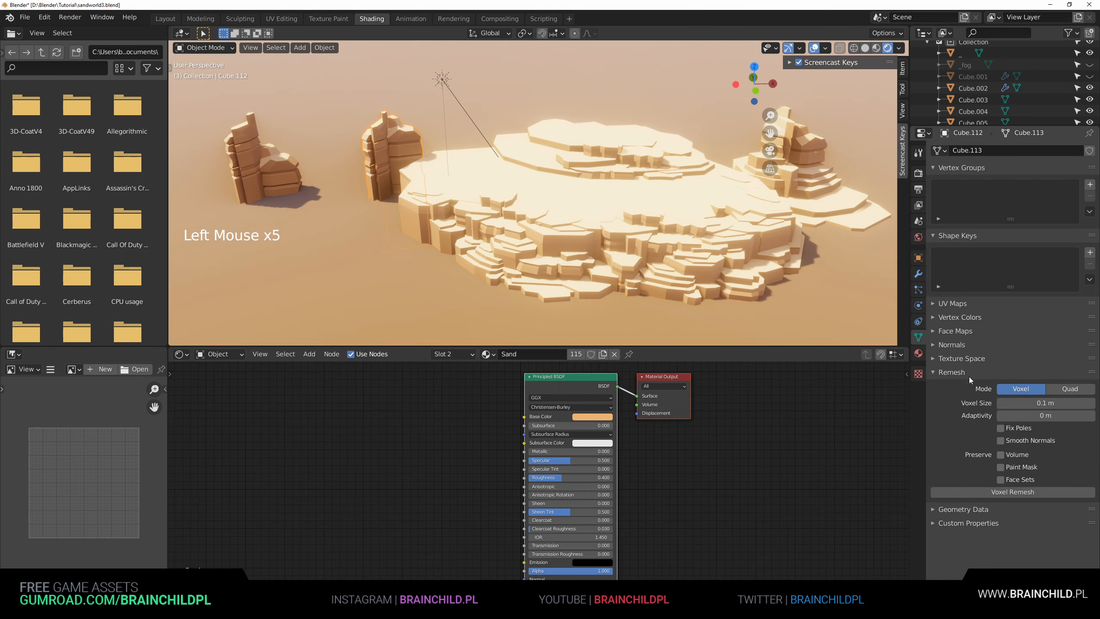
Try voxel remeshing the joined pillar at voxel sizes of 0.1 m and 0.069 m, undoing each result.
click(1001, 492)
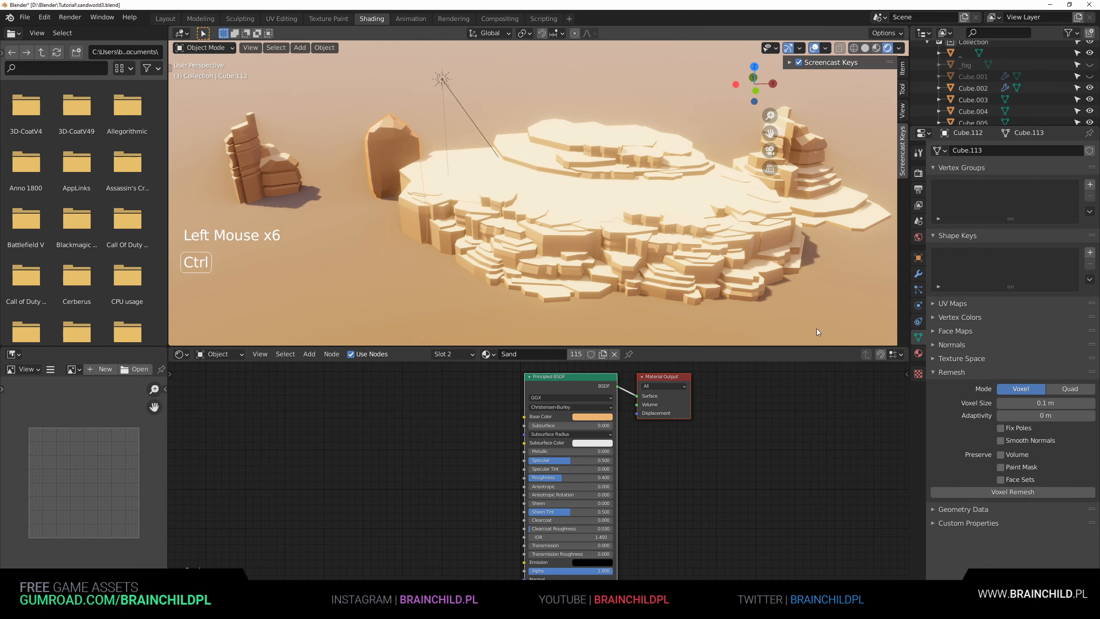
key(ctrl+z)
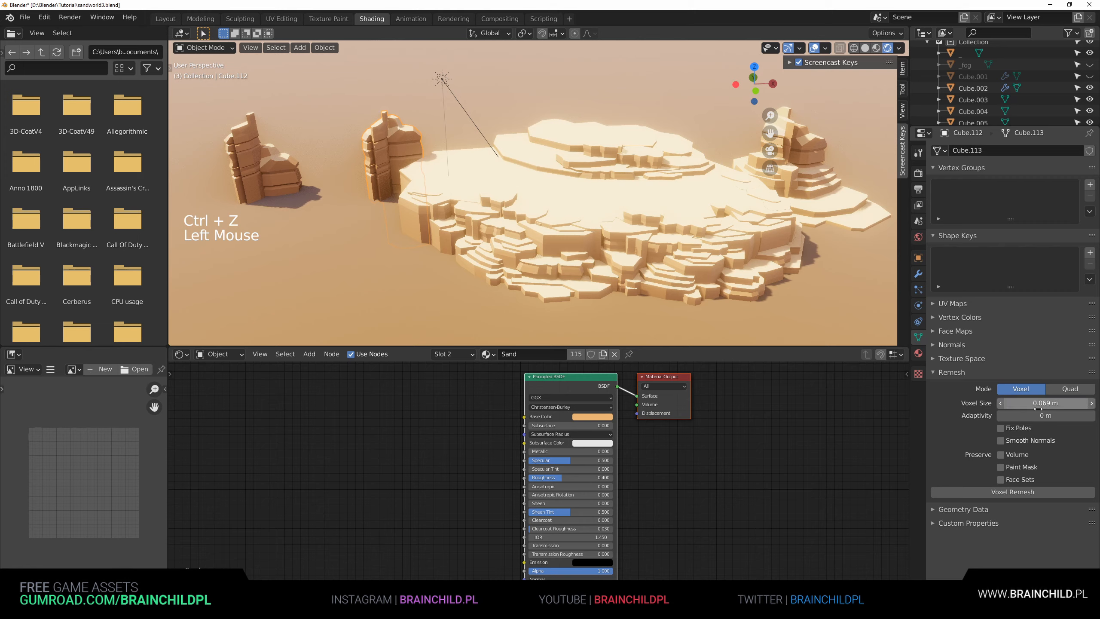
click(1022, 493)
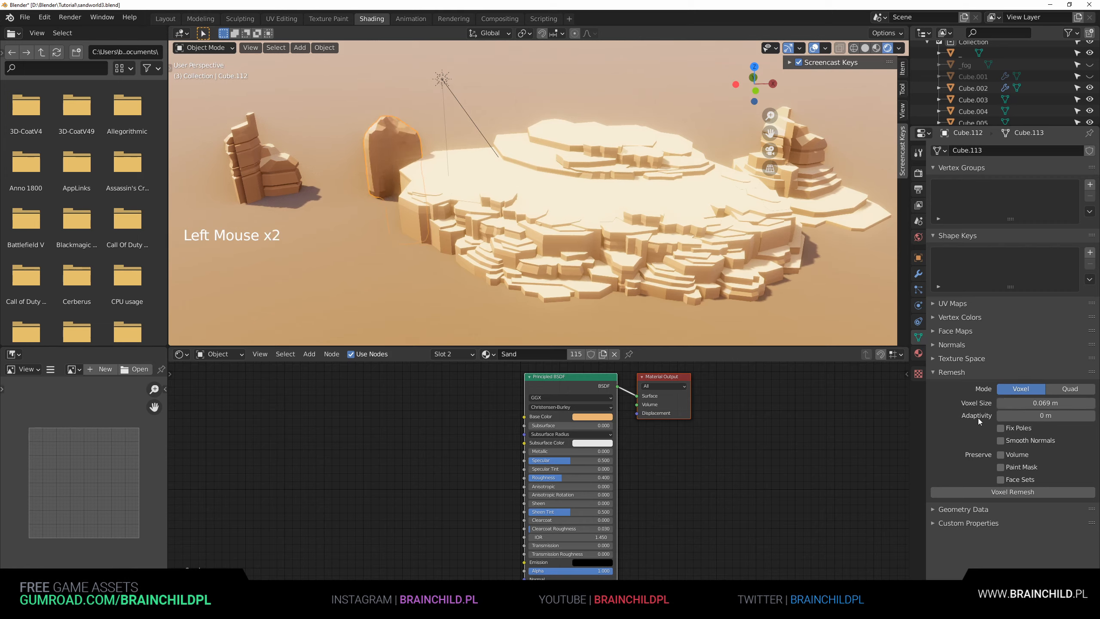
key(ctrl+z)
key(ctrl+z)
Voxel-remesh the joined pillar at a voxel size of 0.028 m and rotate it about the Z axis.
click(1024, 495)
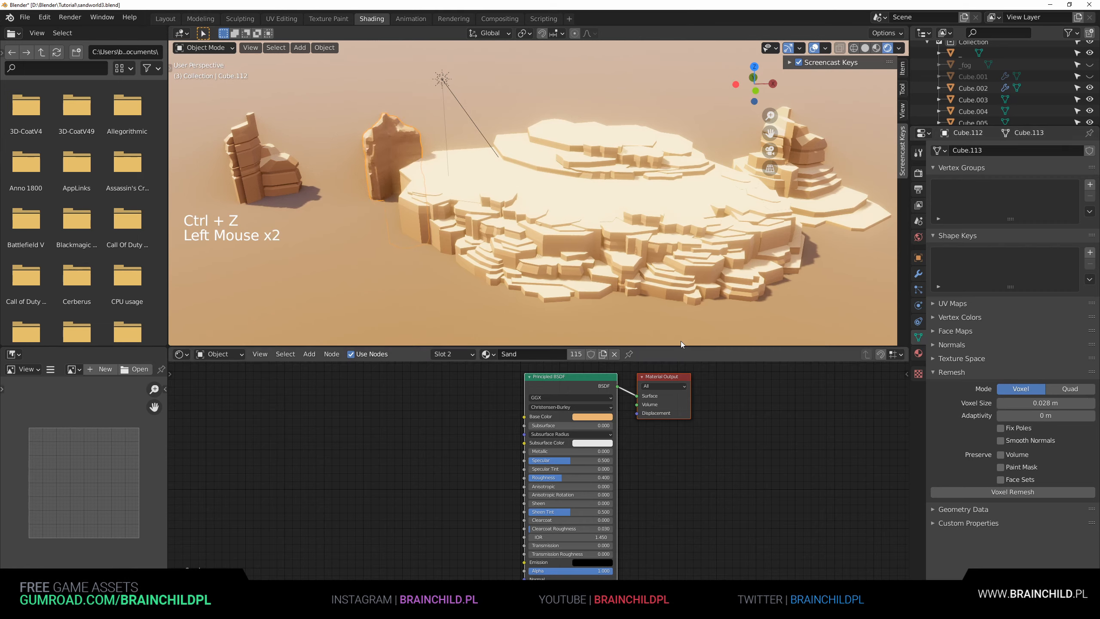
key(r)
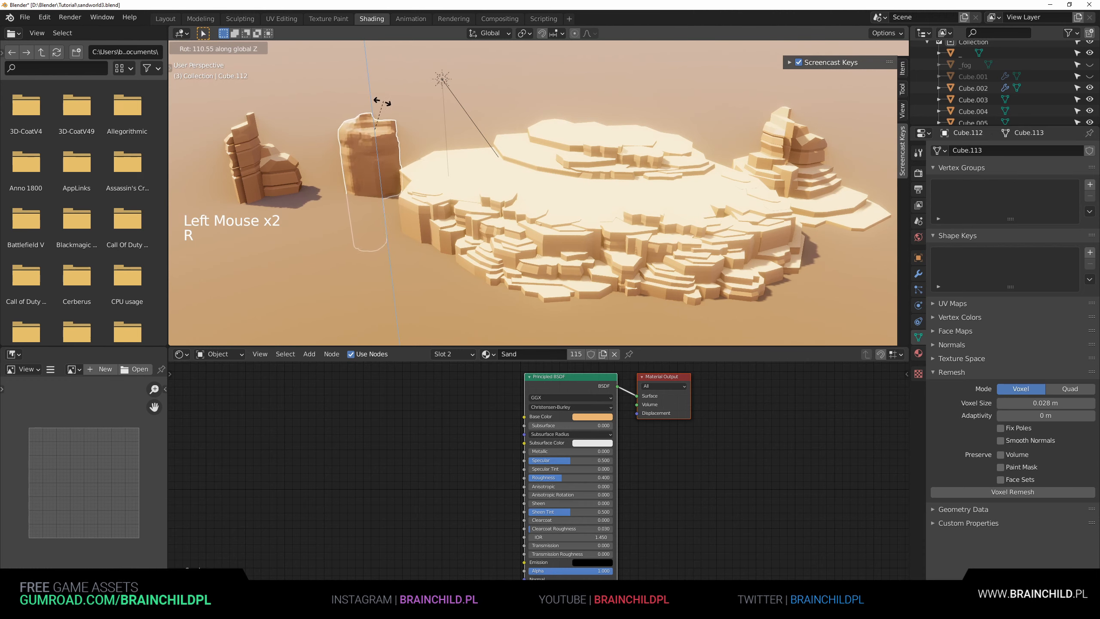
click(387, 103)
Add a Decimate modifier with ratio 0.1005 to the pillar and move it across to the stepped-base pillar beyond the main formation.
click(918, 273)
click(948, 151)
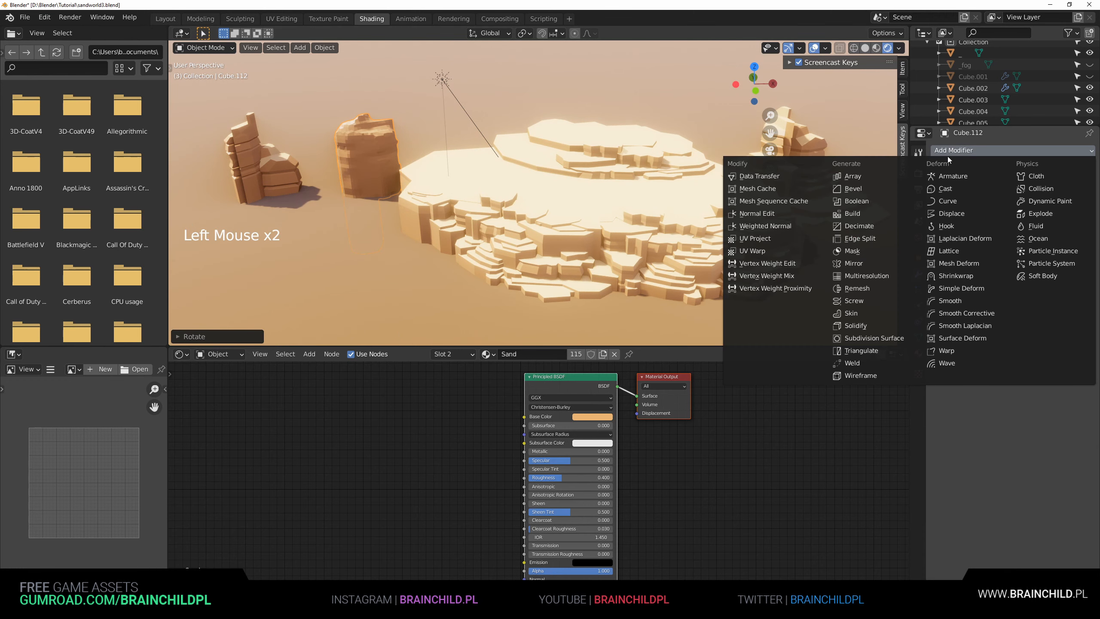
click(873, 225)
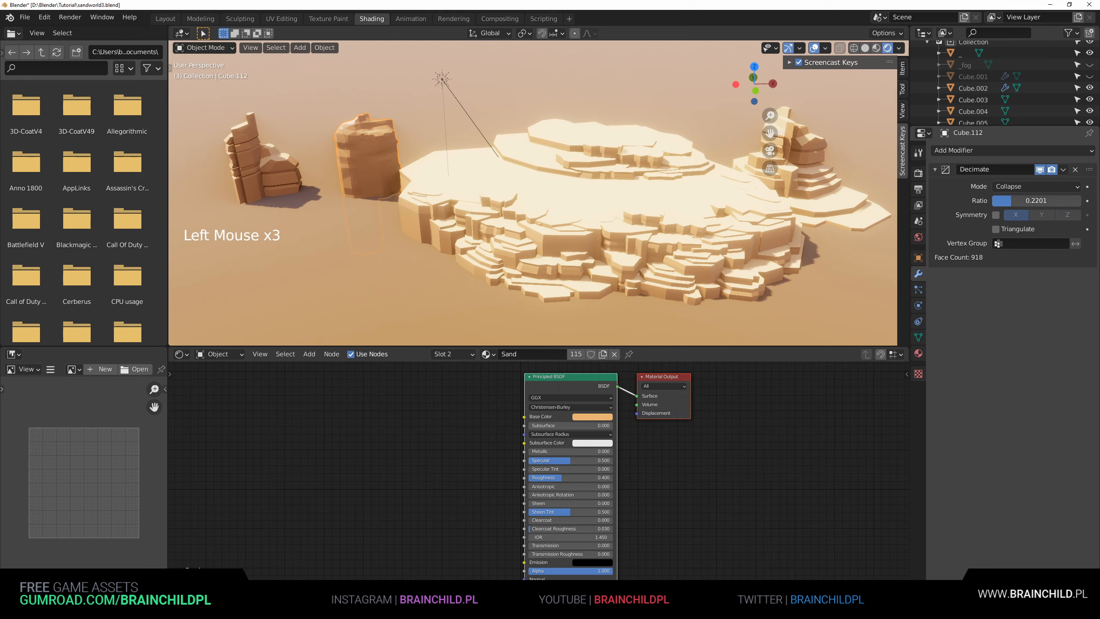
drag(1011, 200, 1001, 201)
key(g)
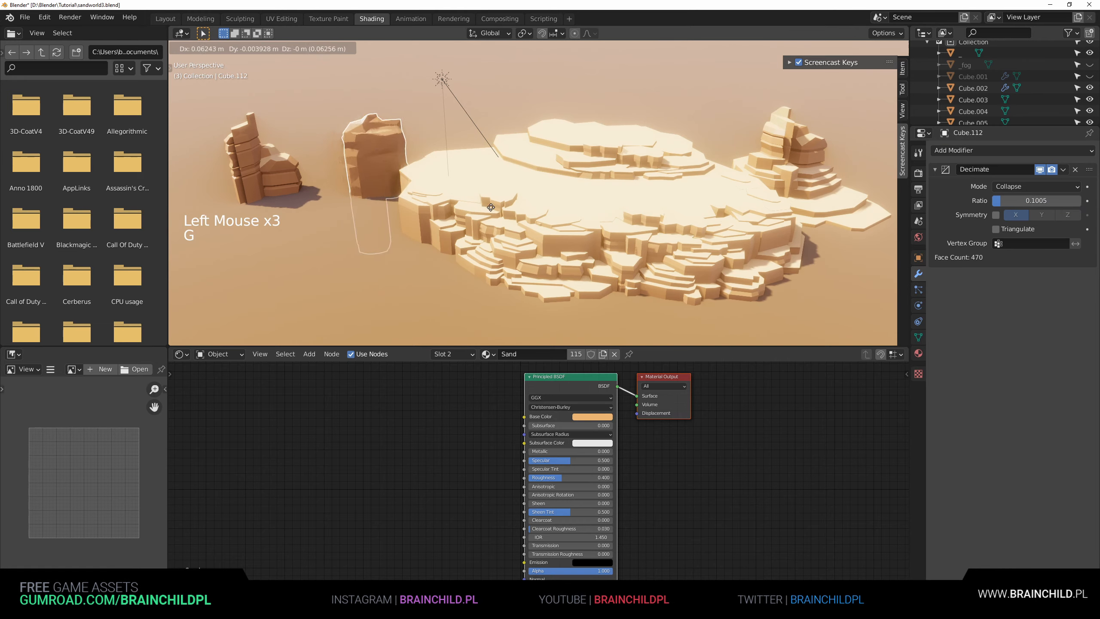
click(197, 213)
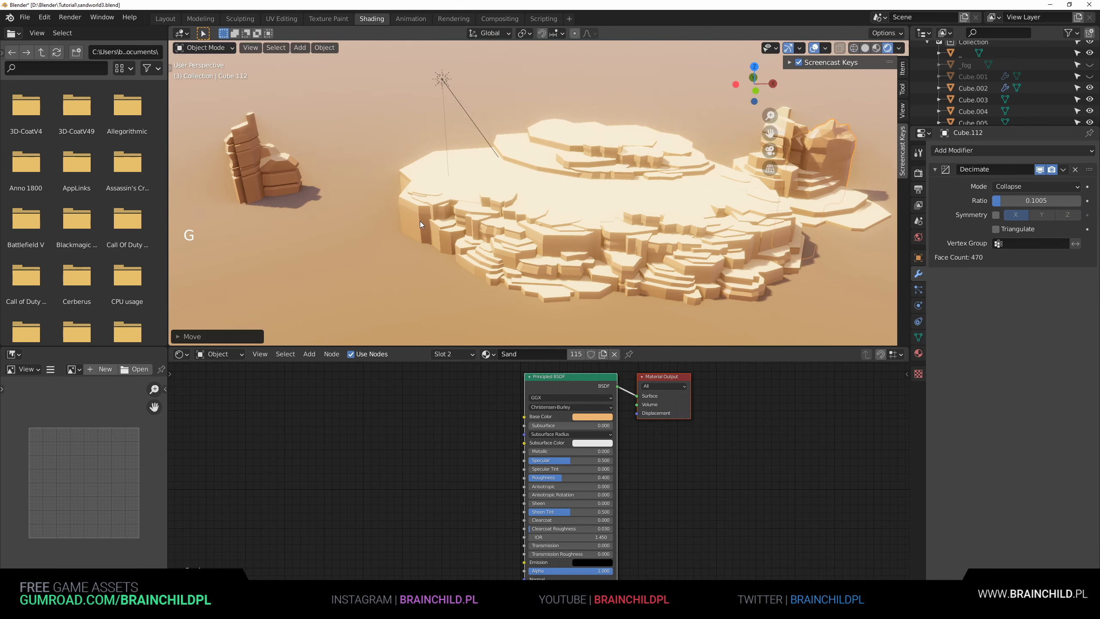
Flatten the decimated pillar's jagged top by scaling its uppermost vertices down along Z.
shift+middle_drag(599, 97, 375, 97)
scroll(623, 144, up, 1)
key(Tab)
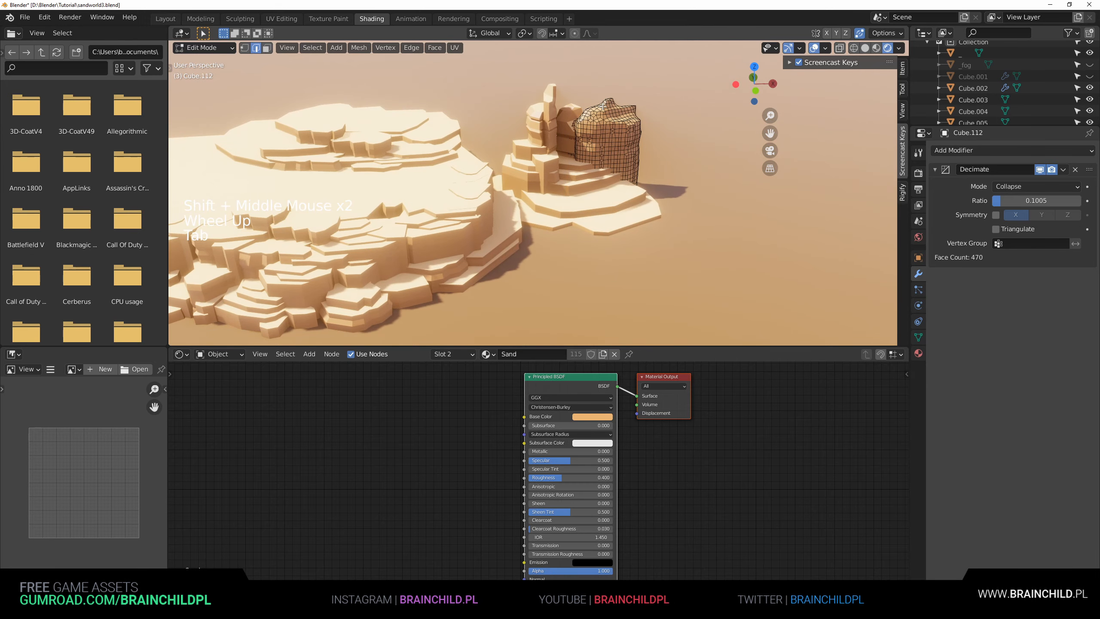
click(622, 144)
middle_drag(614, 109, 610, 91)
key(z)
key(b)
drag(565, 81, 658, 115)
key(s)
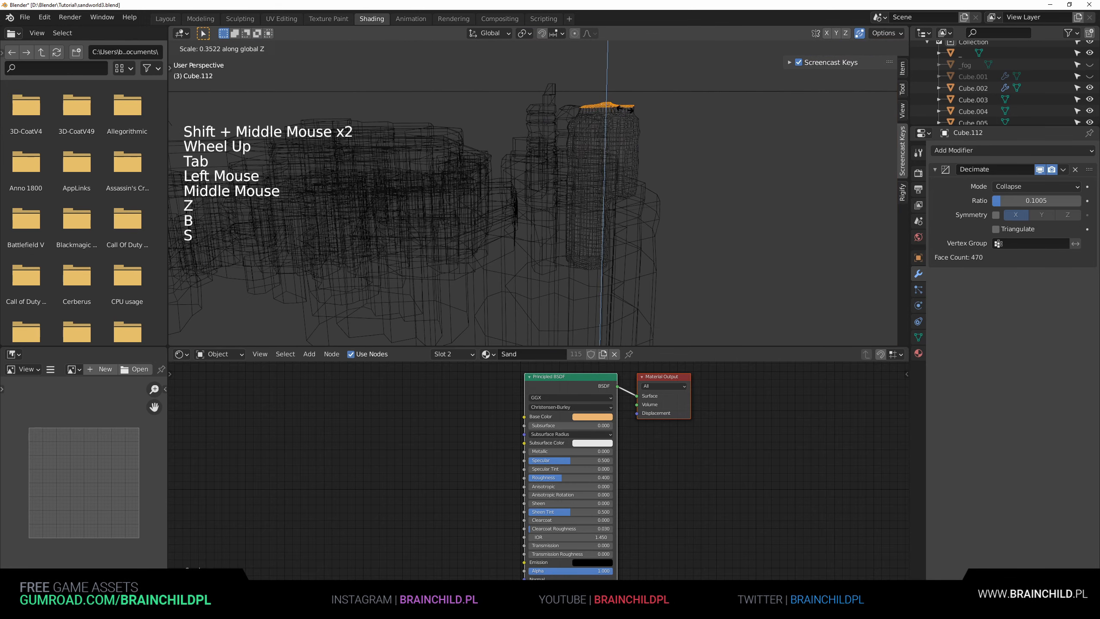
key(z)
click(712, 112)
key(Tab)
mouse_move(623, 152)
middle_down()
mouse_move(620, 170)
mouse_move(639, 174)
middle_up()
scroll(620, 170, down, 1)
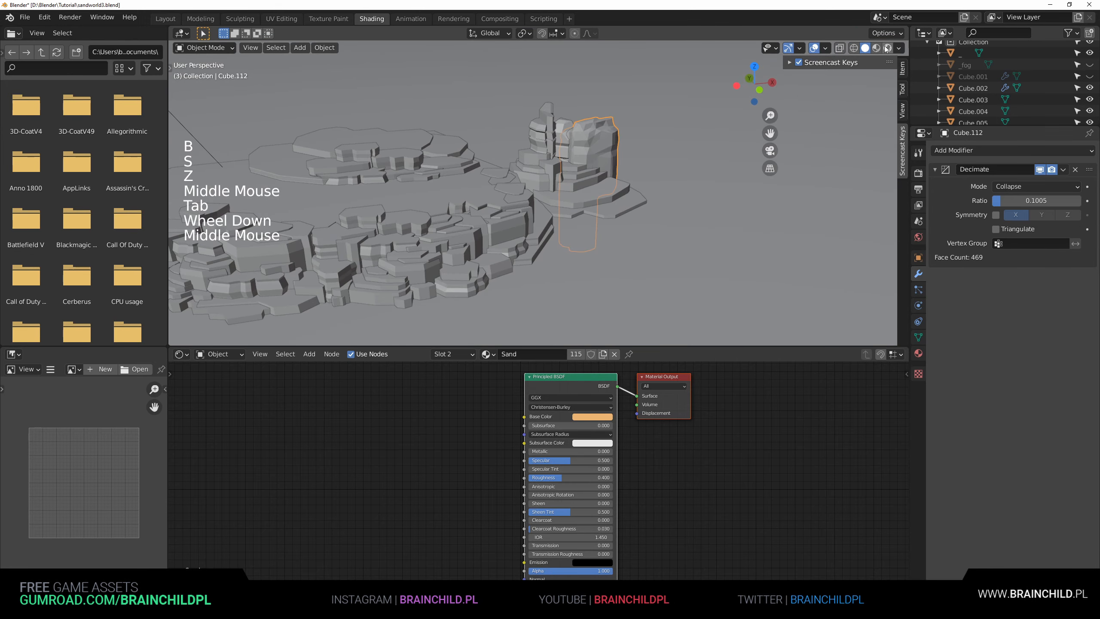
Restore the rendered view and shift the pillar along X and downward until it nests into the stepped-base pillar.
click(888, 48)
scroll(598, 165, down, 1)
key(g)
key(x)
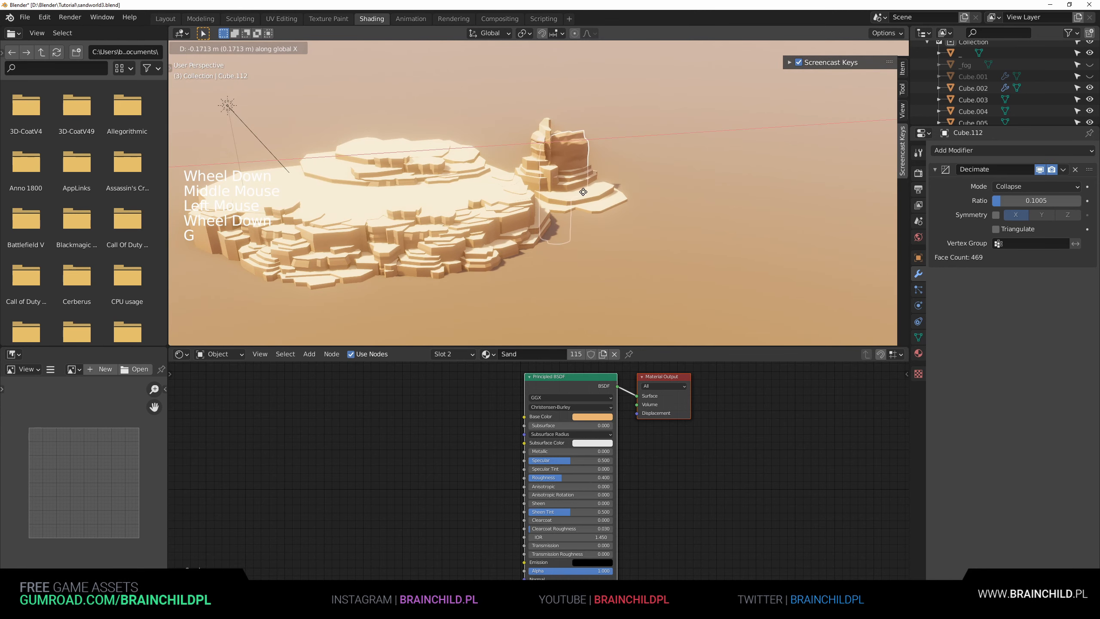
click(579, 190)
key(g)
key(z)
click(576, 212)
key(g)
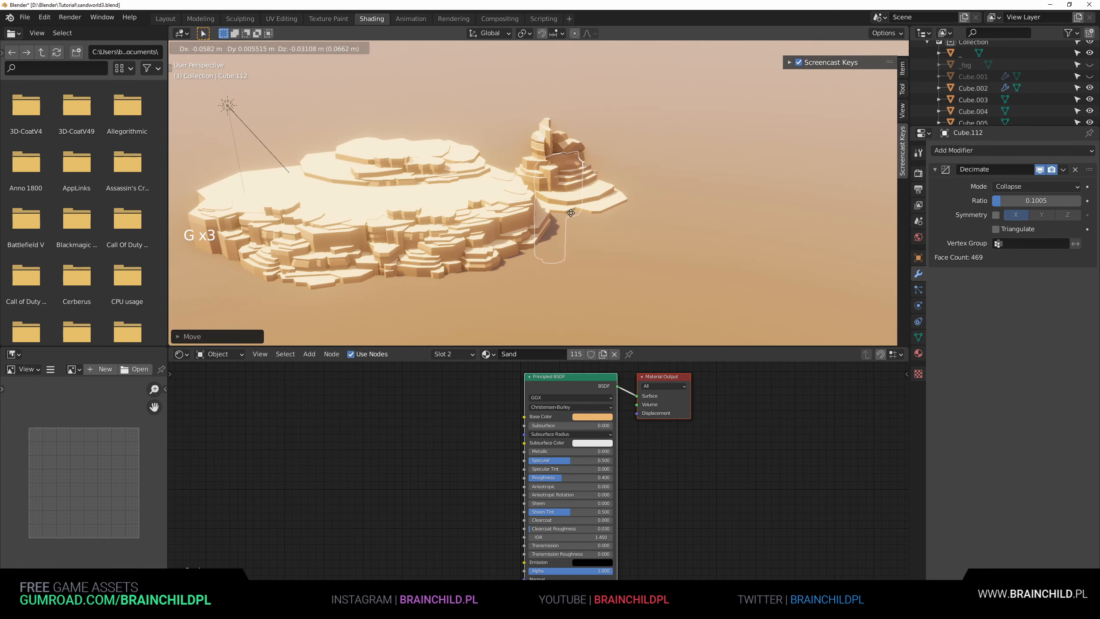
click(564, 216)
Duplicate the decimated pillar and place the copy low in the open sand in front of the main formation.
scroll(543, 213, down, 2)
shift+middle_drag(544, 213, 579, 190)
key(shift+d)
key(g)
key(x)
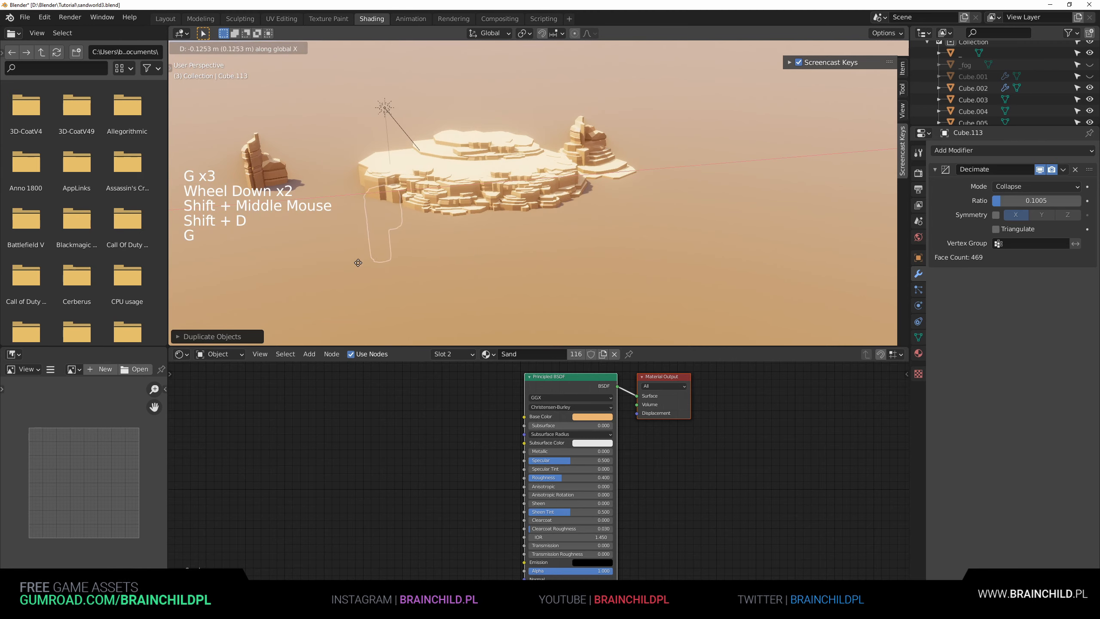
click(317, 265)
key(g)
key(y)
key(z)
click(356, 279)
Reposition the pillar copy along Y, X and Z, keeping it in front of the main formation.
key(g)
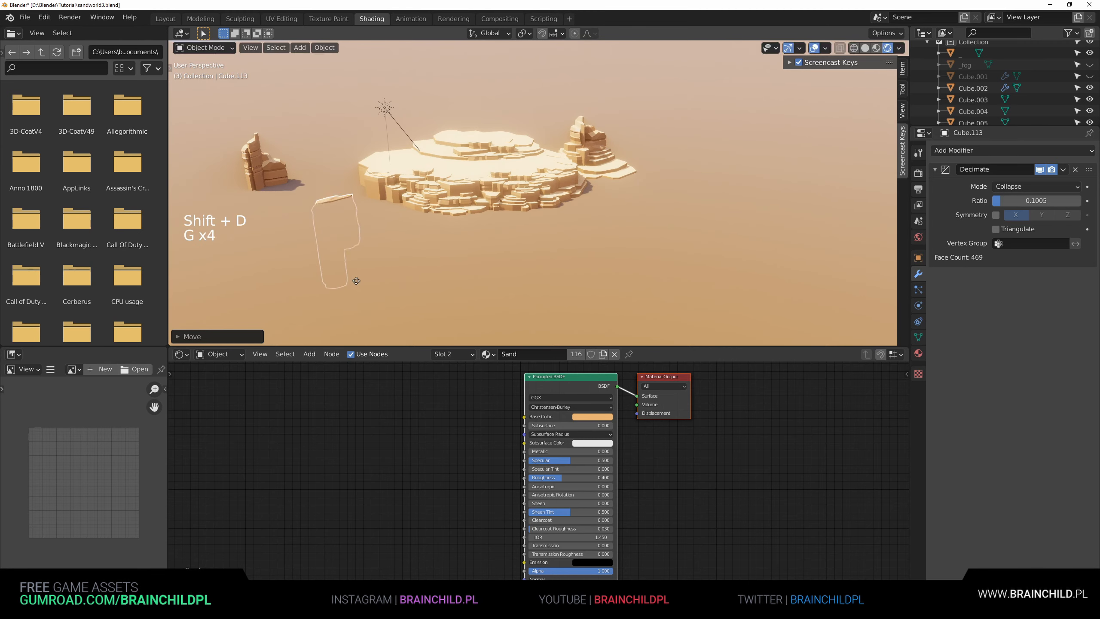
key(y)
click(386, 279)
key(g)
key(x)
click(450, 288)
key(g)
key(z)
click(443, 278)
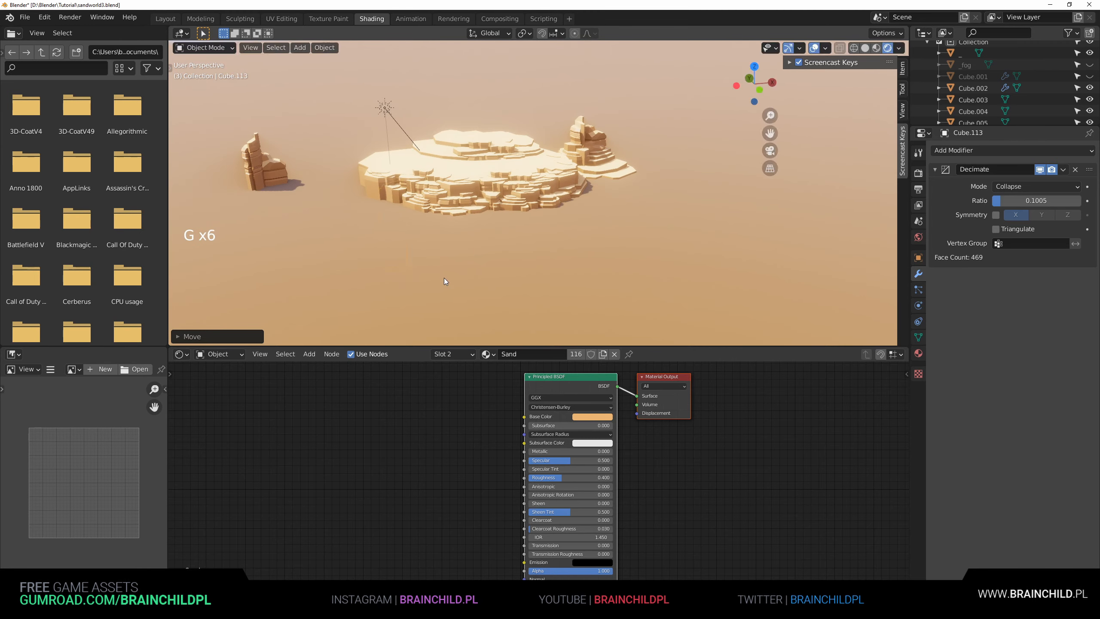
key(g)
key(y)
click(401, 304)
Rotate the copy about Z, scale it down and shift it along X to the main formation's near corner.
scroll(410, 294, up, 3)
shift+middle_drag(411, 294, 494, 261)
key(r)
key(z)
click(439, 260)
key(r)
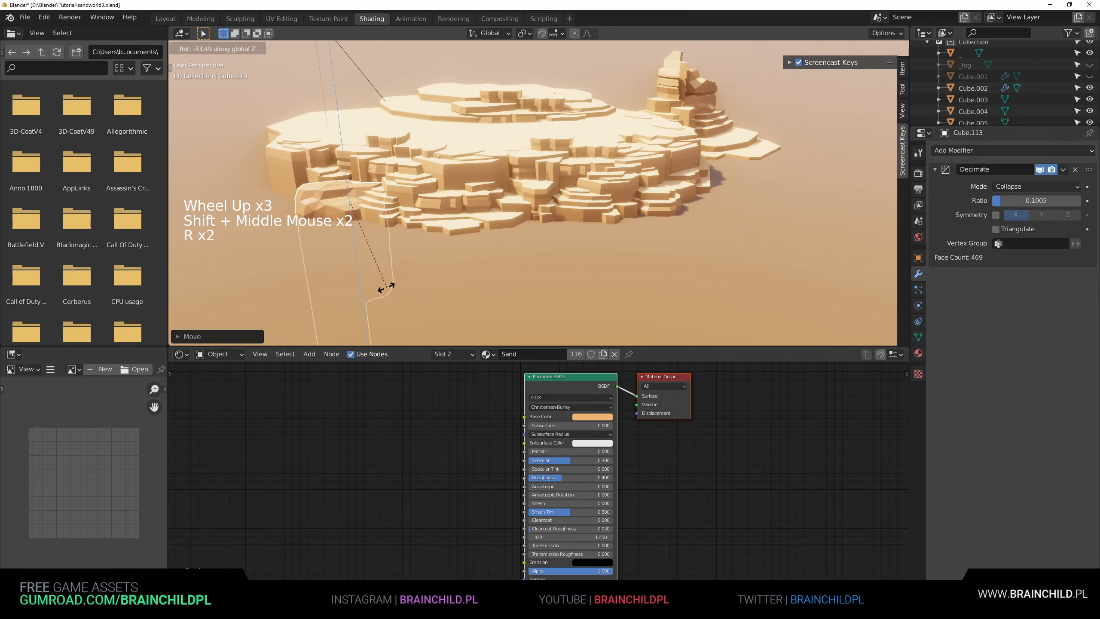
click(417, 287)
key(s)
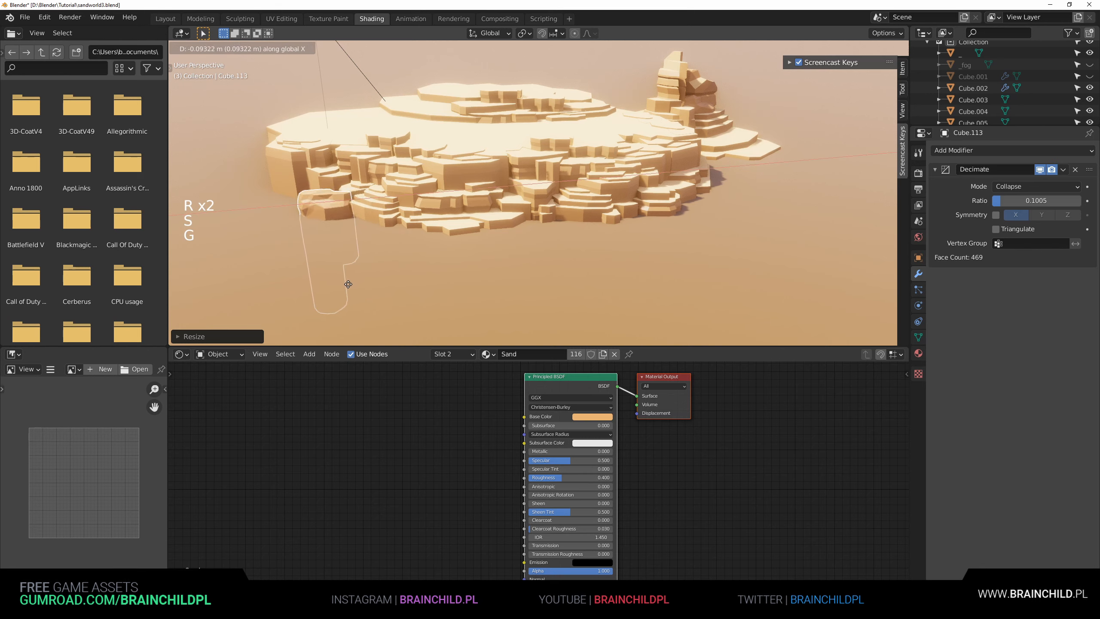
click(347, 284)
Lower the small copy and adjust it along Y so only its top protrudes beside the main formation's base.
key(g)
key(z)
click(351, 299)
key(g)
key(y)
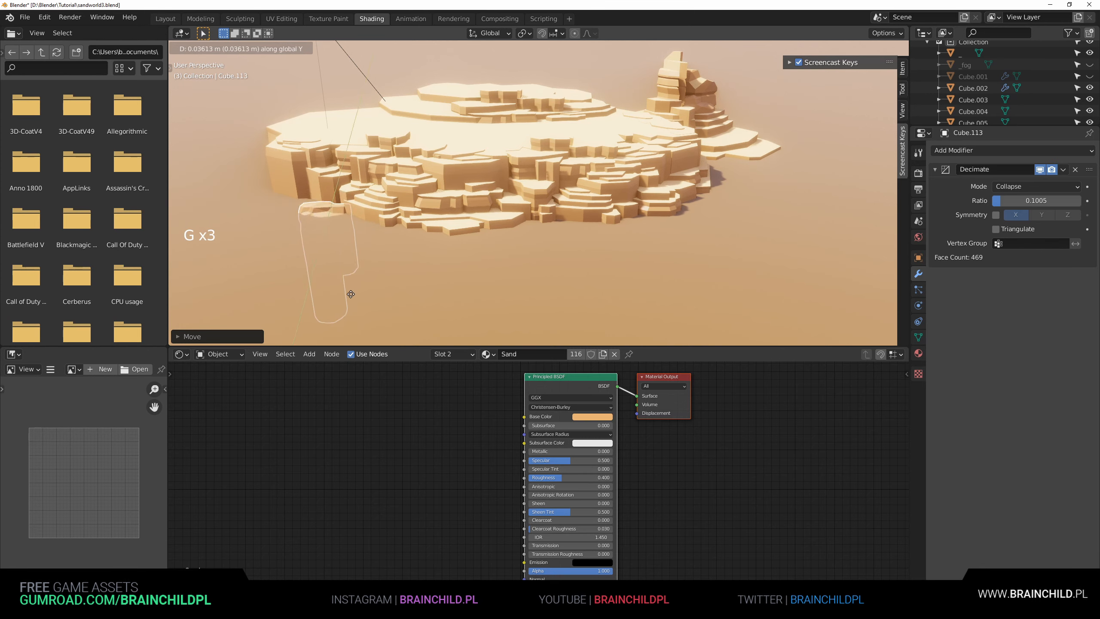
click(350, 294)
key(g)
click(350, 291)
key(g)
key(y)
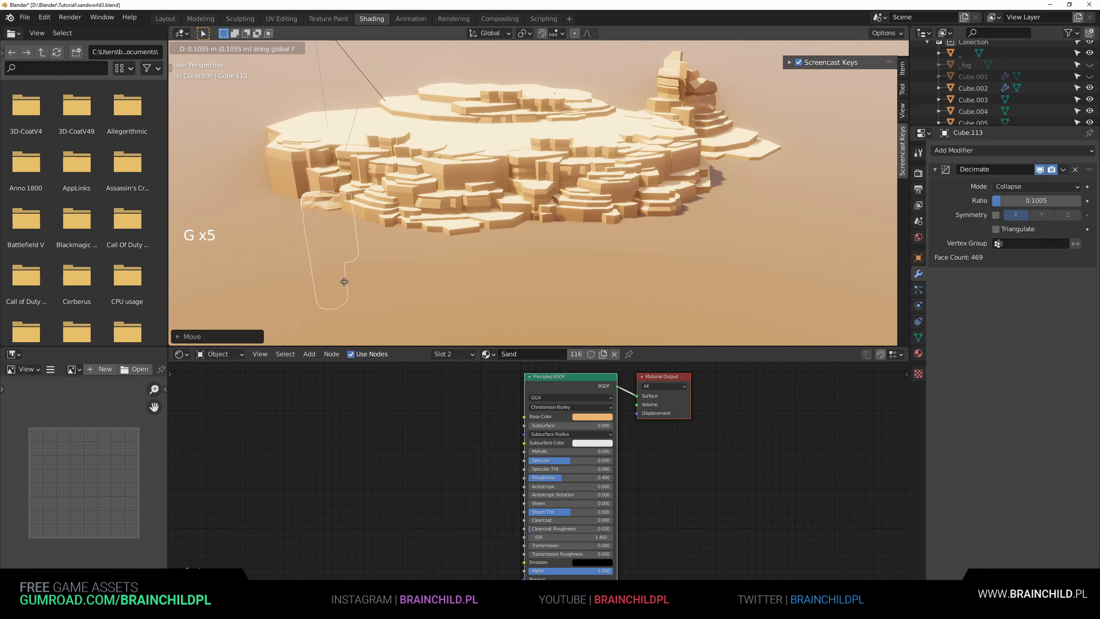
click(368, 275)
Resize the protruding copy, compress it along Z and nudge it into place at the formation's base.
key(s)
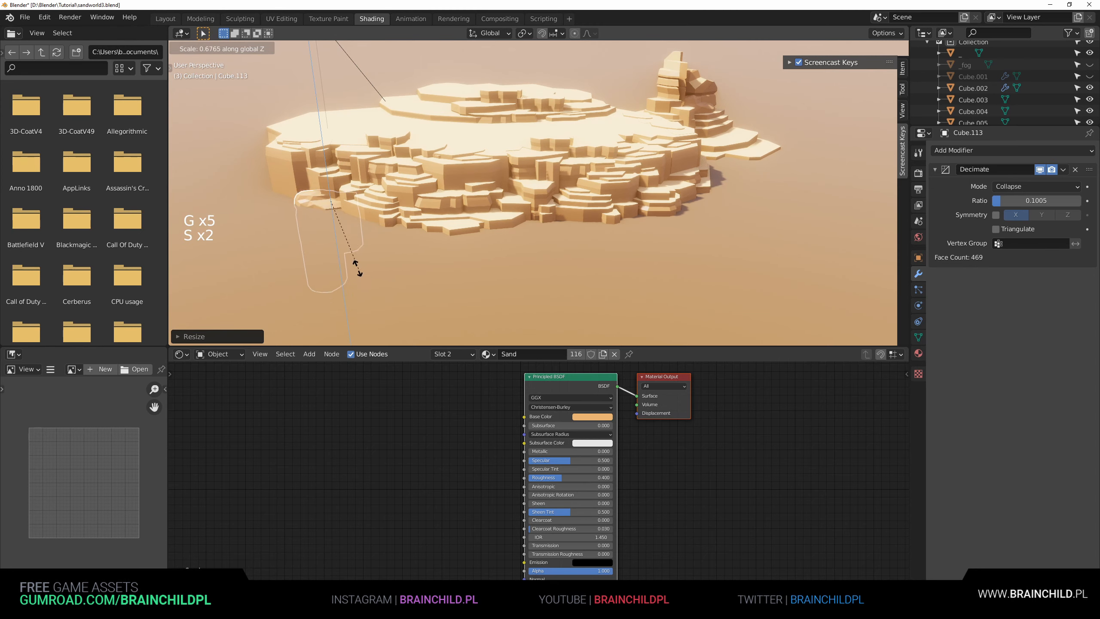
click(338, 244)
key(g)
click(338, 244)
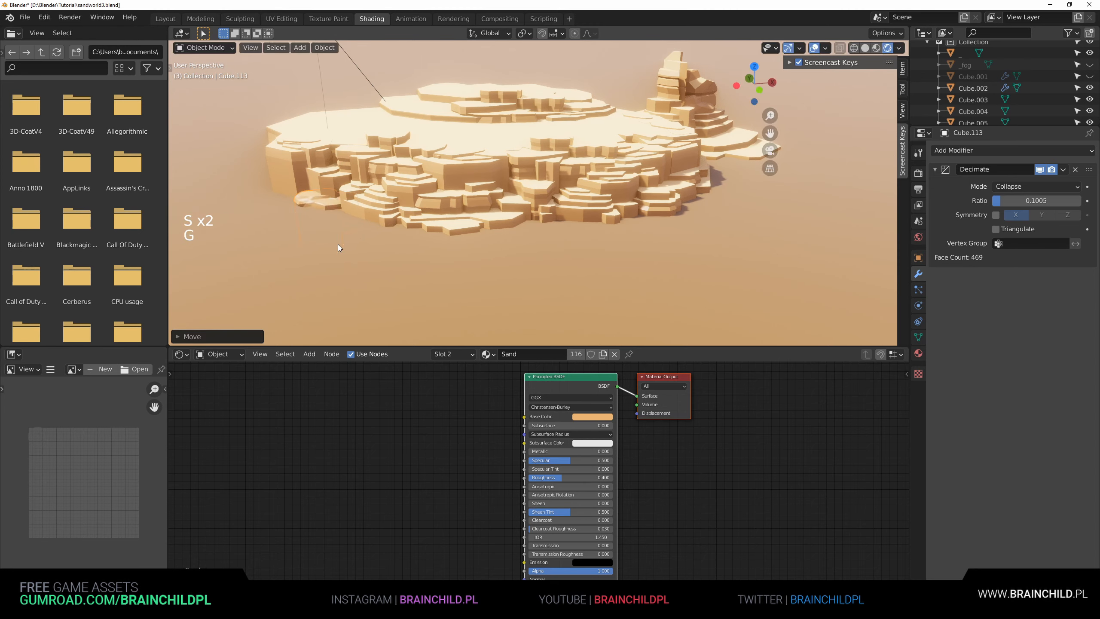
Rotate the small base rock and shift it along X to blend with the main formation's lower edge.
key(g)
key(y)
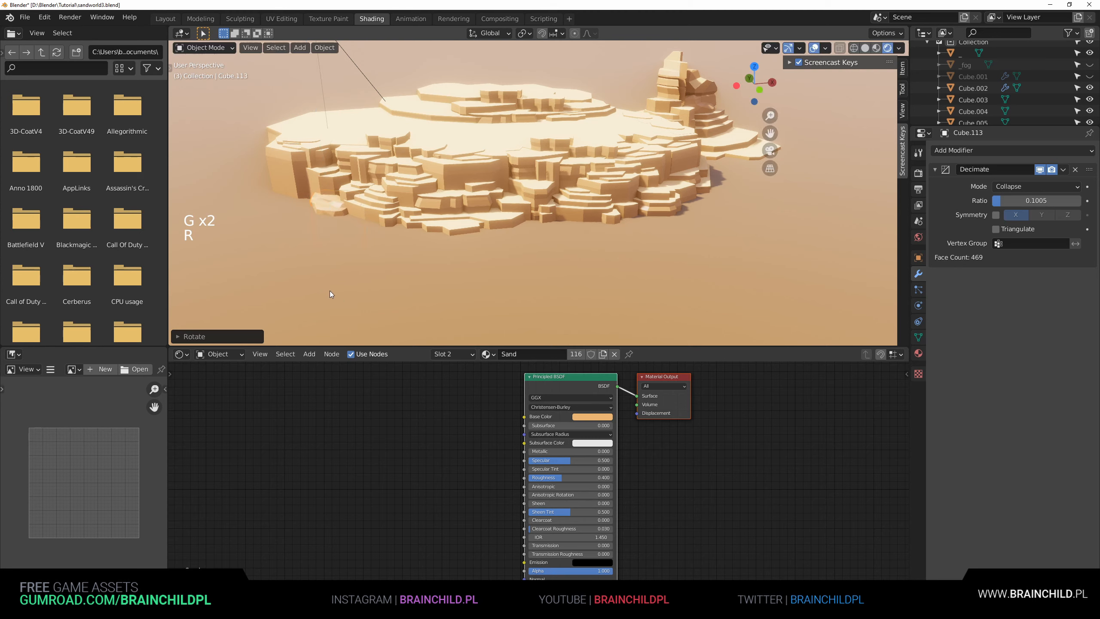
key(g)
key(g)
key(x)
click(306, 284)
Select the isolated pillar standing apart from the main formation and open its Remesh settings in the object data properties.
scroll(351, 249, down, 2)
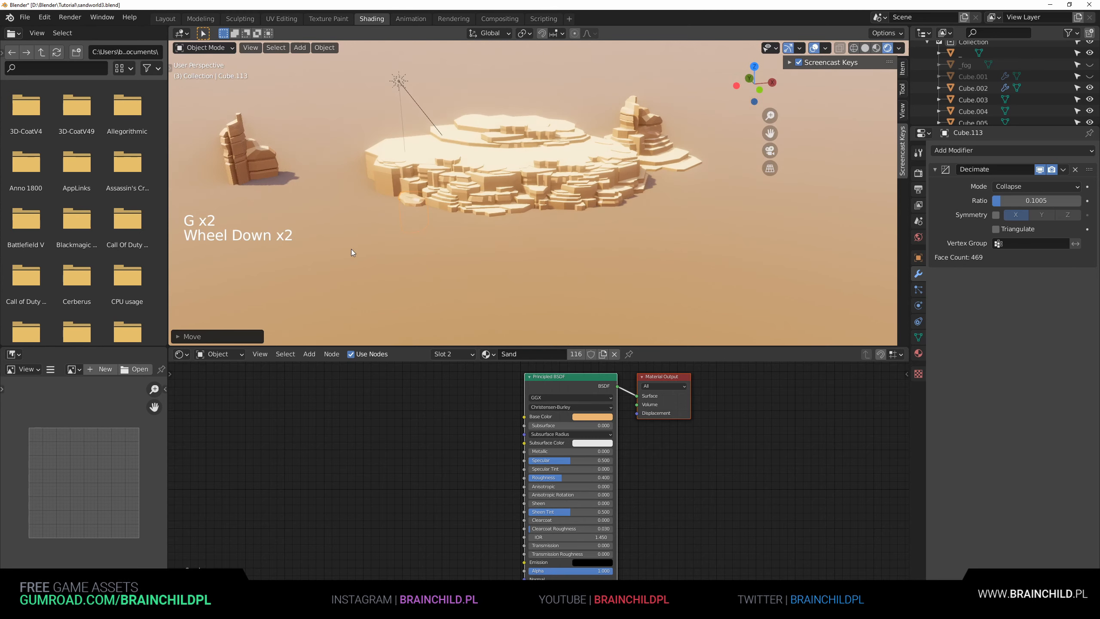
mouse_move(350, 249)
shift+middle_down()
mouse_move(389, 214)
mouse_move(352, 250)
shift+middle_up()
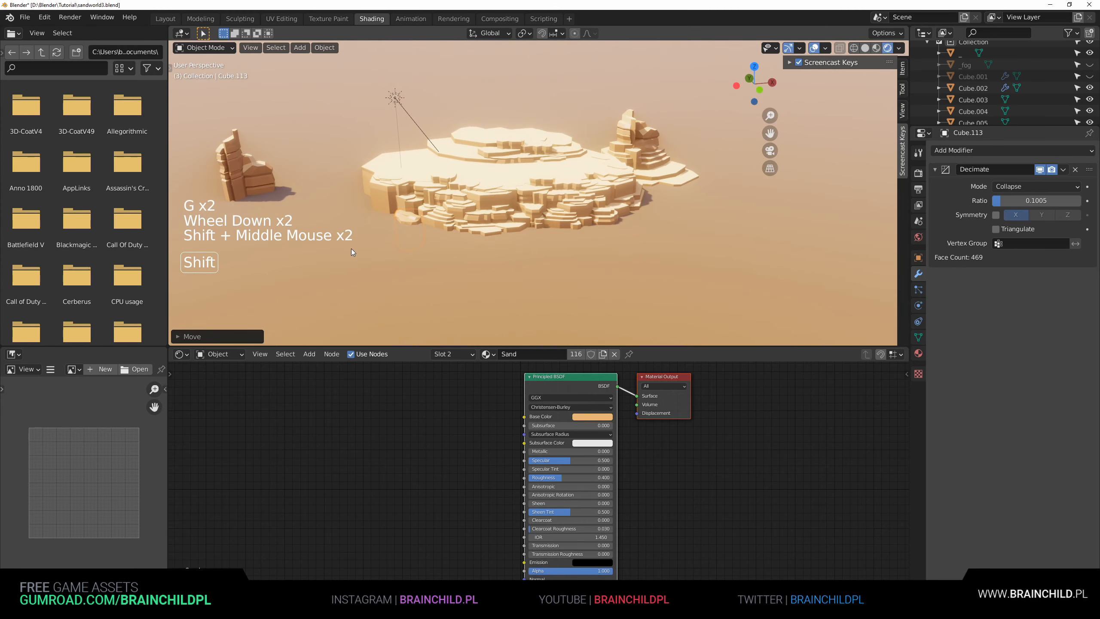
click(240, 187)
key(g)
right_click(299, 193)
shift+middle_drag(343, 203, 350, 216)
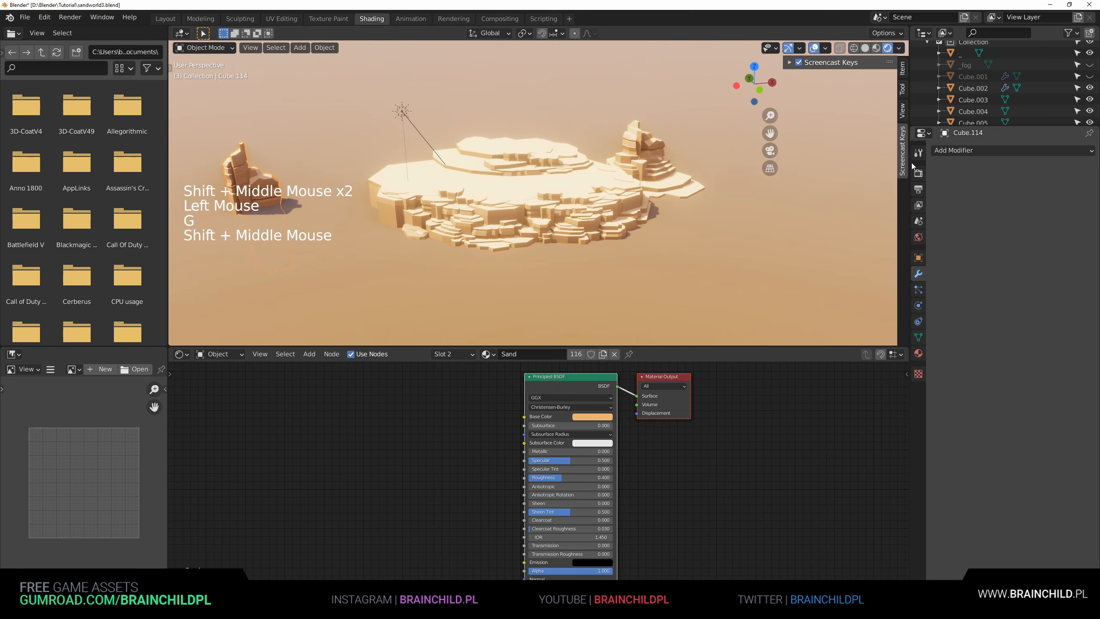
click(918, 336)
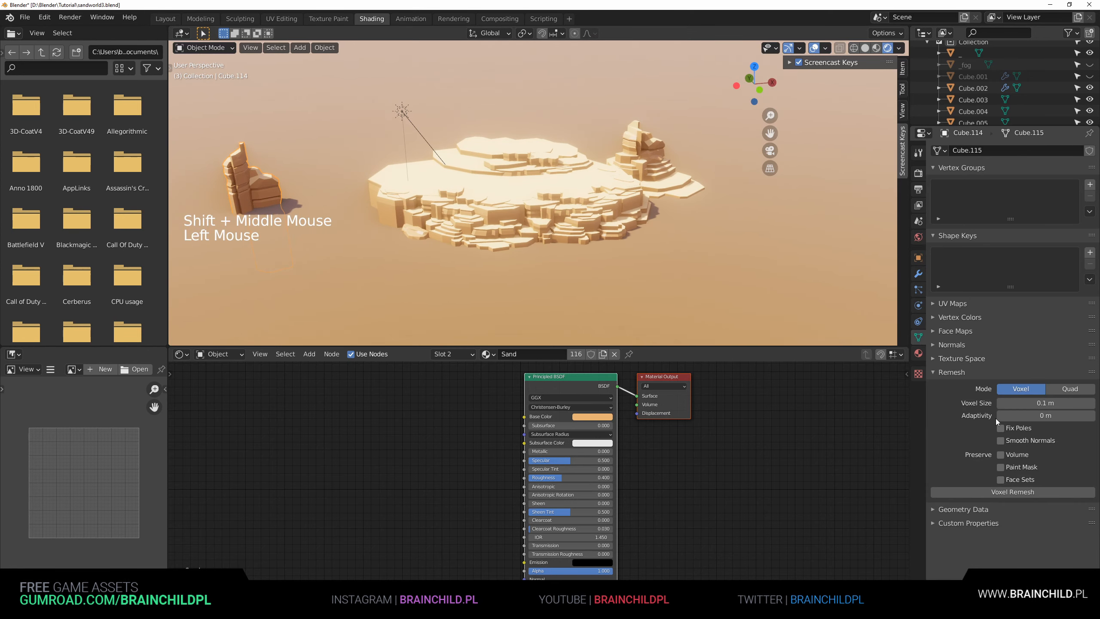
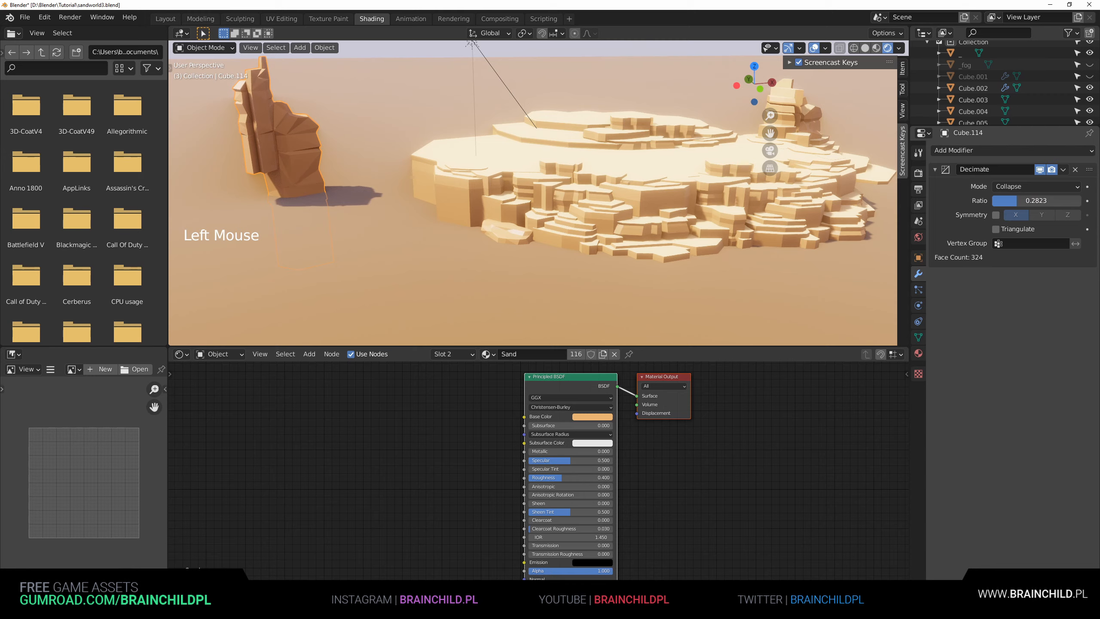
Move the isolated decimated pillar closer to the main formation and rotate it about Z.
key(g)
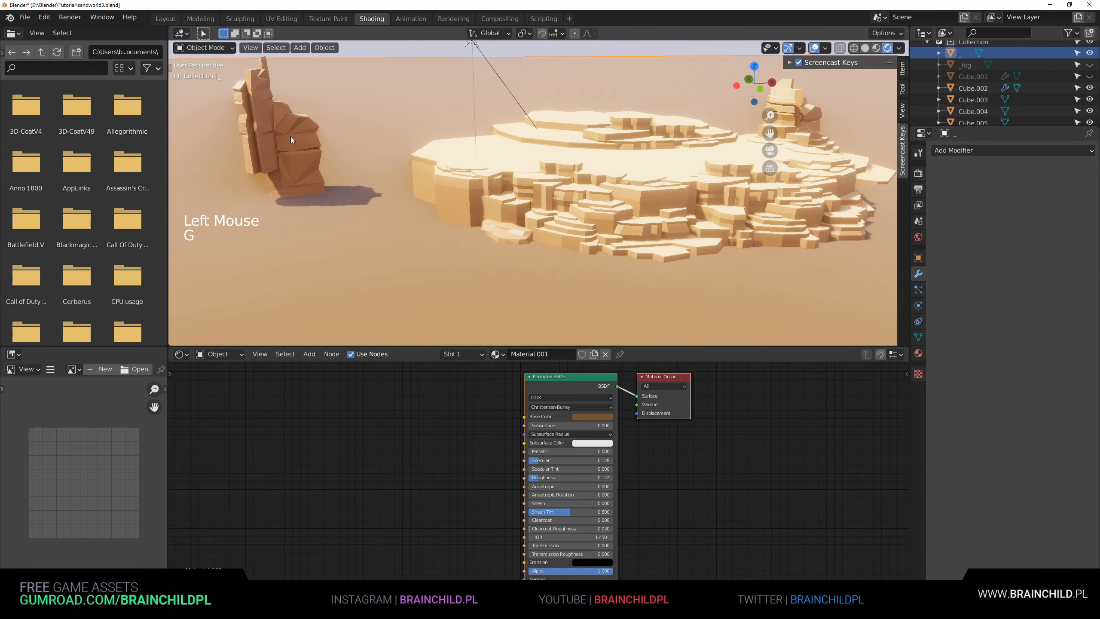
click(298, 138)
key(g)
key(r)
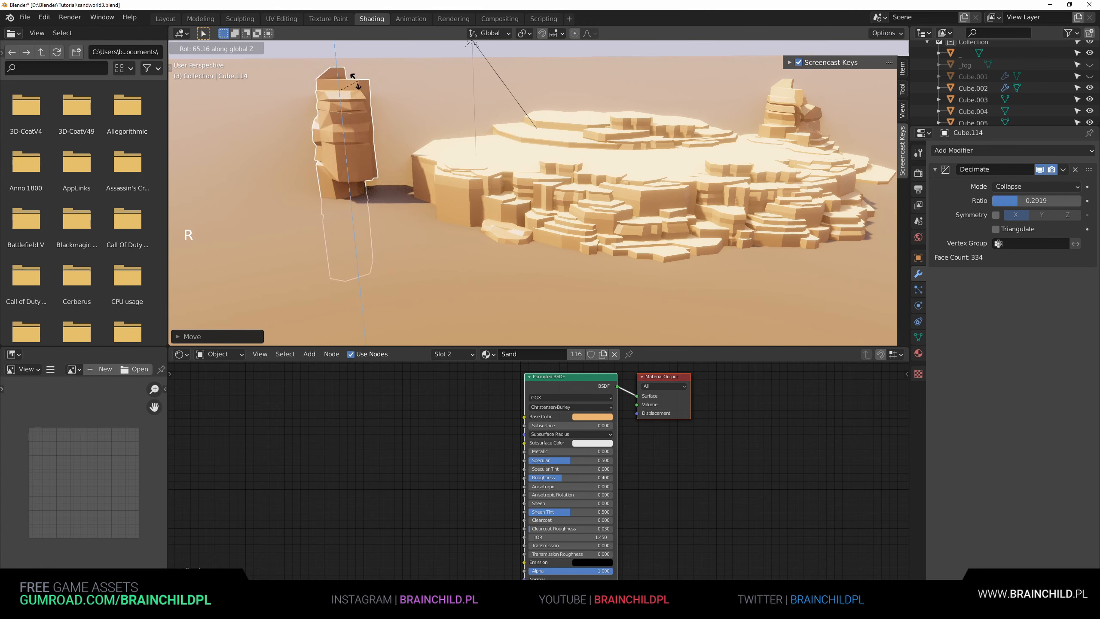
click(306, 86)
Duplicate the decimated pillar, then rotate the copy and position it along Y against the original.
key(shift+d)
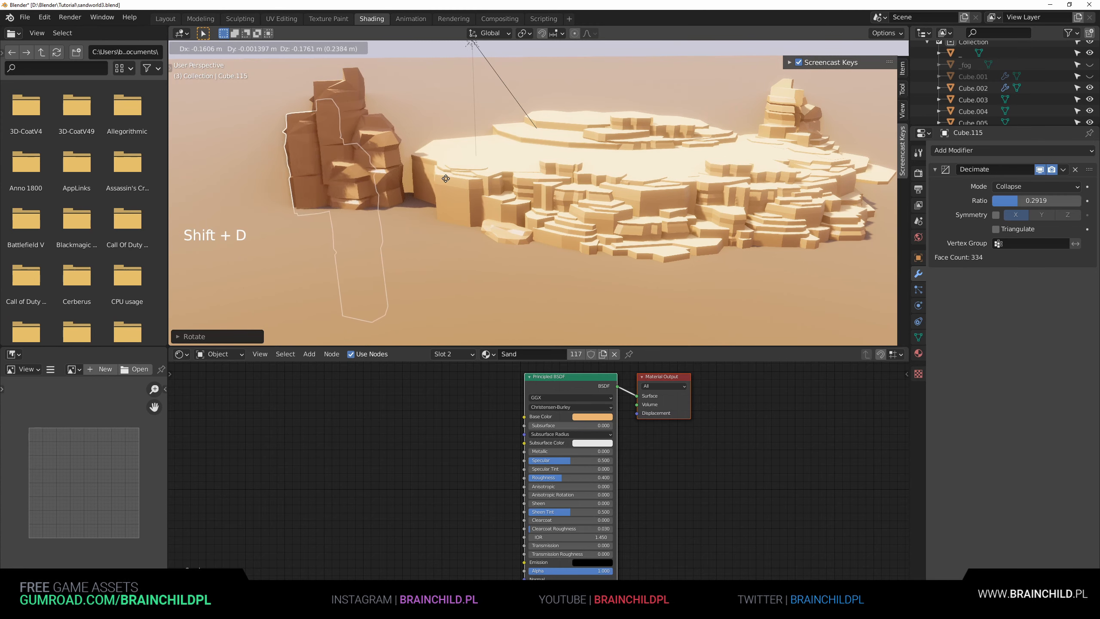
key(r)
click(238, 110)
key(g)
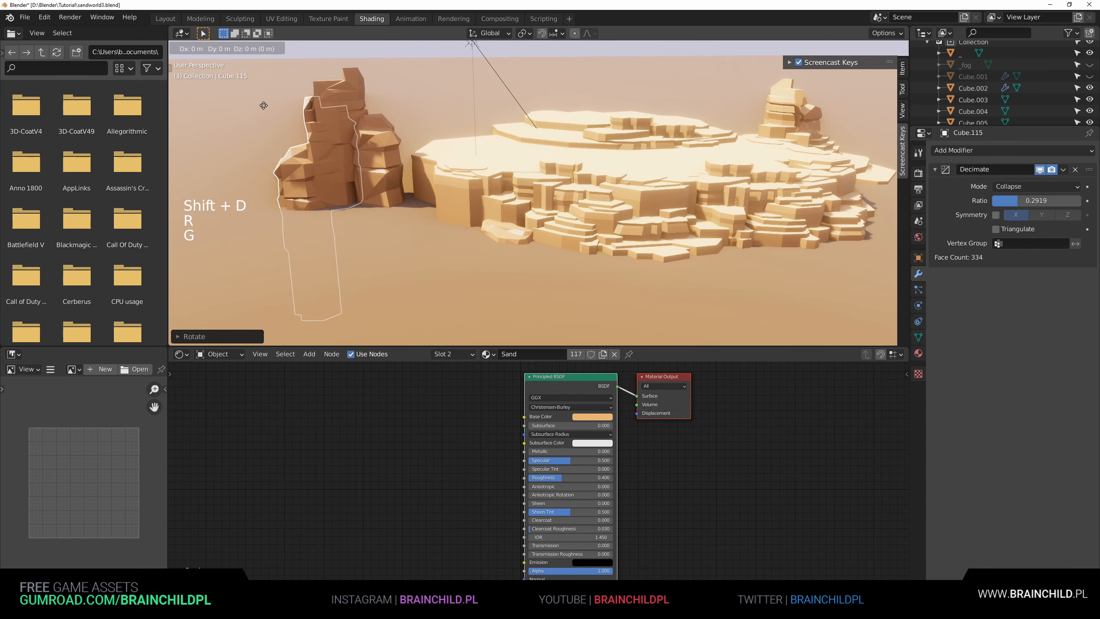
middle_click(280, 121)
click(277, 120)
key(g)
middle_click(381, 136)
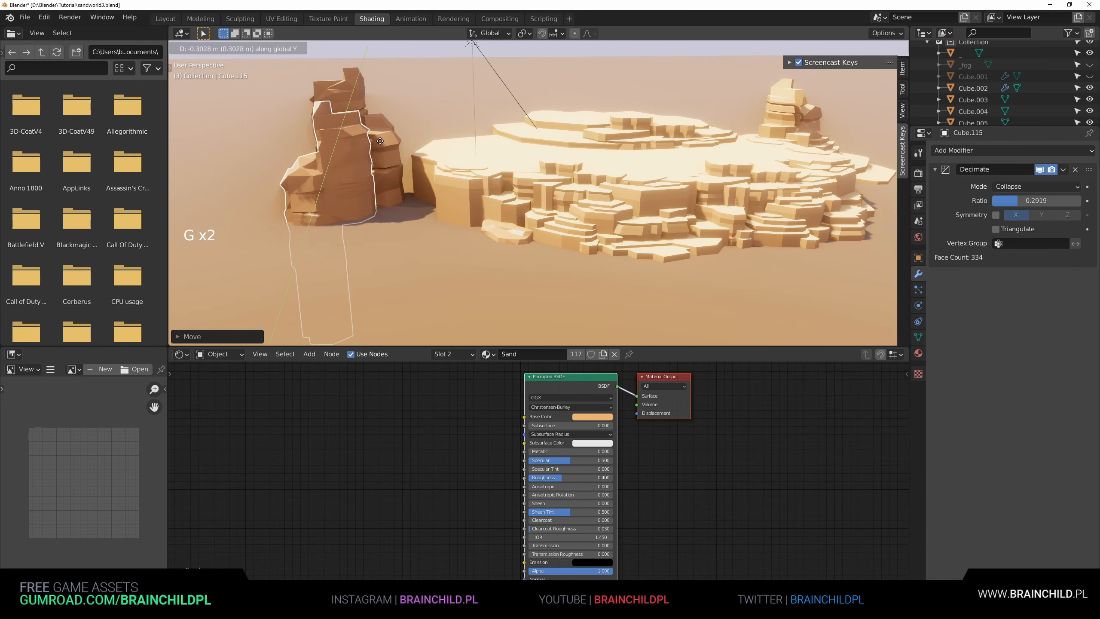
click(384, 148)
Join the two adjoining decimated pillars into one object and apply its Decimate modifier.
shift+click(385, 151)
key(ctrl+j)
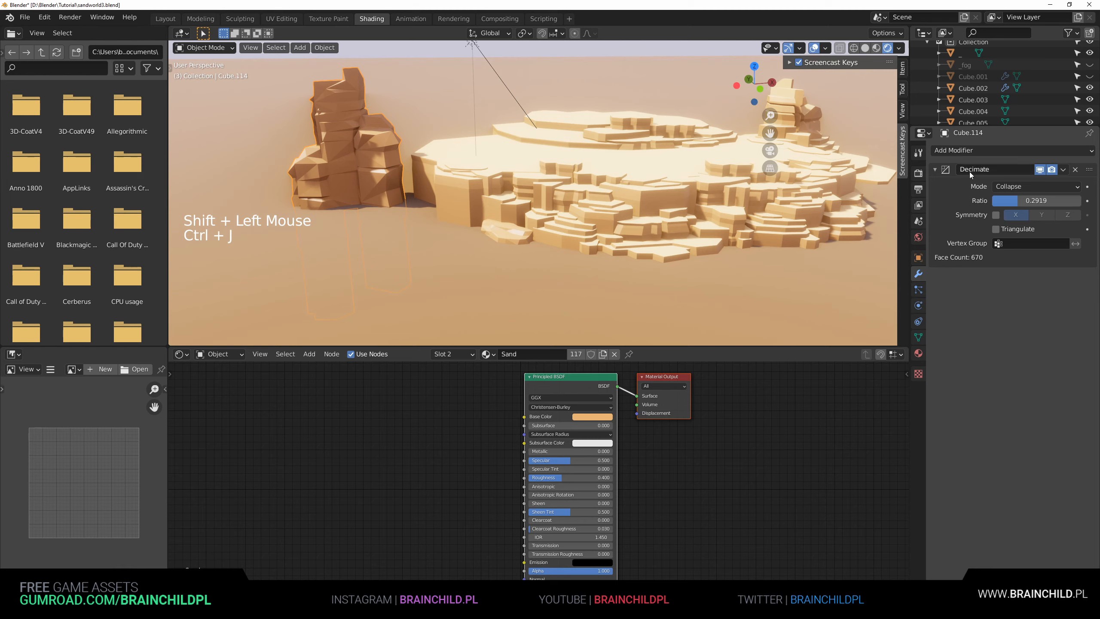
click(945, 194)
key(ctrl+a)
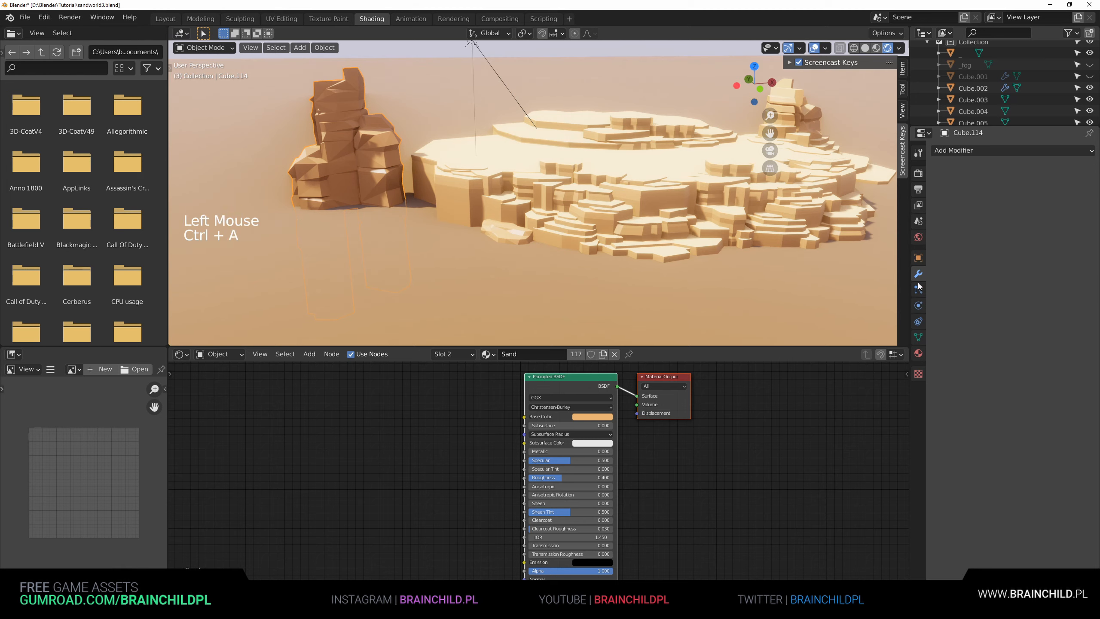
Voxel-remesh the joined double pillar at a voxel size of 0.0251 m.
click(919, 337)
drag(1042, 415, 1046, 411)
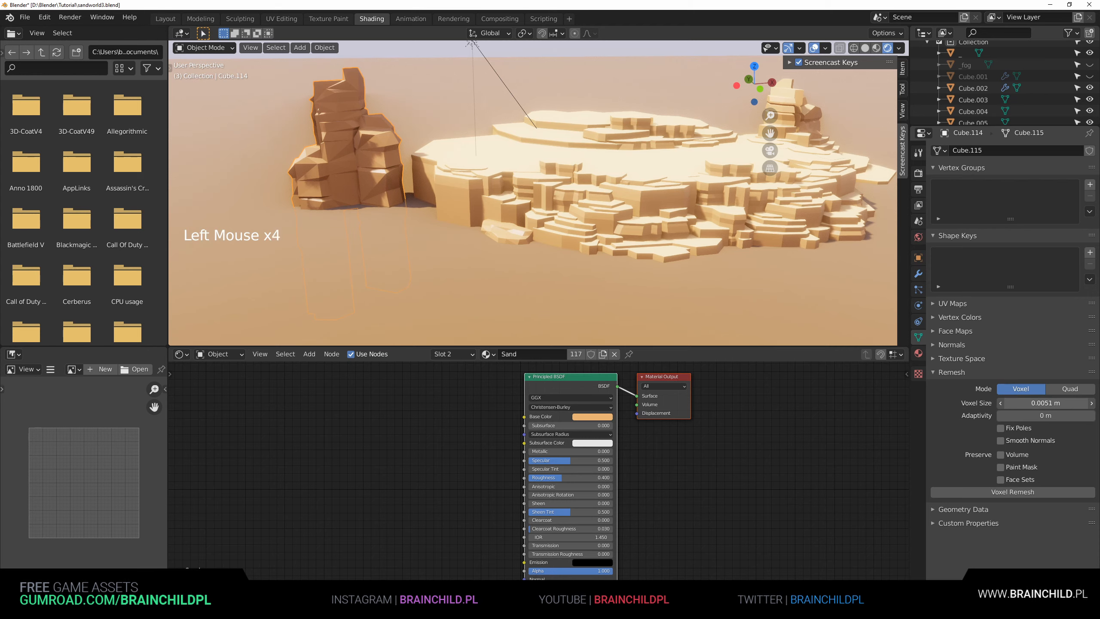
click(1012, 491)
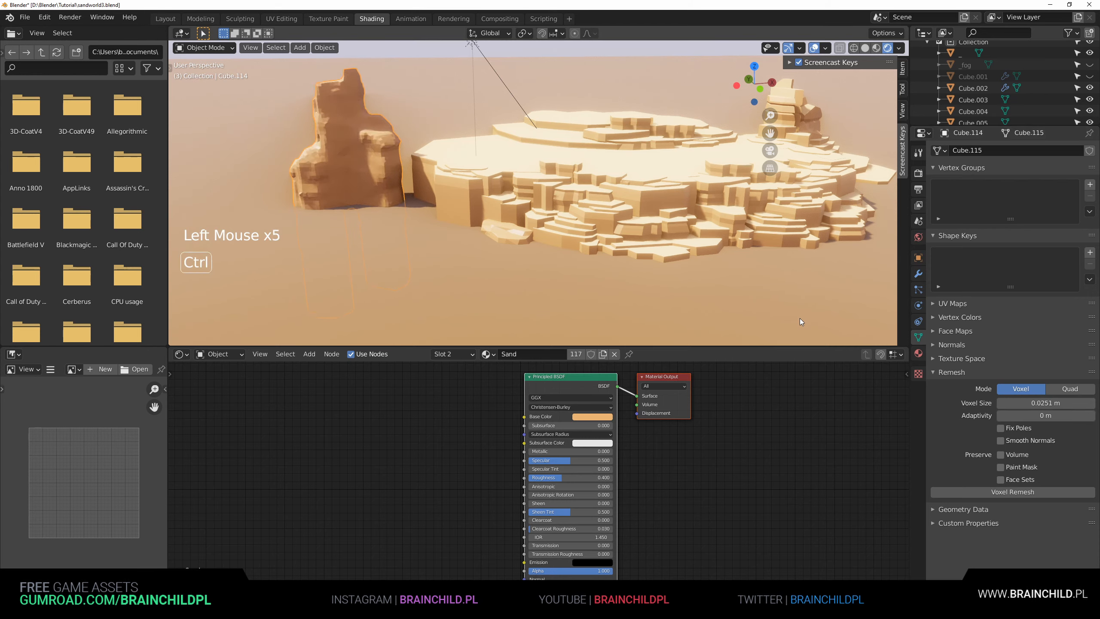
Undo the double pillar's remesh and try a voxel size of 0.0111 m instead.
key(ctrl+z)
mouse_move(1057, 404)
mouse_down()
mouse_move(1045, 405)
mouse_move(1055, 403)
mouse_up()
click(1048, 491)
key(ctrl+z)
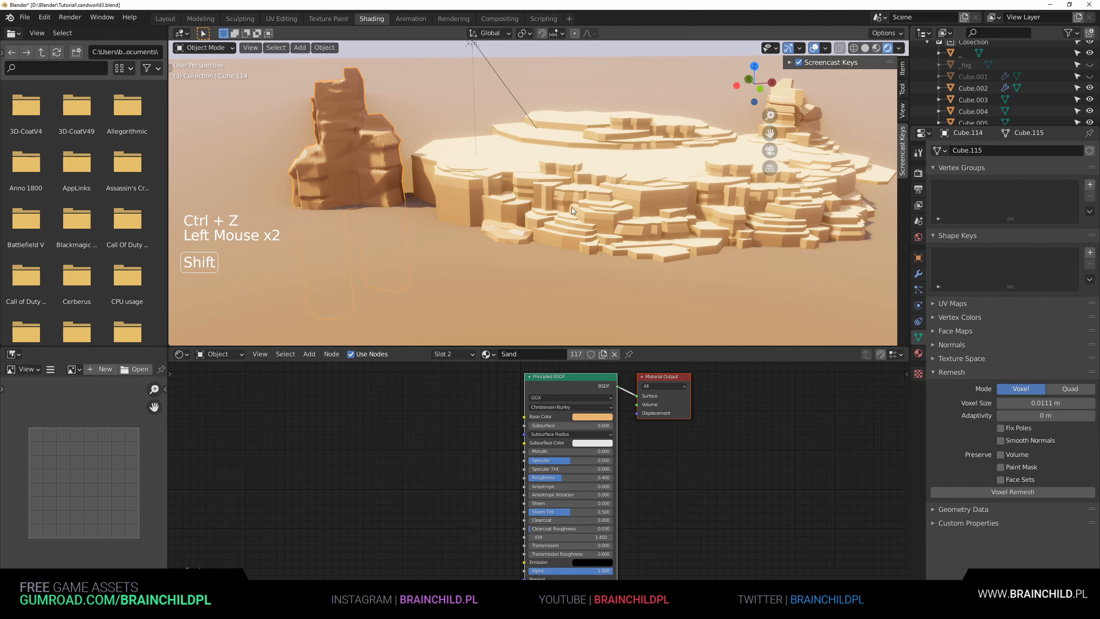
shift+middle_drag(572, 207, 613, 227)
key(ctrl+z)
Try voxel-remeshing the double pillar at a voxel size of 0.0231 m, then undo it.
click(1044, 403)
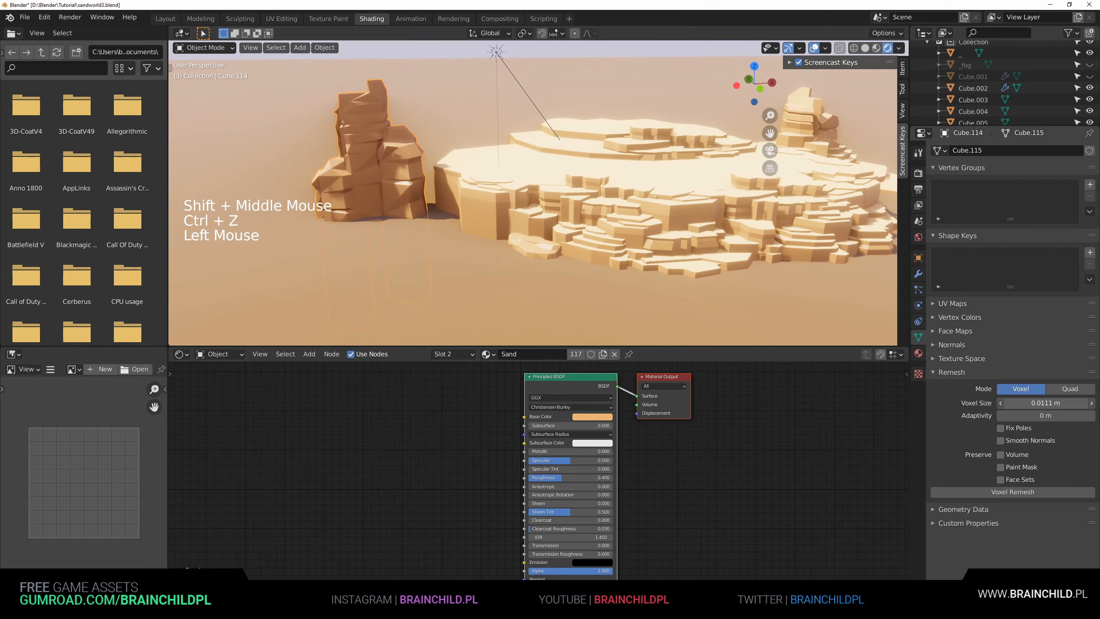
click(1034, 493)
click(1033, 492)
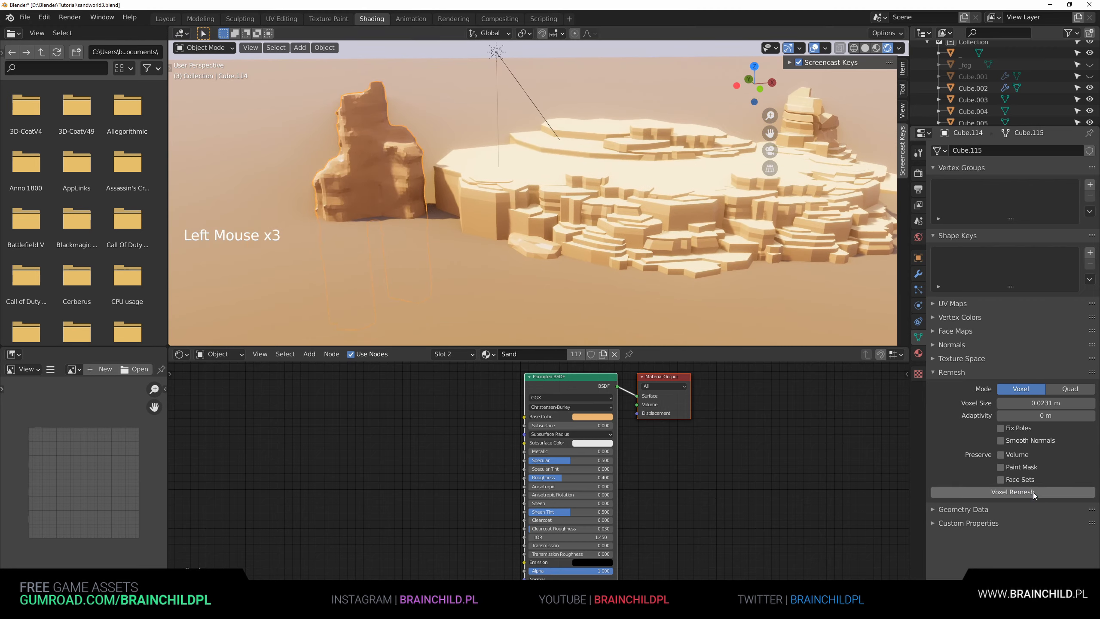
key(ctrl+z)
Voxel-remesh the double pillar at a voxel size of 0.0041 m.
drag(1041, 402, 1008, 402)
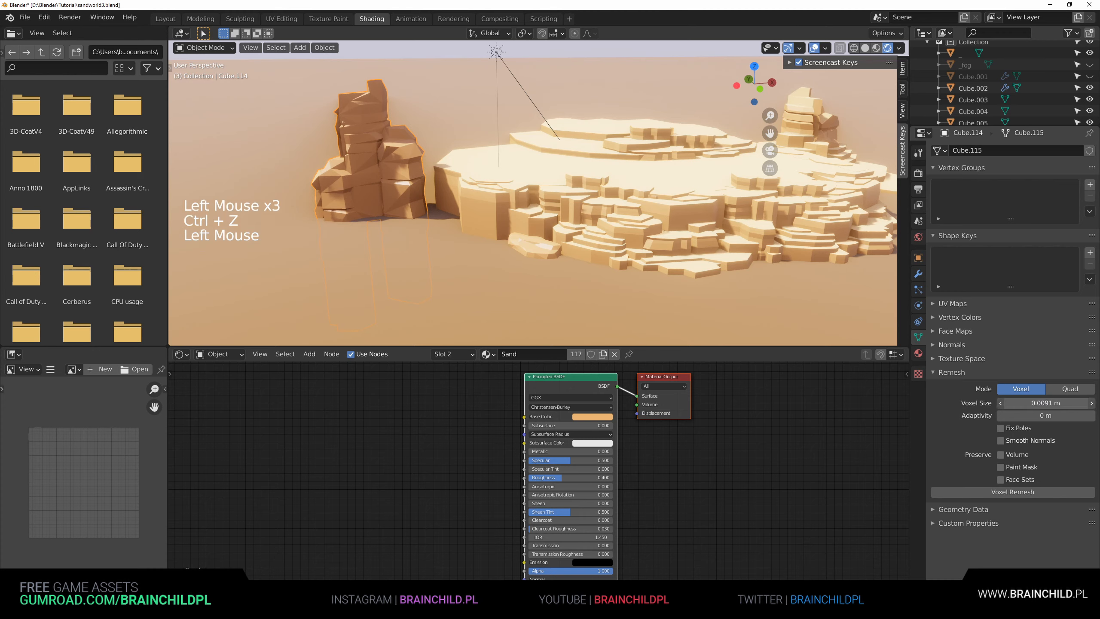
click(1013, 492)
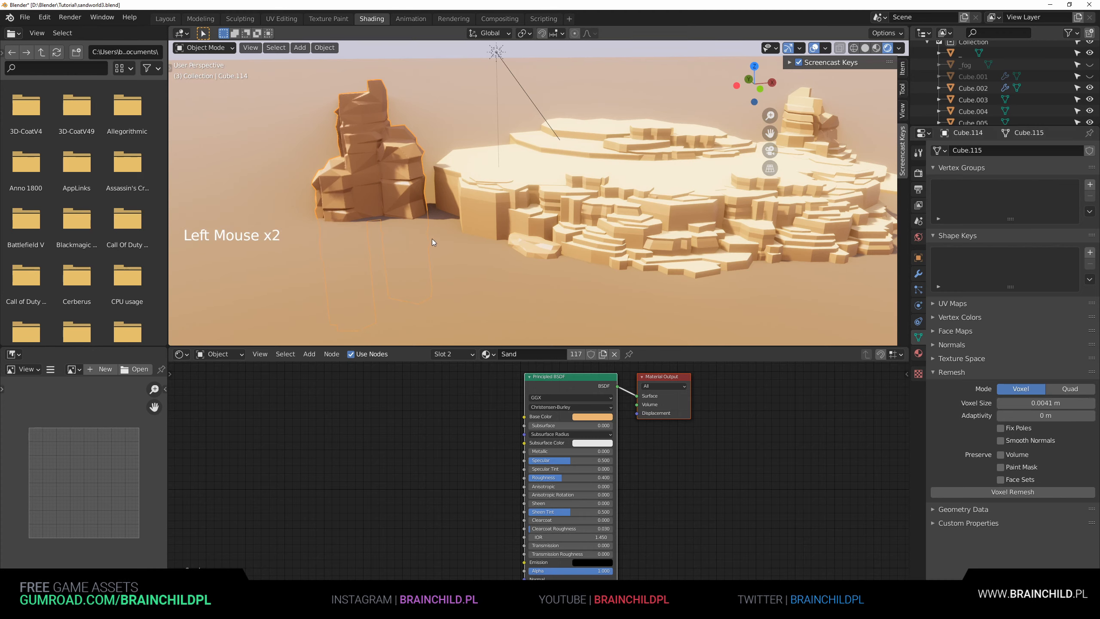
click(918, 273)
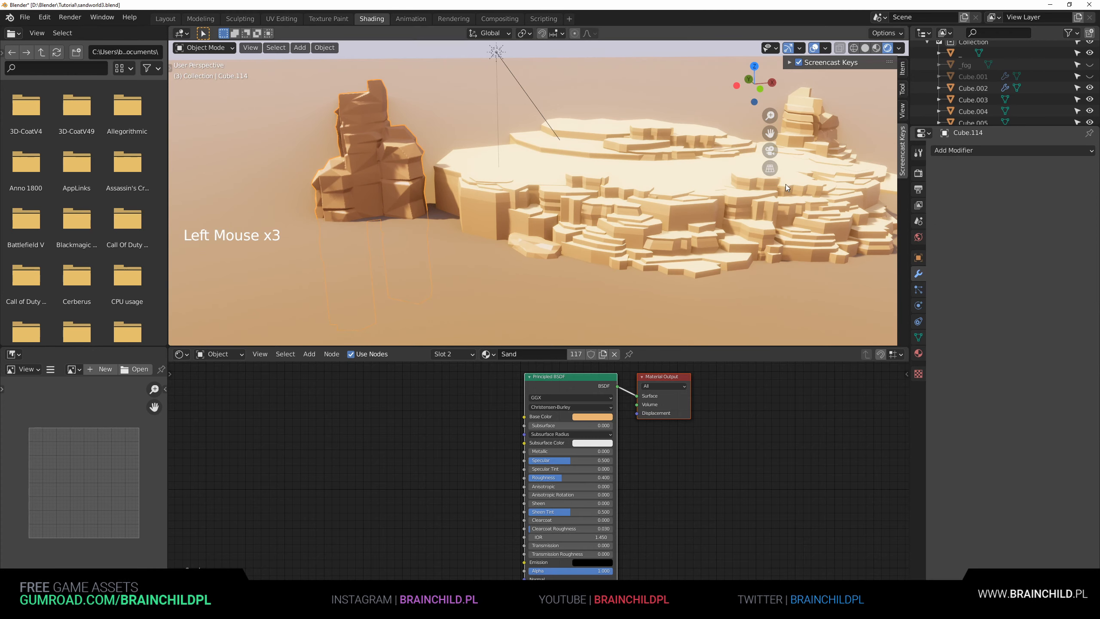
Enter Sculpt Mode on the double pillar, sculpt a short Draw brush stroke across its upper joint, and reveal the sculpting tools.
scroll(428, 265, up, 2)
shift+middle_drag(384, 281, 290, 189)
click(203, 47)
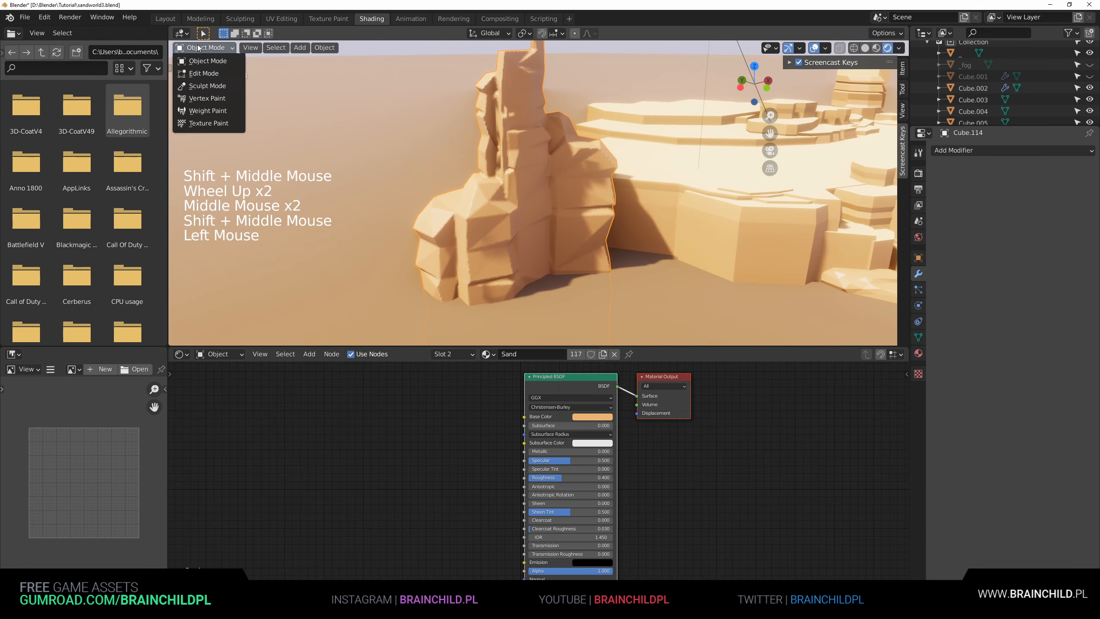
click(204, 75)
drag(574, 193, 585, 212)
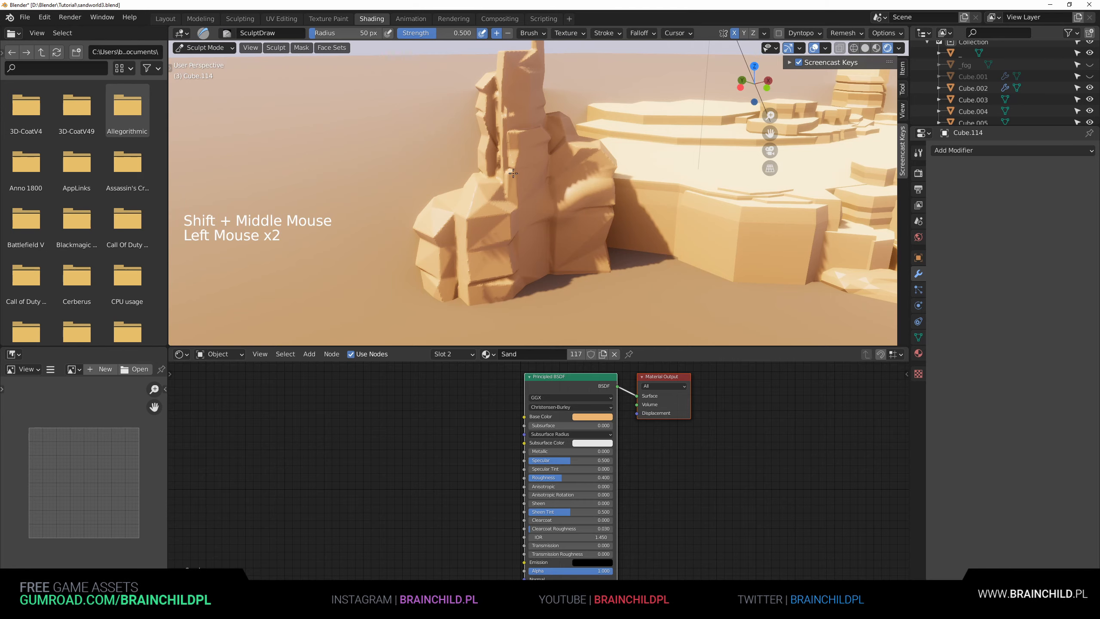
click(204, 47)
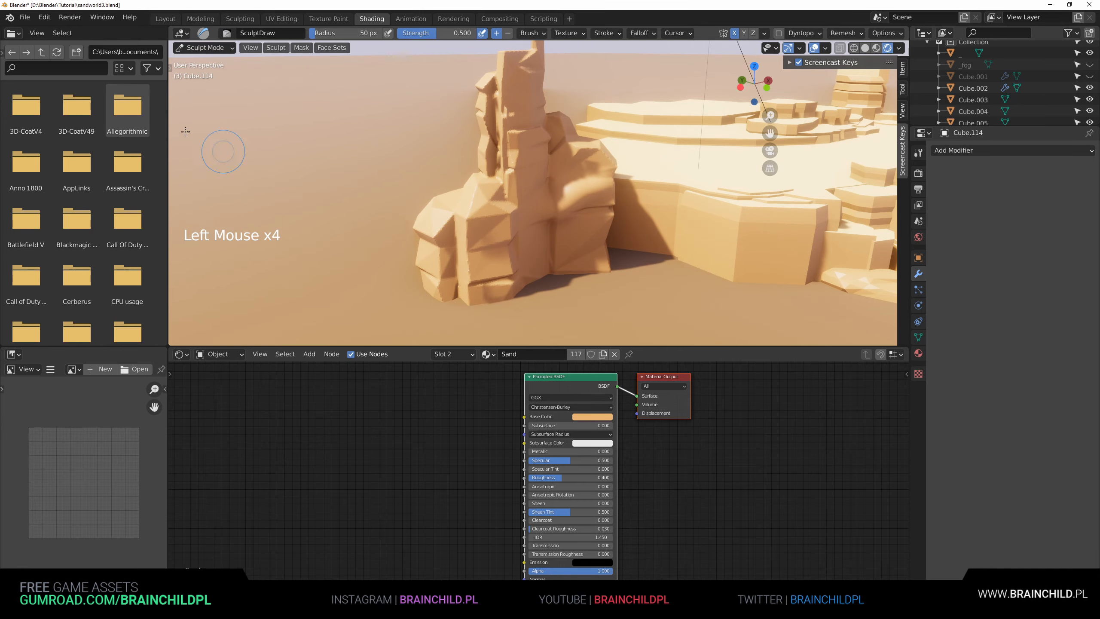
drag(172, 72, 199, 74)
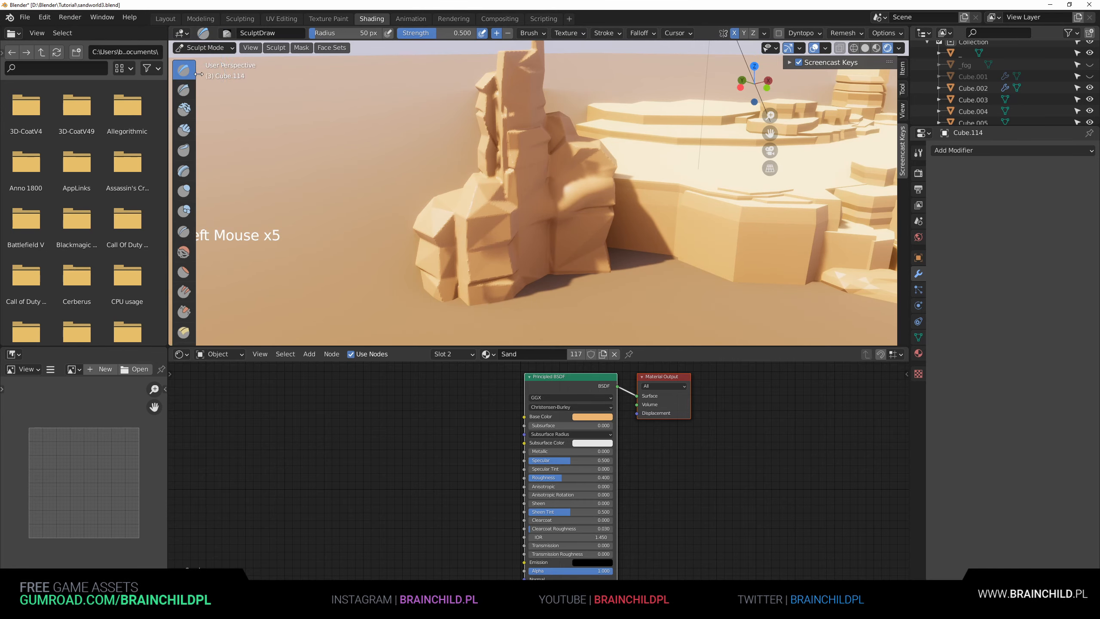
Switch to the Sculpting workspace, bring the double pillar into view, and select the Crease brush.
click(240, 18)
middle_drag(506, 247, 513, 275)
scroll(511, 243, down, 10)
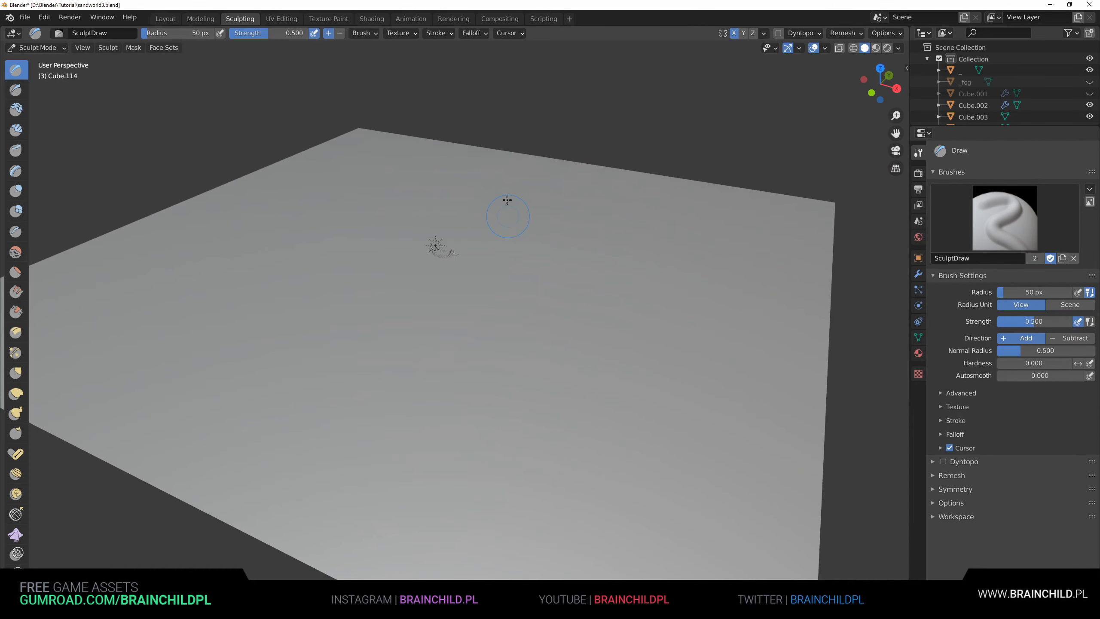
shift+middle_drag(506, 199, 545, 244)
scroll(545, 243, up, 10)
scroll(463, 248, up, 6)
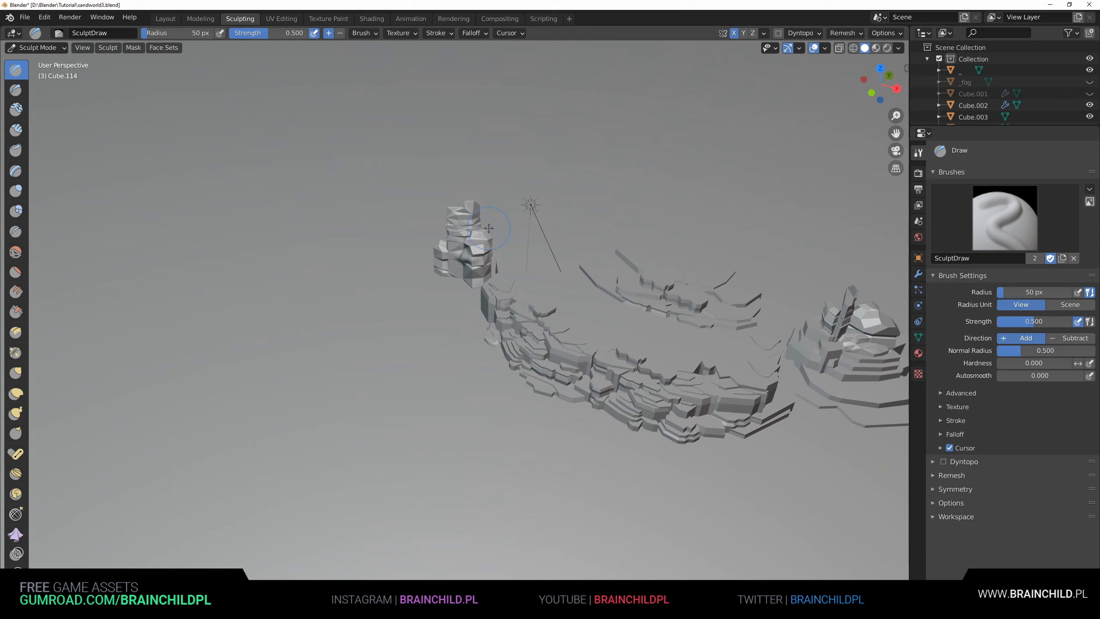
key(shift+c)
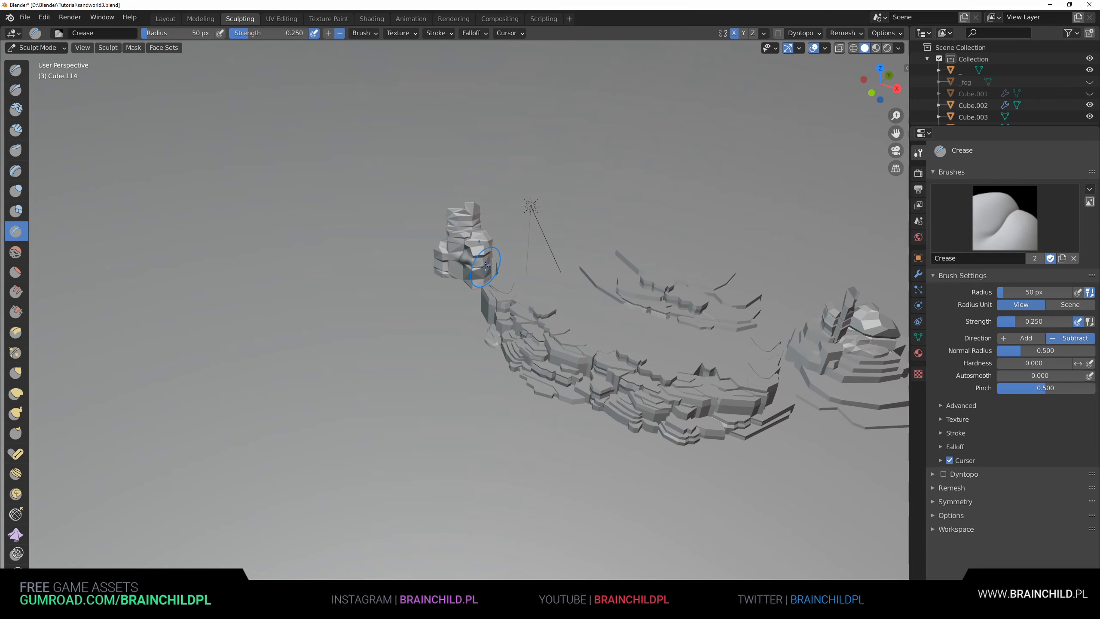
scroll(482, 250, up, 4)
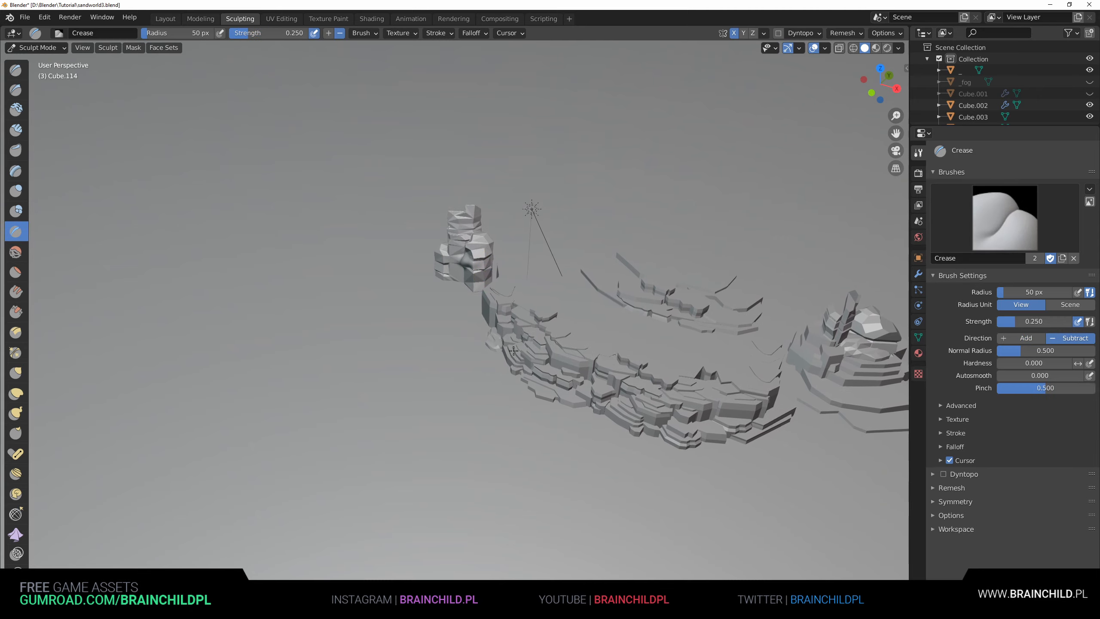
Return to Object Mode and hide the large ground plane.
click(43, 47)
click(33, 62)
middle_drag(416, 260, 515, 304)
scroll(512, 277, down, 4)
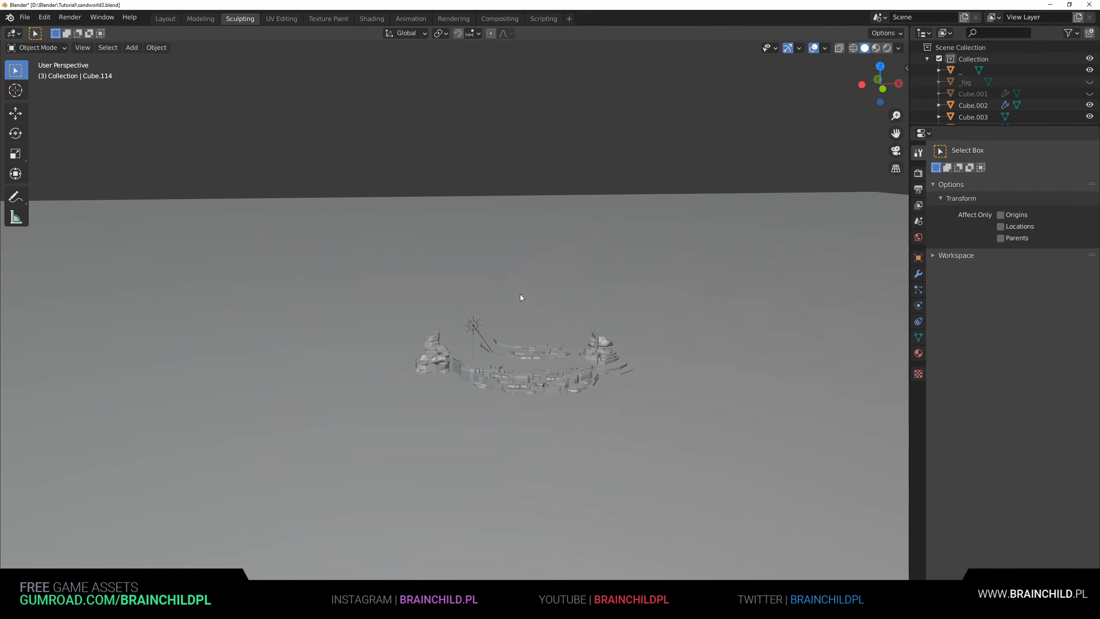
click(546, 282)
key(h)
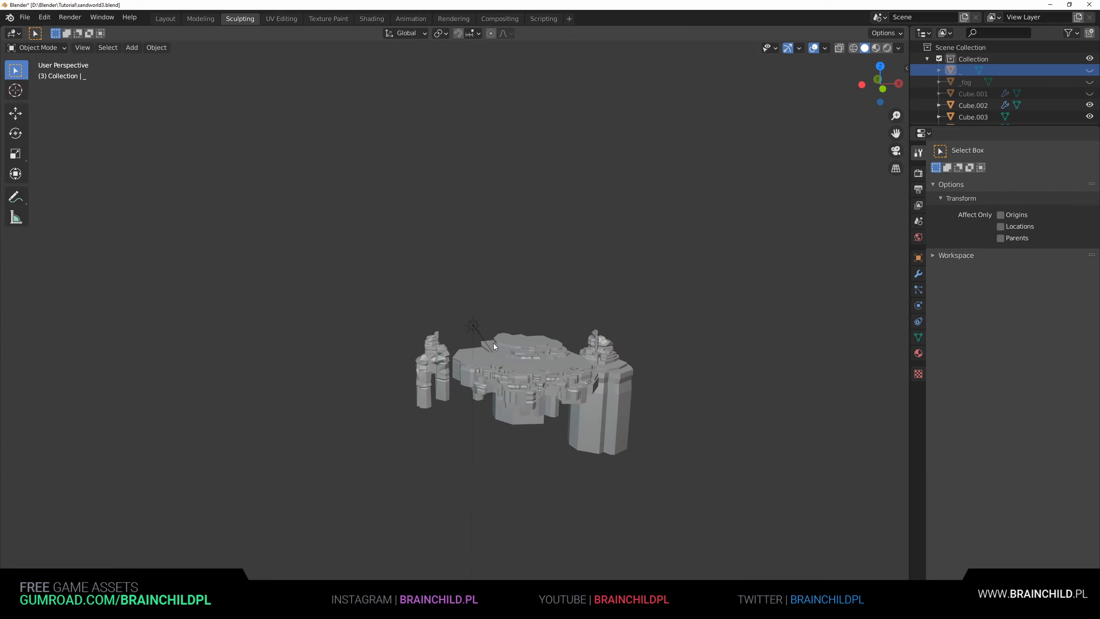
Select the double pillar, enter Sculpt Mode, and choose the Scrape brush from the labelled brush list.
shift+middle_drag(493, 343, 467, 193)
scroll(583, 248, down, 1)
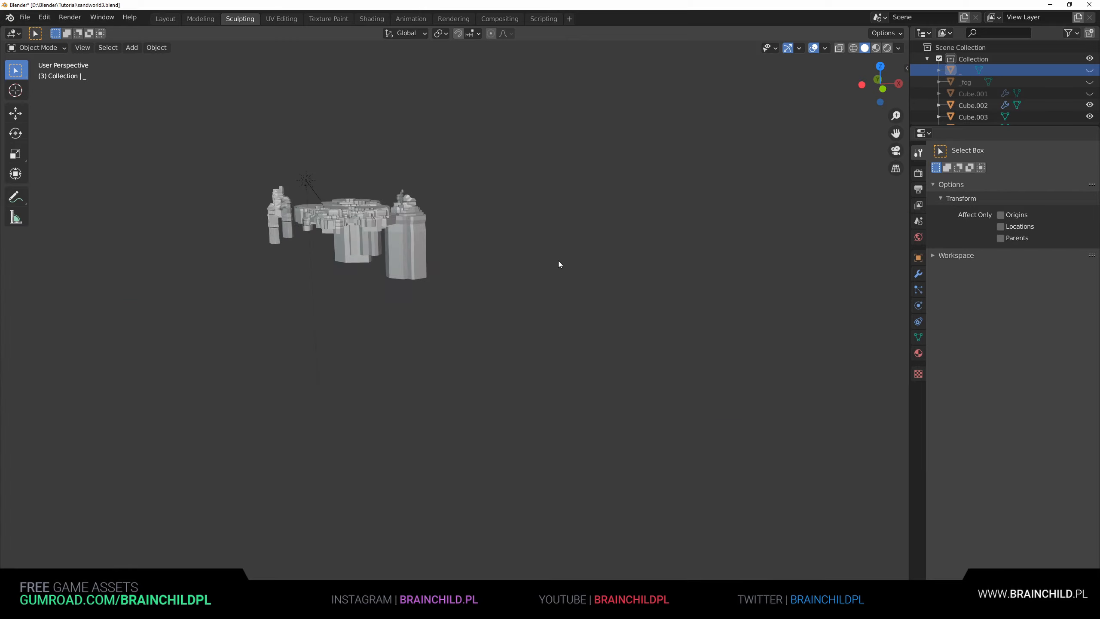
shift+middle_drag(477, 297, 608, 364)
scroll(609, 364, up, 5)
scroll(636, 355, up, 2)
click(625, 277)
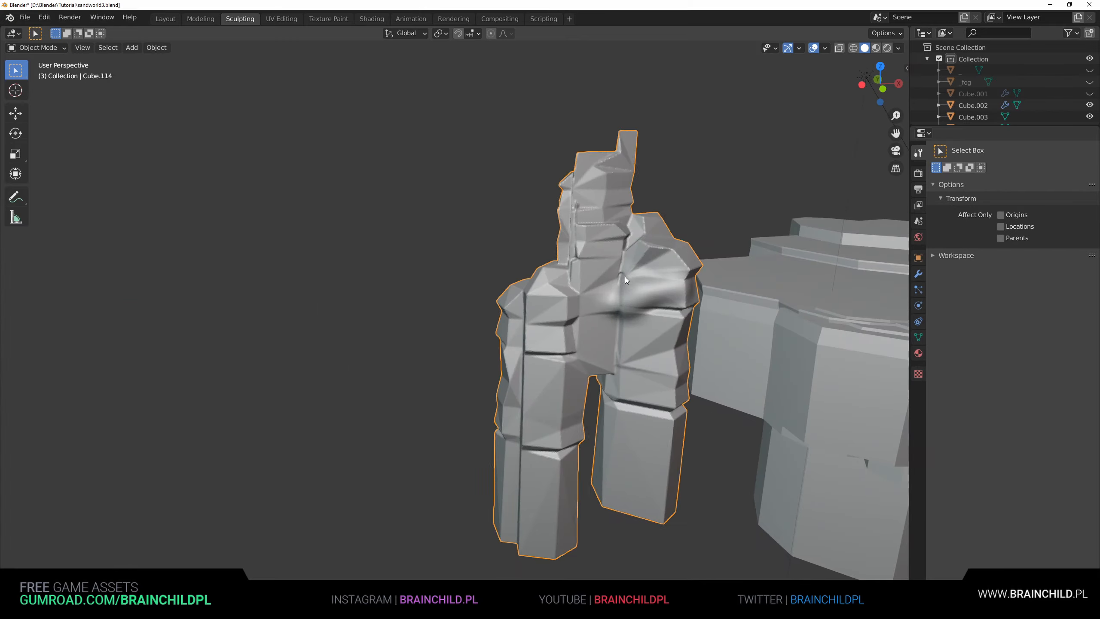
scroll(624, 276, up, 2)
click(37, 47)
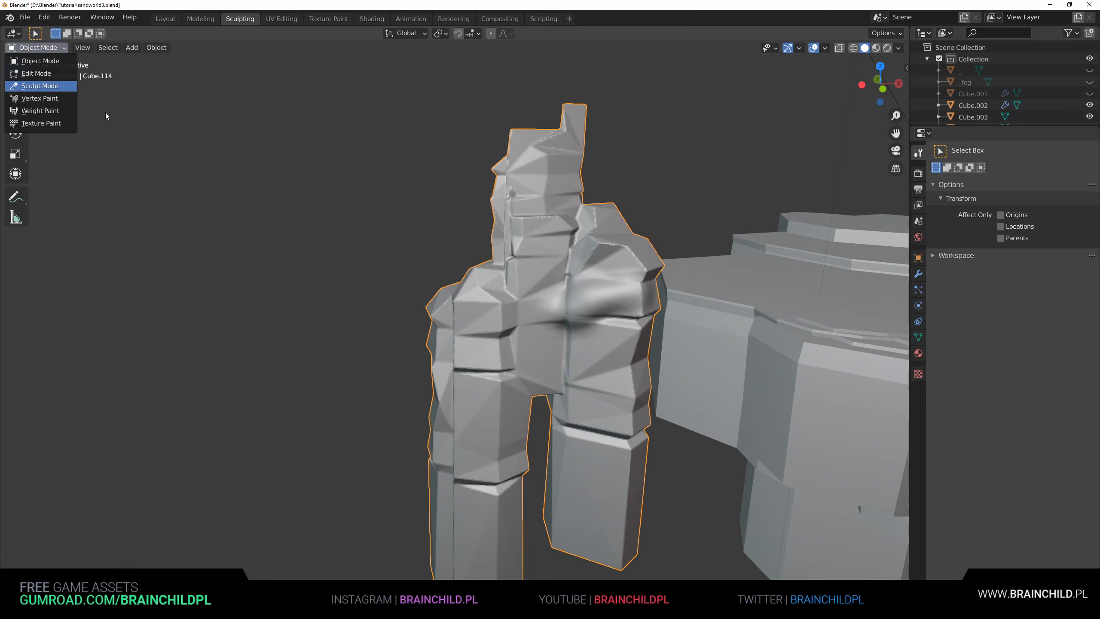
click(30, 88)
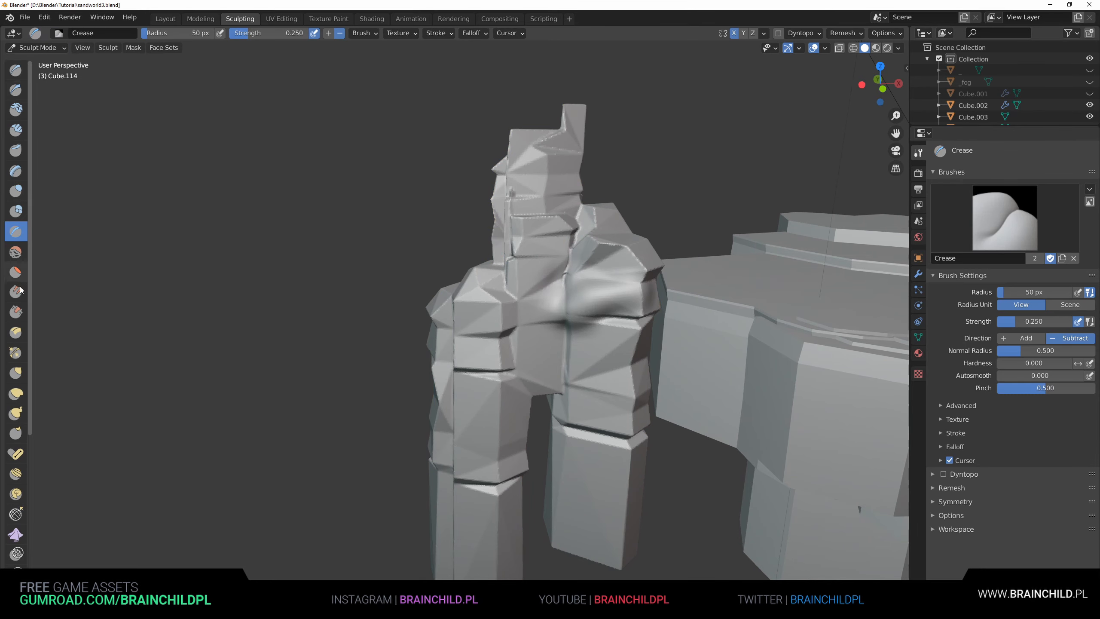
drag(33, 265, 82, 269)
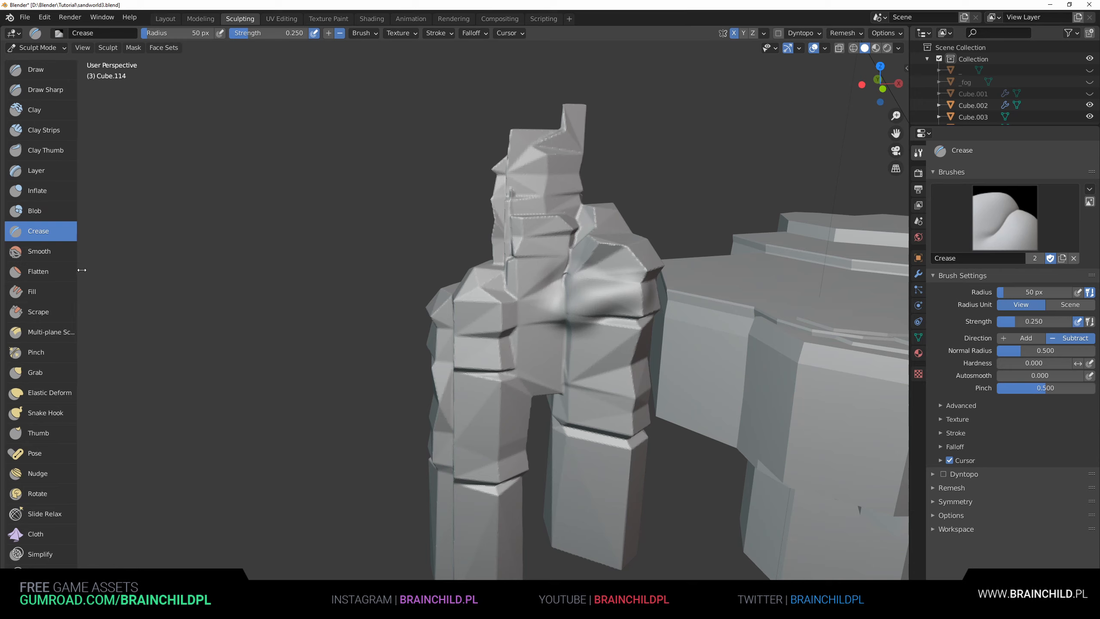
click(38, 311)
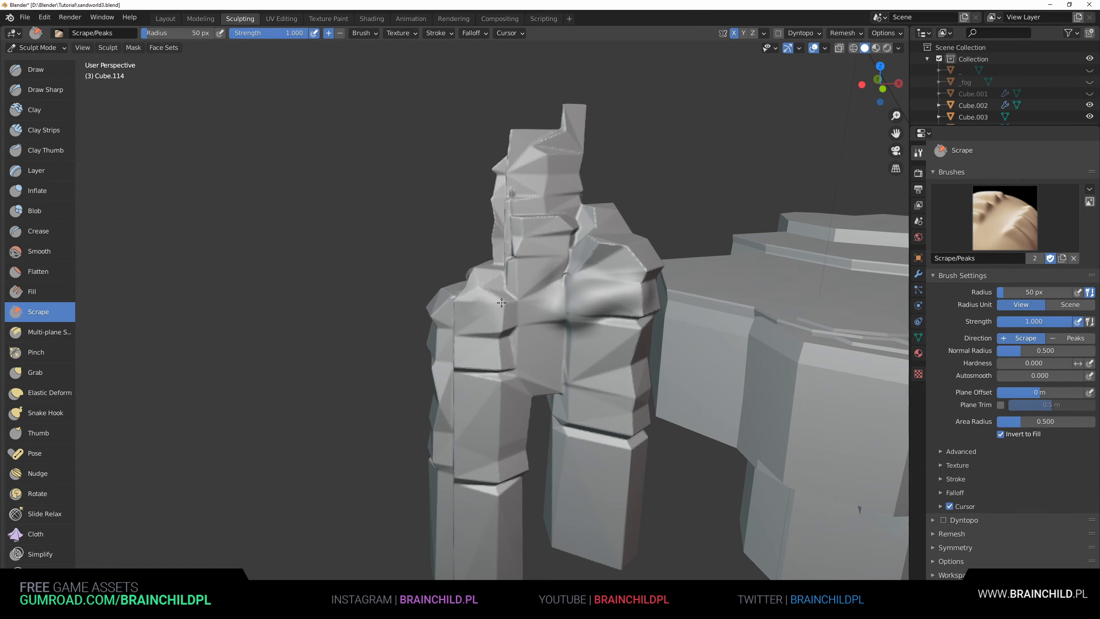
Scrape the facets and edges of the double pillar's upper parts from all sides with a 50 px brush at strength 1.000.
drag(547, 276, 589, 213)
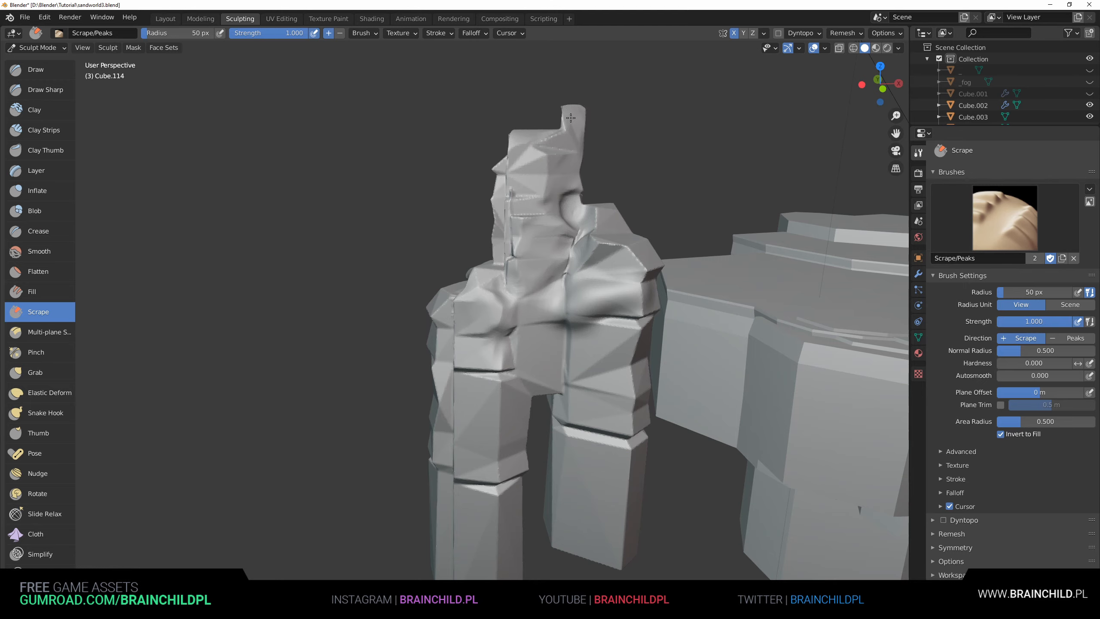
drag(616, 266, 644, 309)
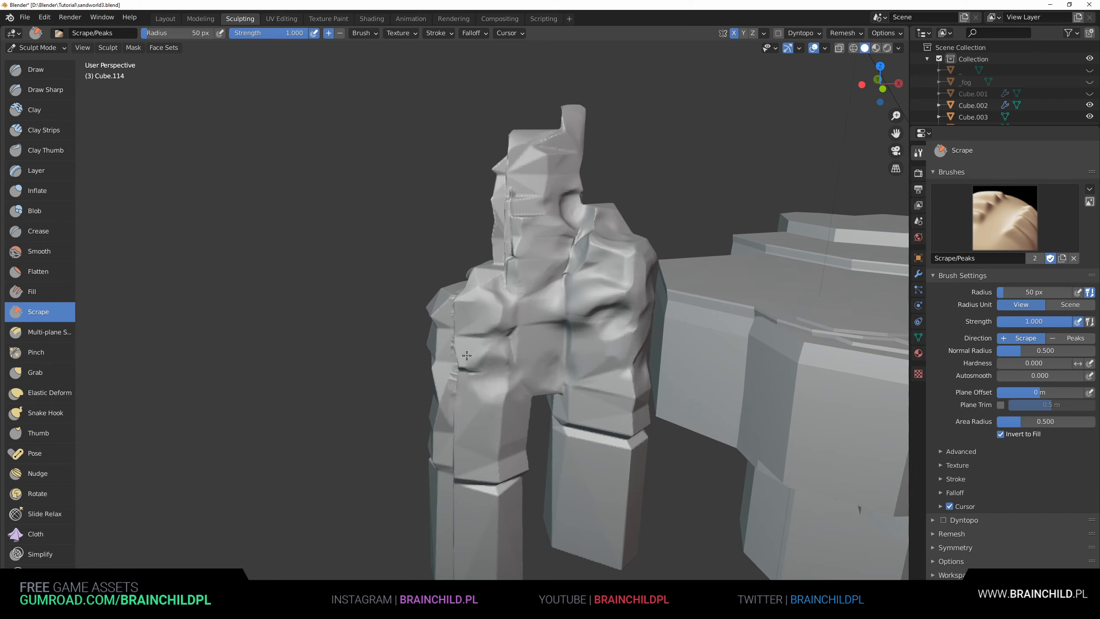
middle_drag(467, 373, 701, 282)
mouse_move(654, 123)
shift+middle_down()
mouse_move(596, 262)
mouse_move(559, 247)
shift+middle_up()
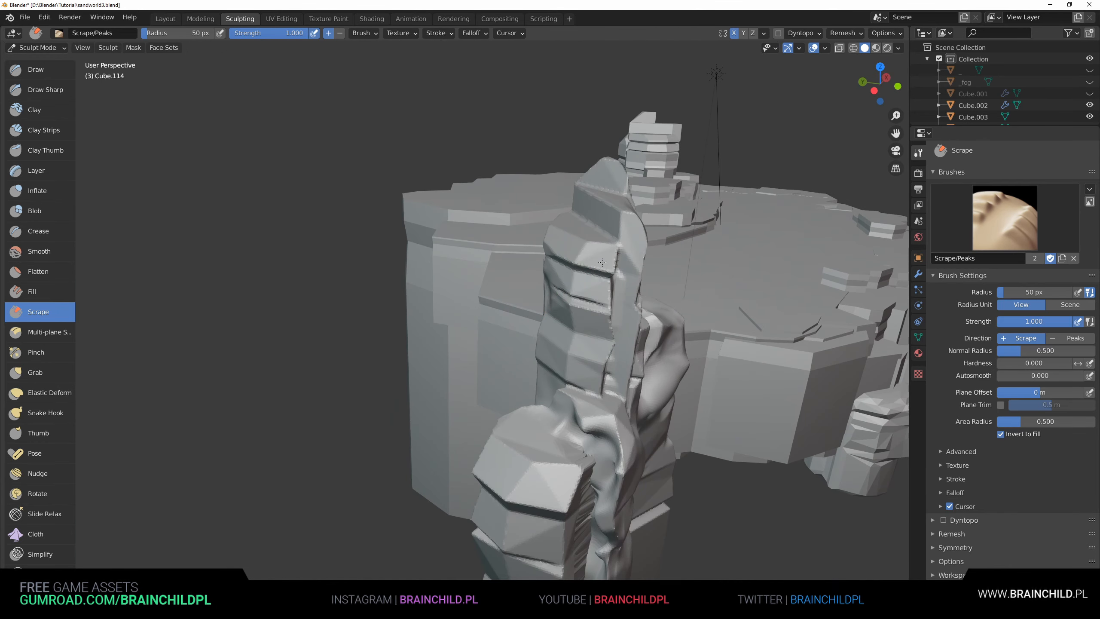
mouse_move(617, 256)
mouse_down()
mouse_move(627, 338)
mouse_move(610, 377)
mouse_move(623, 208)
mouse_up()
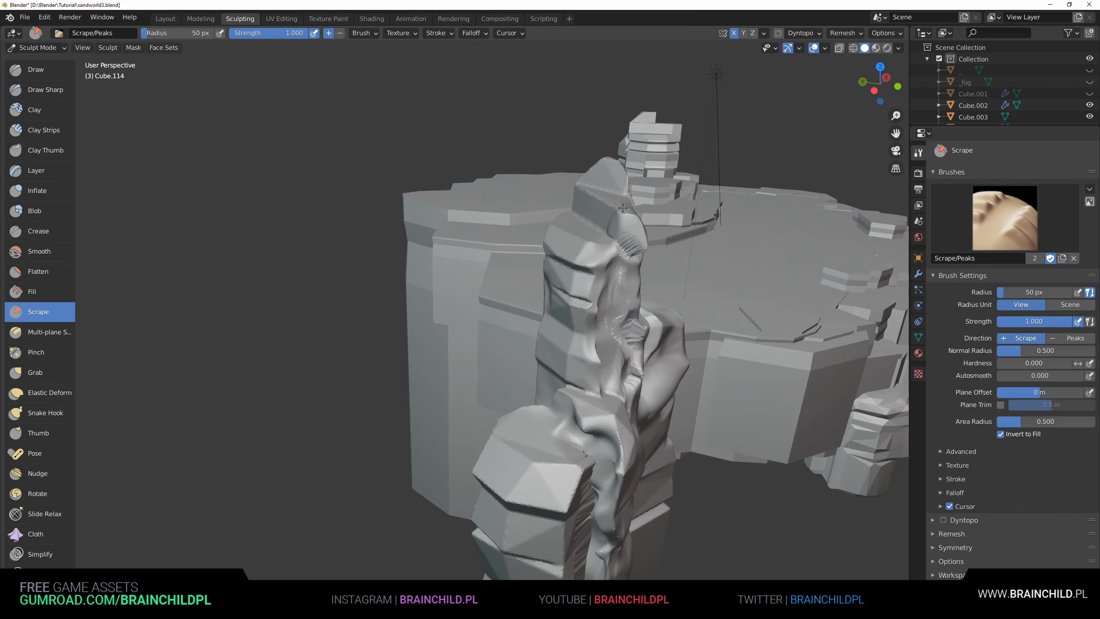
middle_drag(614, 169, 479, 261)
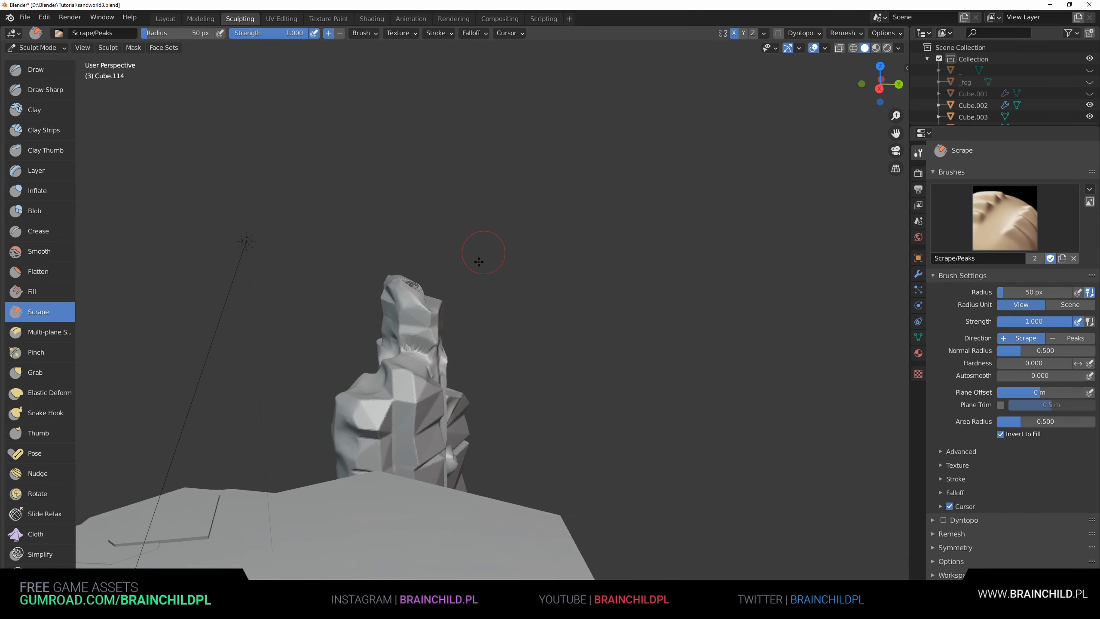
middle_drag(405, 416, 377, 383)
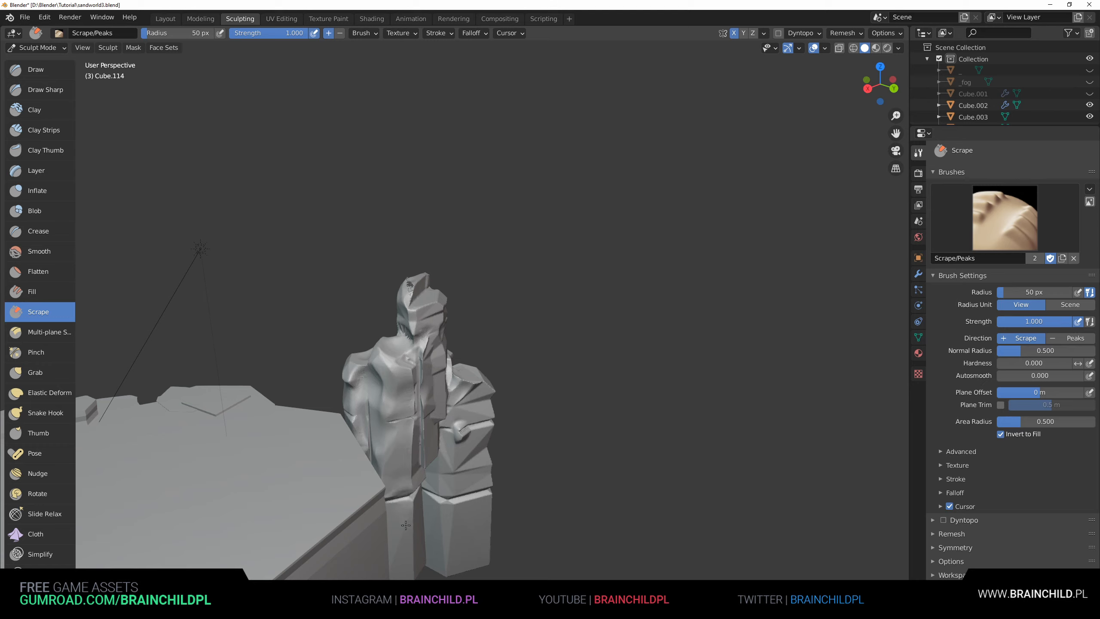
middle_drag(405, 525, 402, 467)
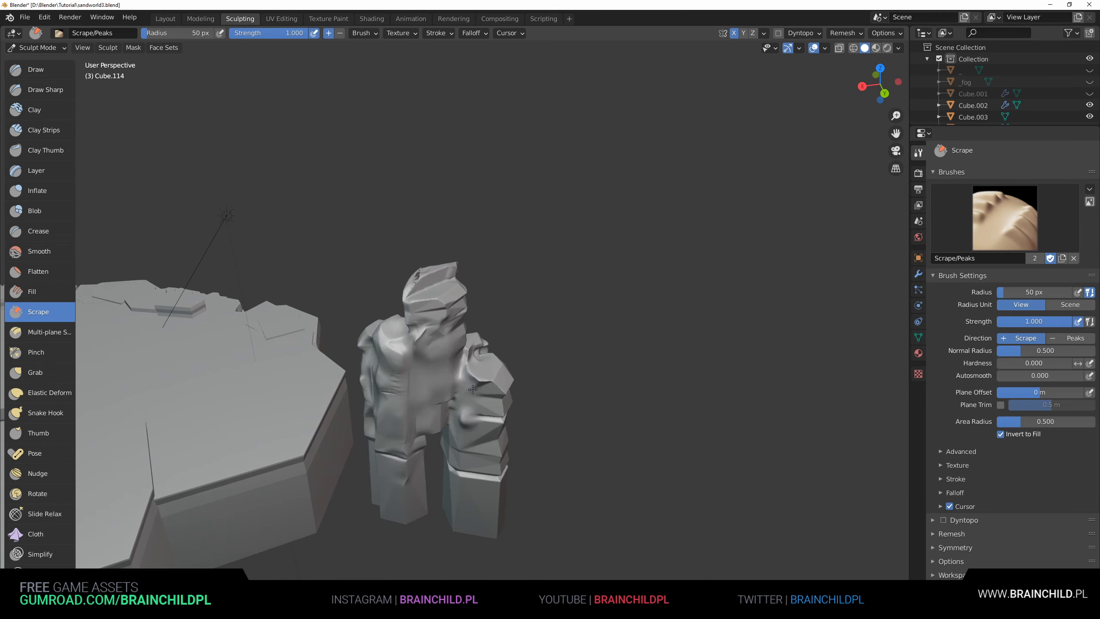
mouse_move(495, 371)
middle_down()
mouse_move(493, 483)
mouse_move(479, 459)
mouse_move(494, 489)
mouse_move(563, 481)
middle_up()
Return to Object Mode and voxel-remesh the sculpted double pillar at a voxel size of 0.0091 m.
click(57, 48)
click(47, 64)
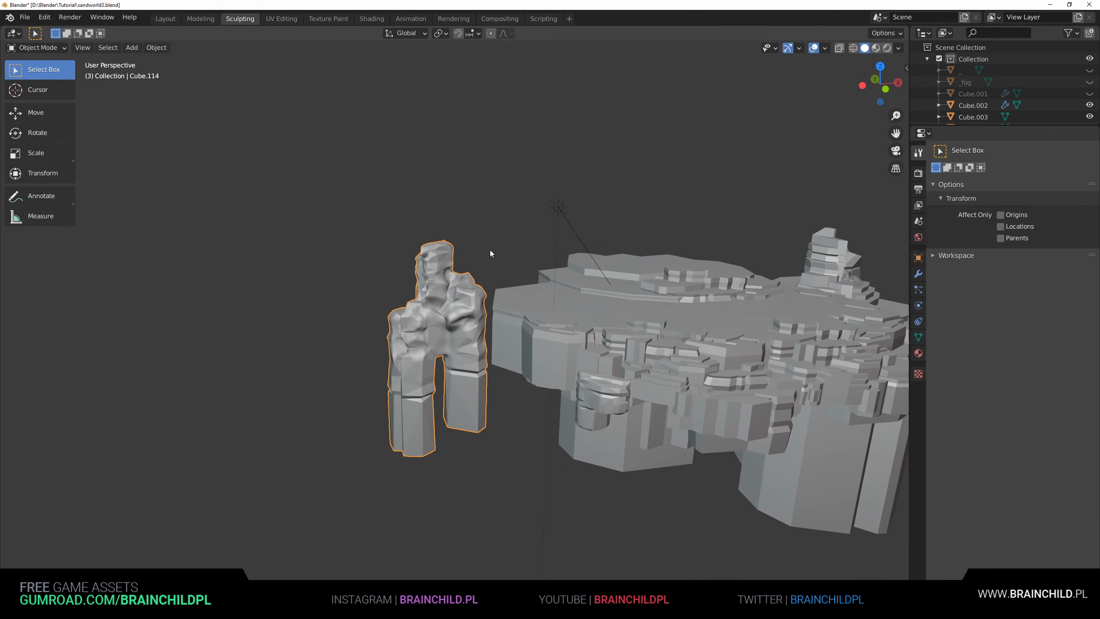
middle_drag(526, 253, 505, 260)
scroll(484, 255, up, 2)
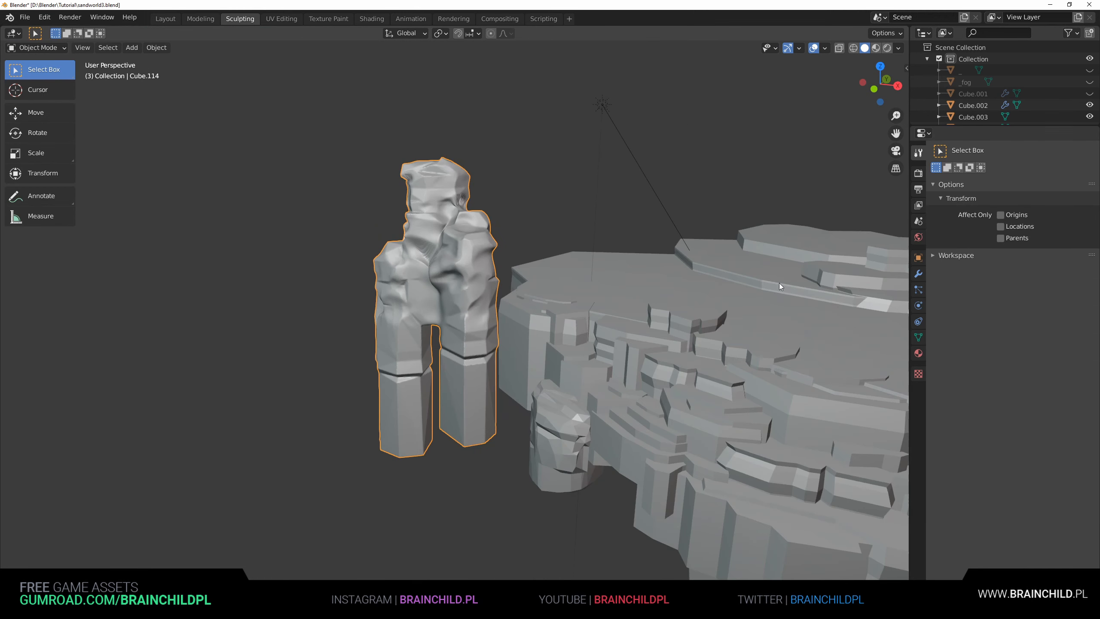
click(917, 338)
click(952, 372)
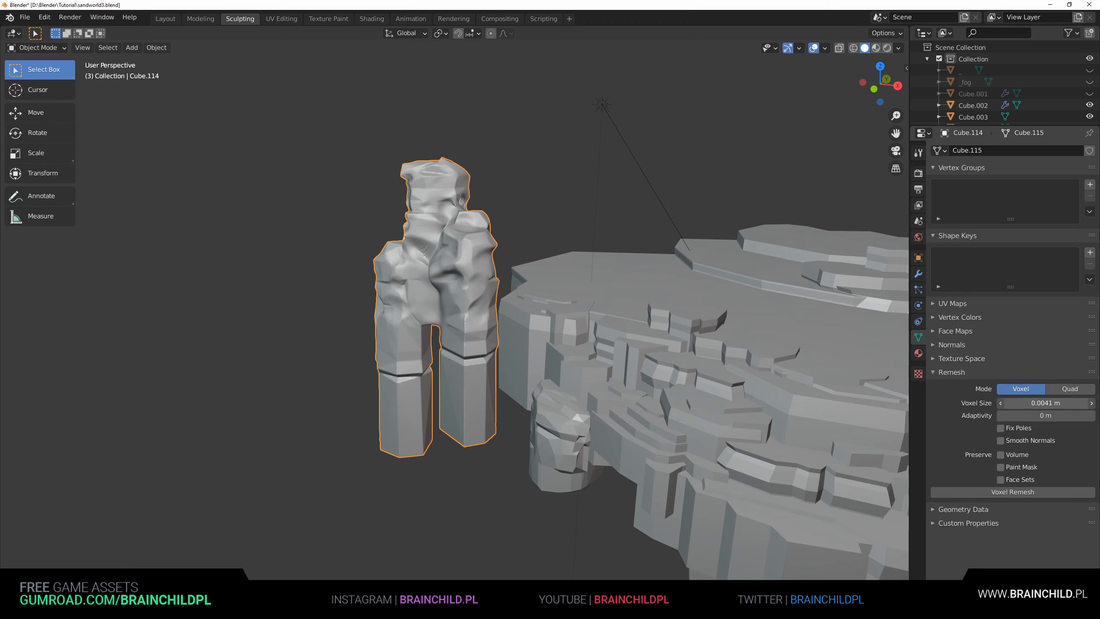
click(1010, 492)
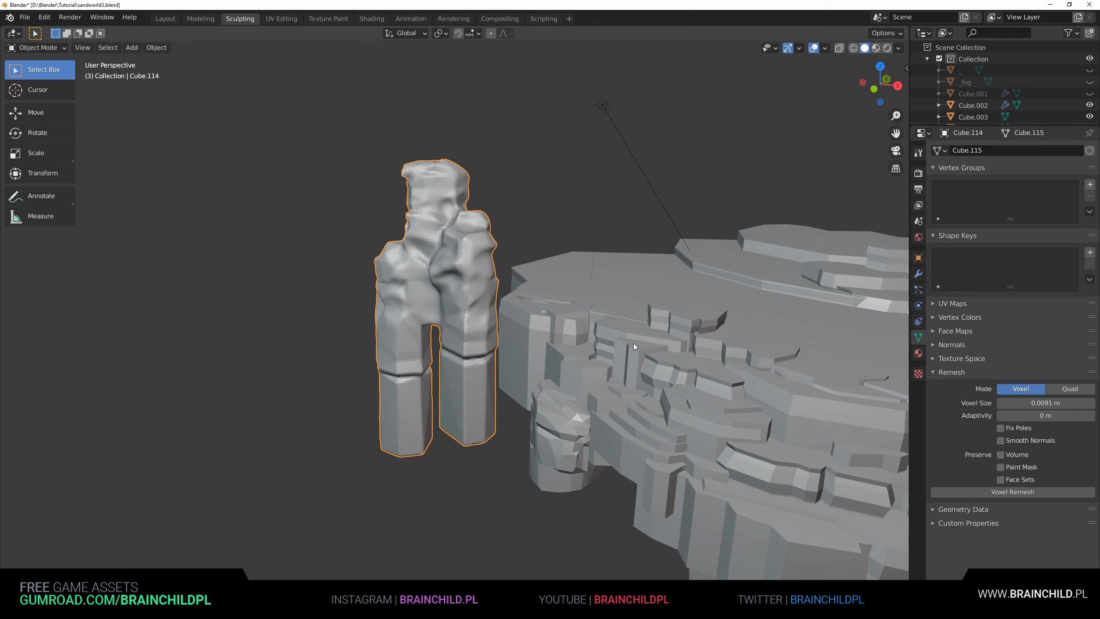
Add a Decimate modifier with a ratio of 0.1962 to the sculpted double pillar and apply it.
click(917, 274)
click(959, 151)
click(861, 227)
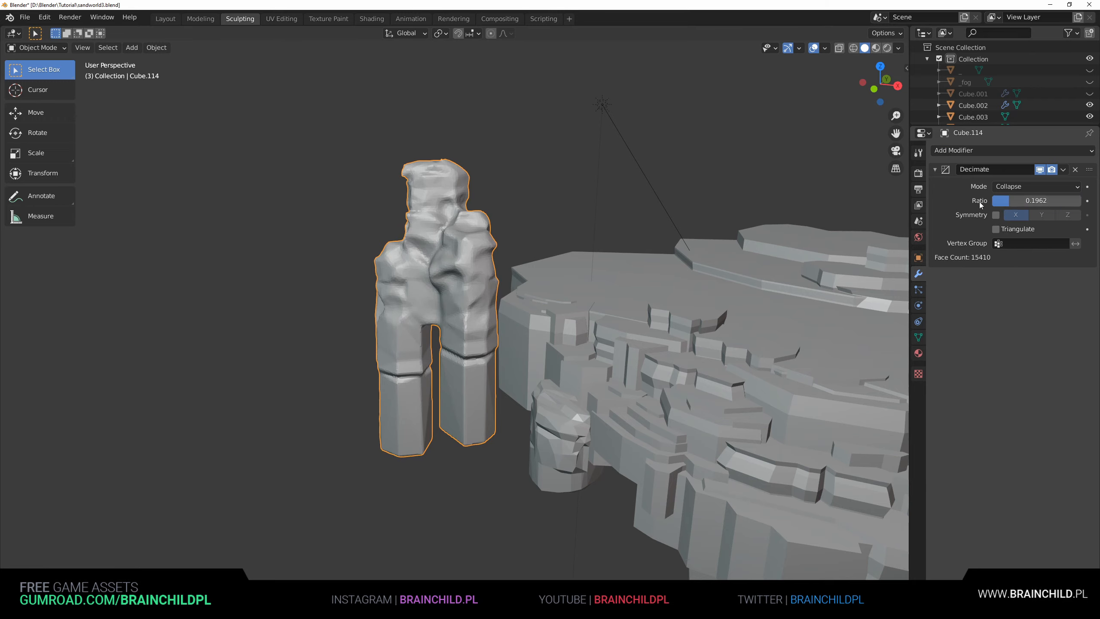
key(ctrl+a)
Add another Decimate modifier to the double pillar with a ratio of 0.0622.
click(957, 150)
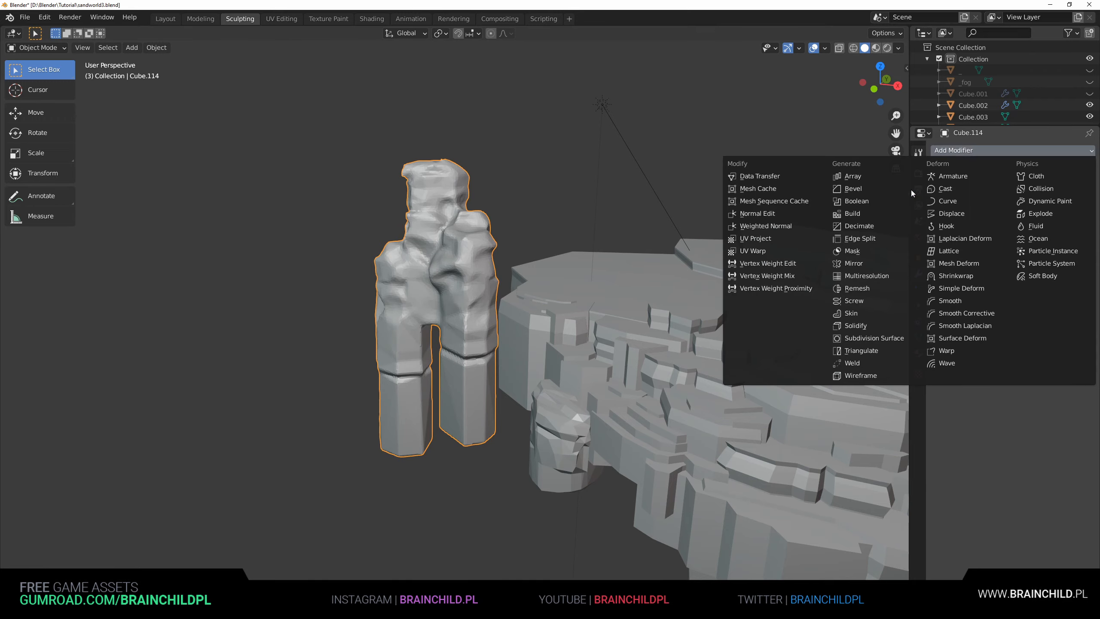
click(859, 225)
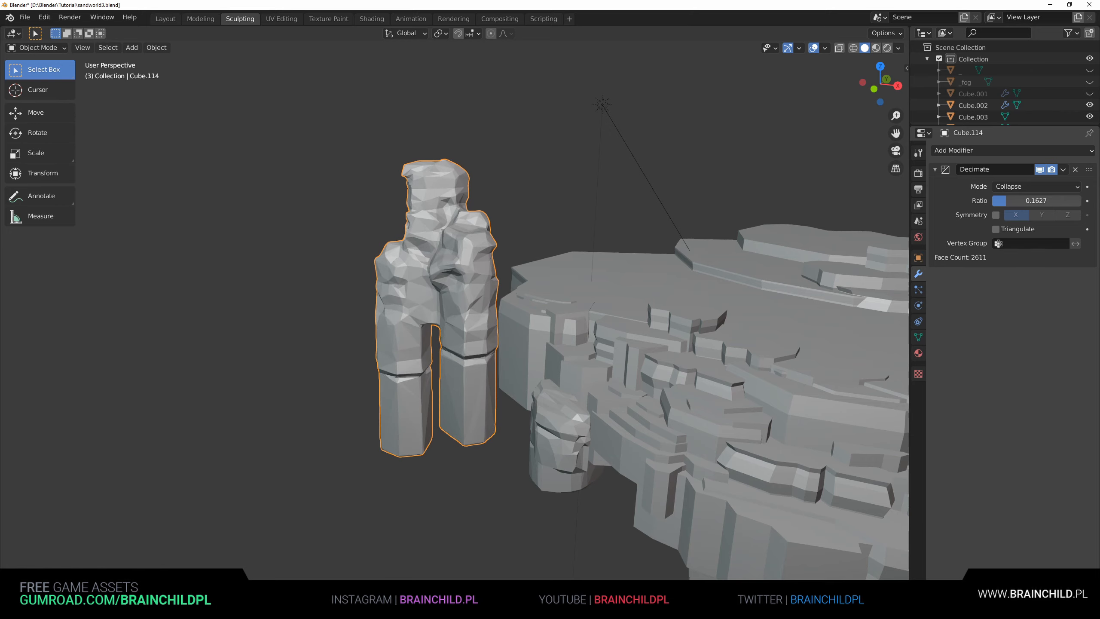
drag(1006, 201, 997, 200)
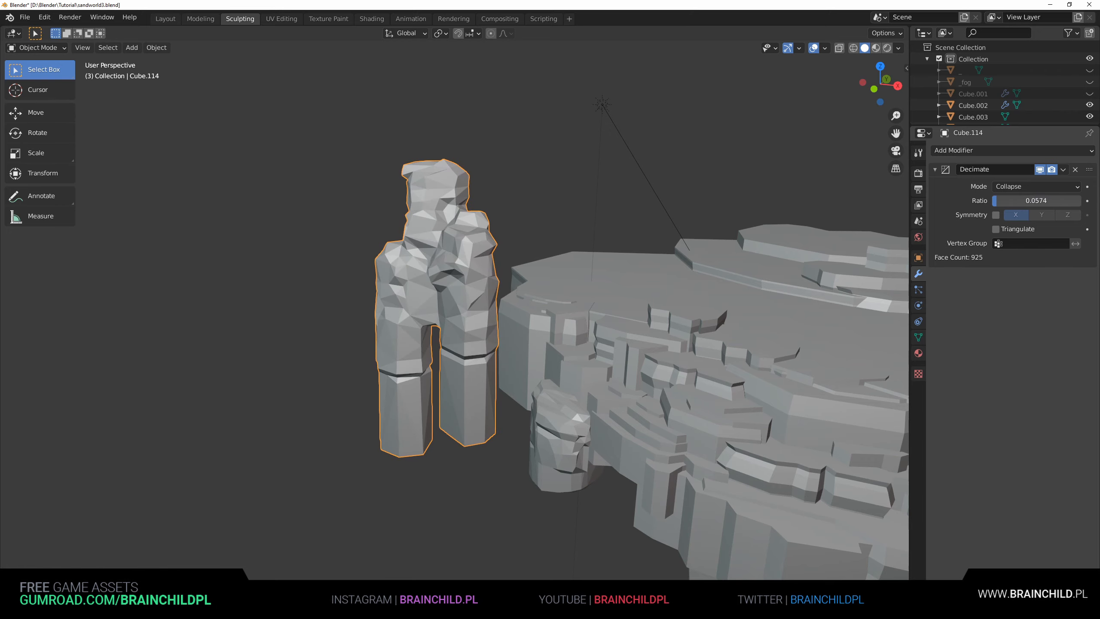
Apply Shade Smooth to all faces of the double pillar in Edit Mode and return to Object Mode.
scroll(636, 212, down, 2)
shift+middle_drag(636, 211, 617, 188)
key(Tab)
key(a)
key(q)
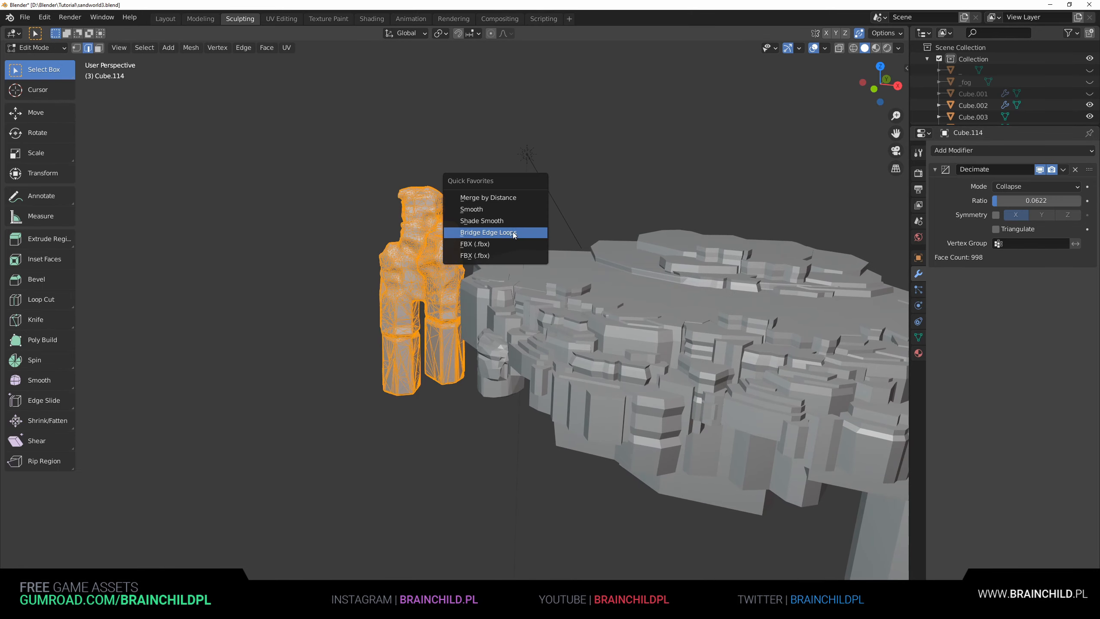
click(502, 220)
key(Tab)
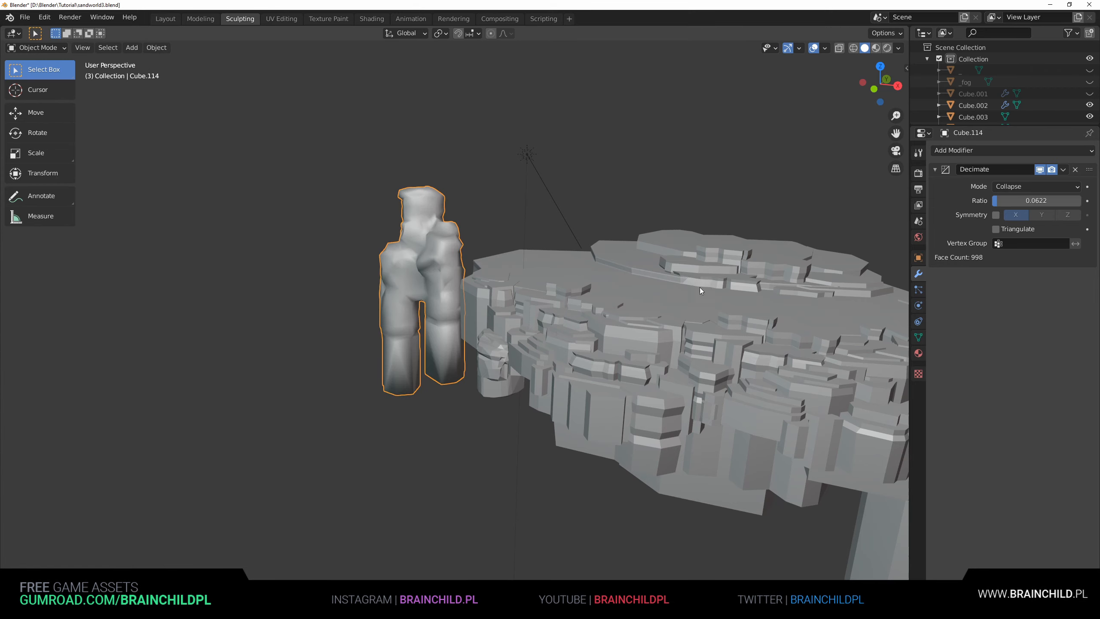
Enable Auto Smooth in the double pillar's normals settings with an angle of 21.1°.
scroll(699, 288, up, 1)
click(918, 338)
click(955, 345)
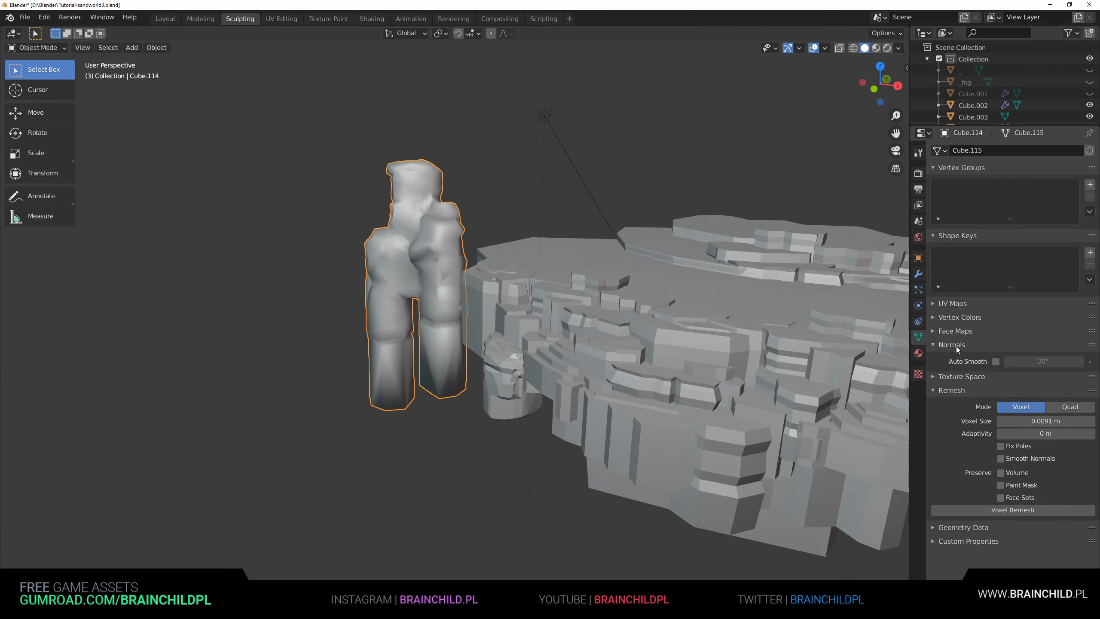
click(996, 361)
drag(1042, 361, 1026, 361)
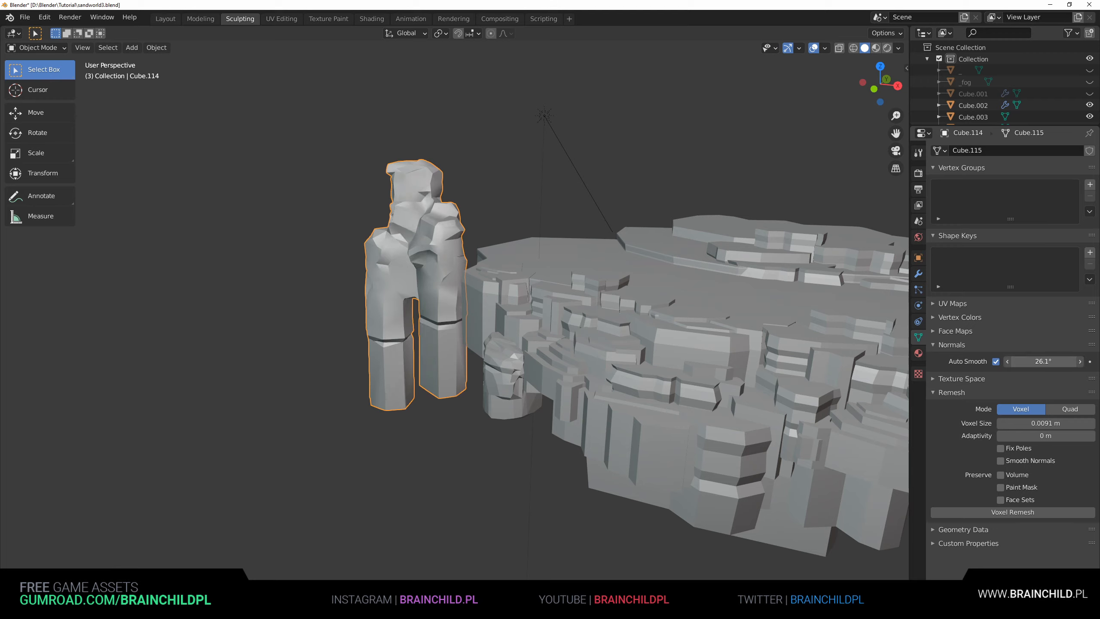
Scale down the double pillar and reposition it against the rock formation, checking the placement in Rendered viewport shading.
key(g)
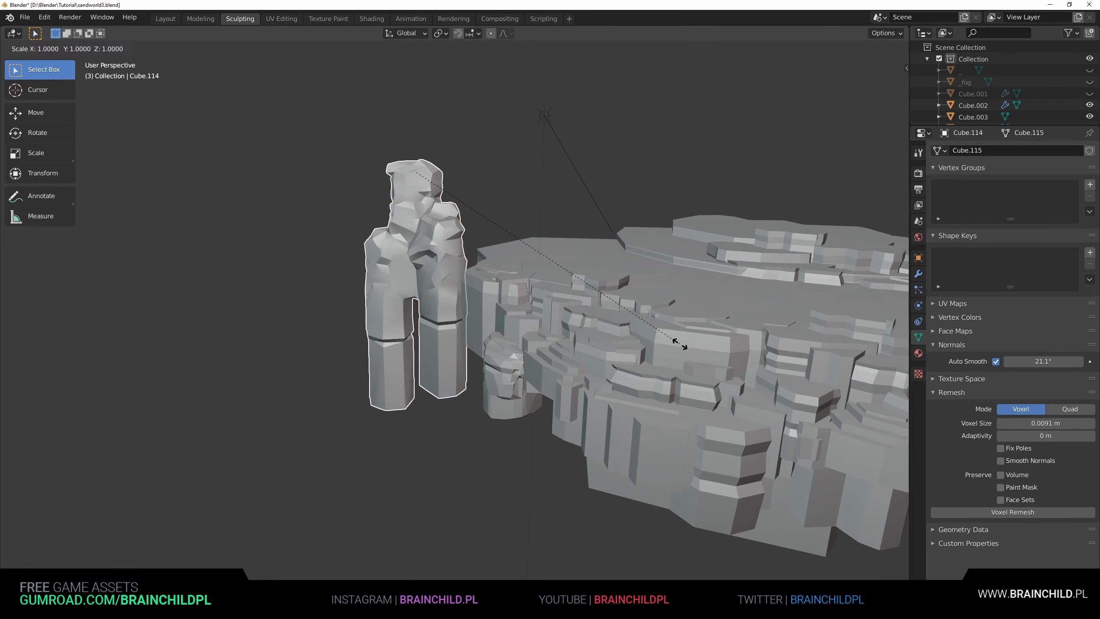
click(578, 365)
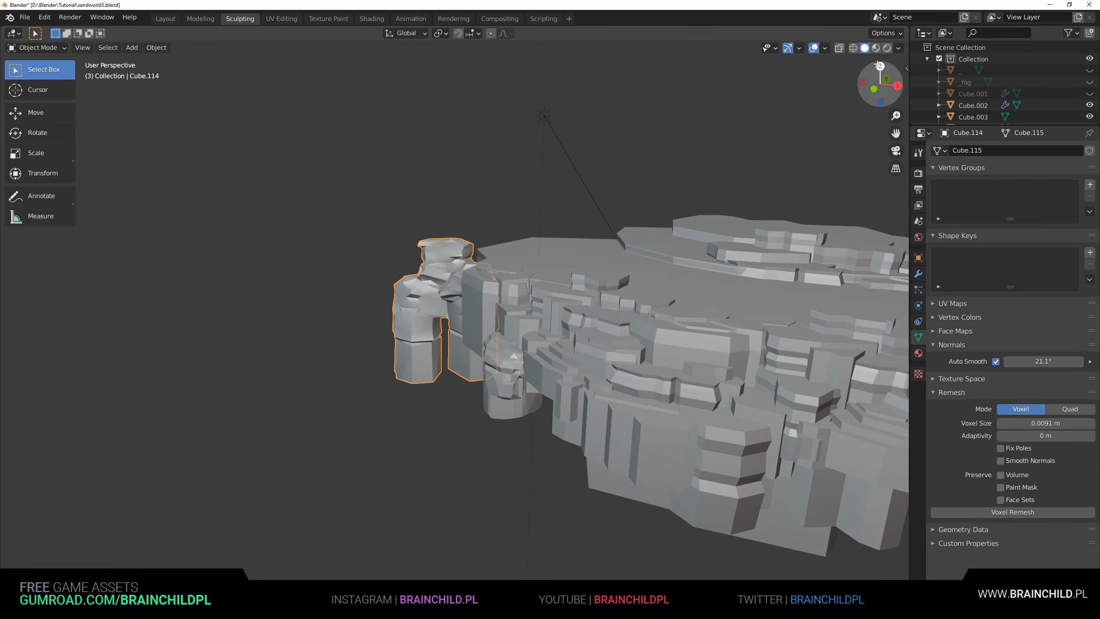
click(887, 48)
scroll(650, 224, down, 2)
scroll(570, 258, down, 3)
shift+middle_drag(607, 293, 519, 229)
key(g)
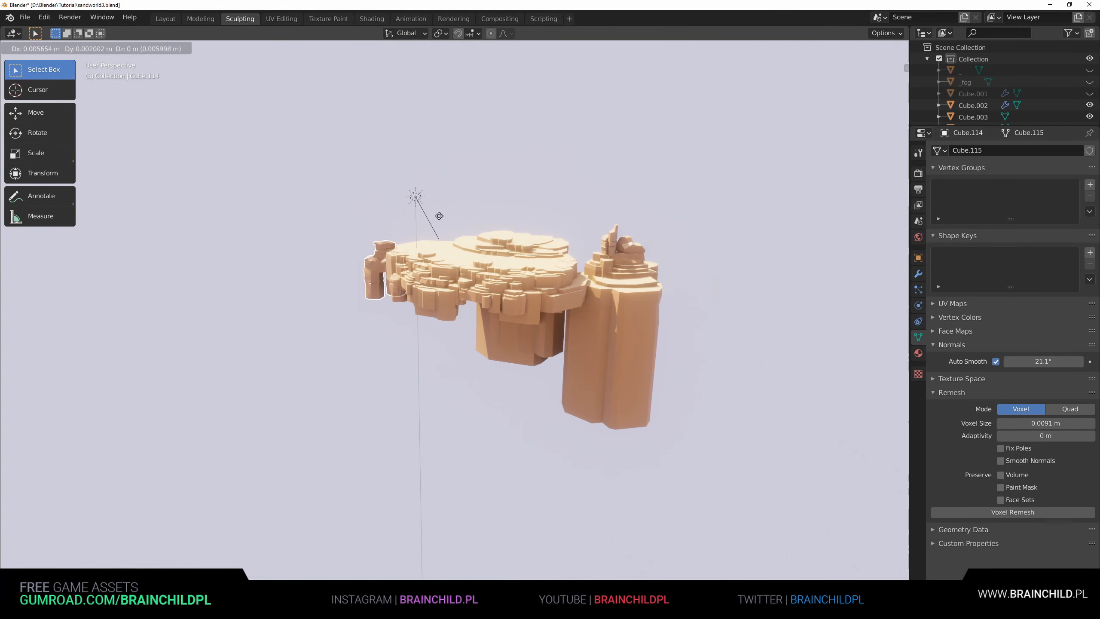
click(653, 238)
Reveal all hidden objects in the scene, and hide the oversized rock pieces Cube.001 again.
scroll(642, 245, up, 1)
key(alt+h)
scroll(639, 259, down, 2)
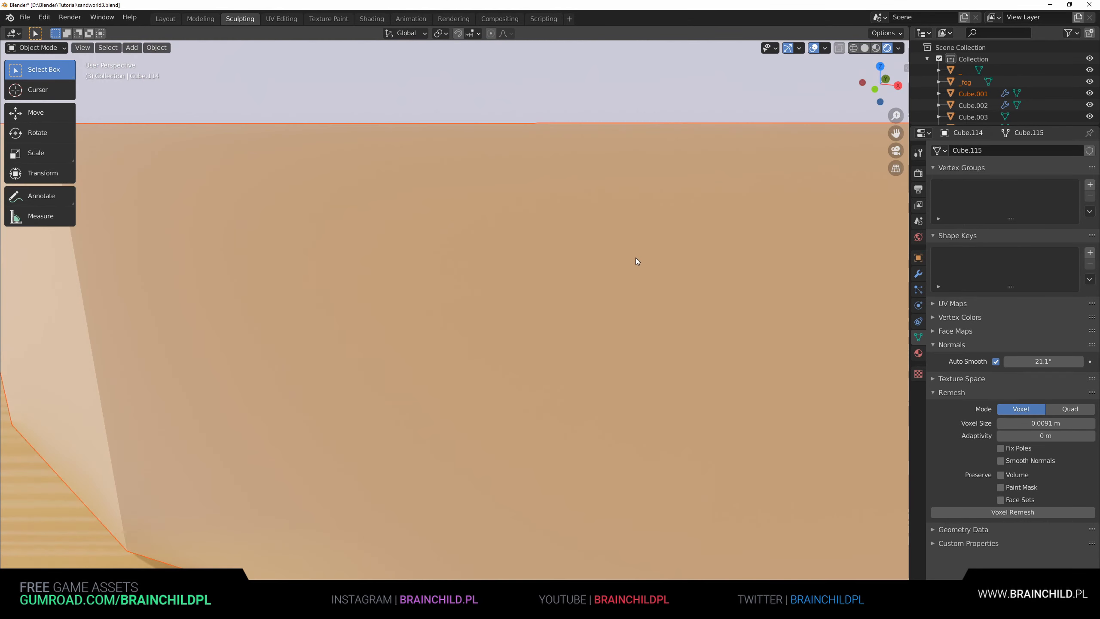
click(637, 260)
key(g)
right_click(590, 373)
scroll(637, 284, down, 3)
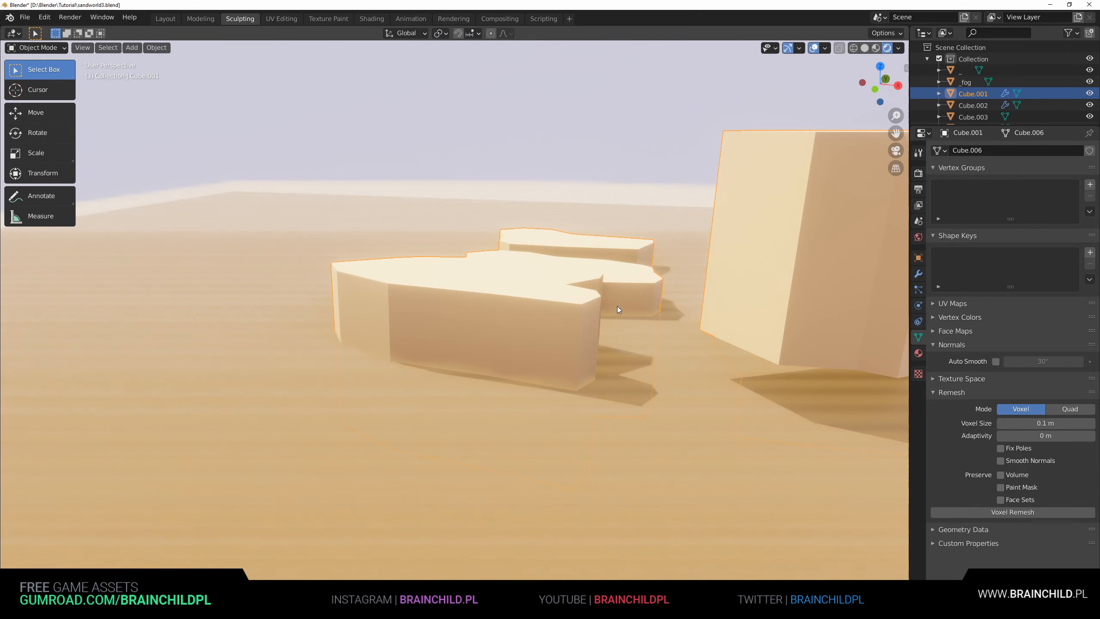
key(h)
scroll(527, 280, up, 6)
click(535, 287)
middle_drag(536, 286, 547, 296)
scroll(547, 296, up, 5)
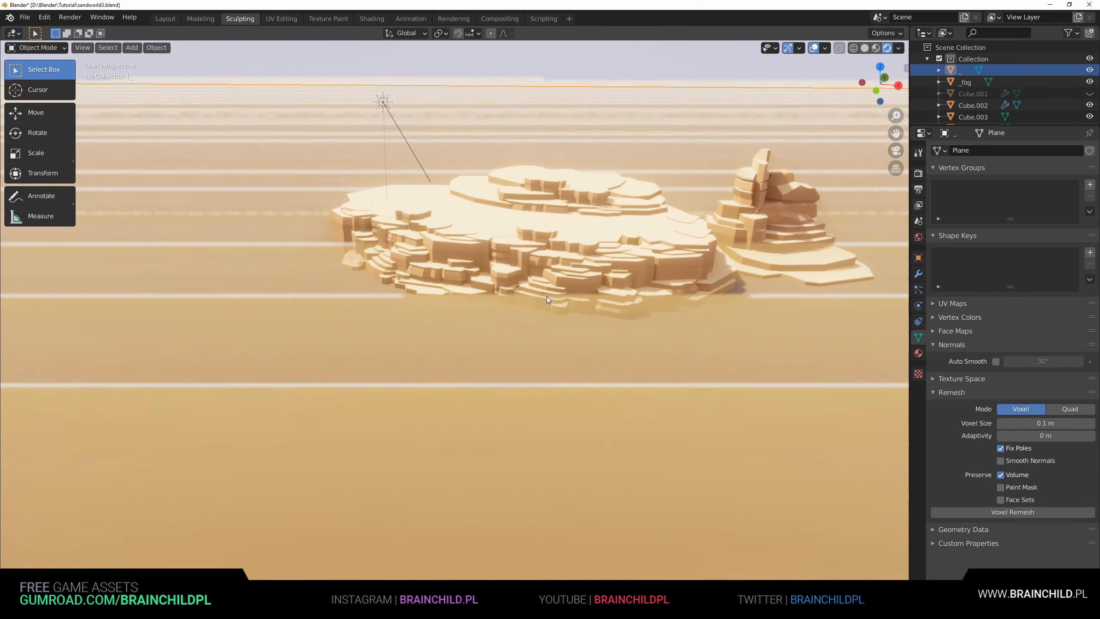
key(h)
click(593, 125)
middle_drag(593, 126, 632, 225)
key(ctrl+z)
scroll(626, 228, down, 1)
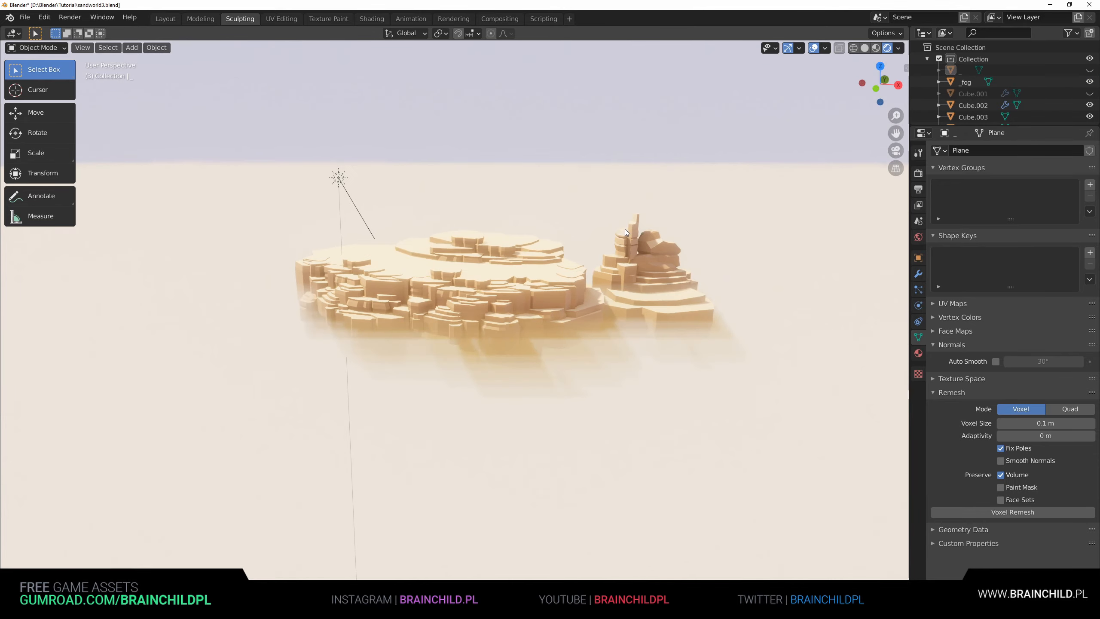
key(ctrl+z)
click(519, 167)
key(g)
click(638, 209)
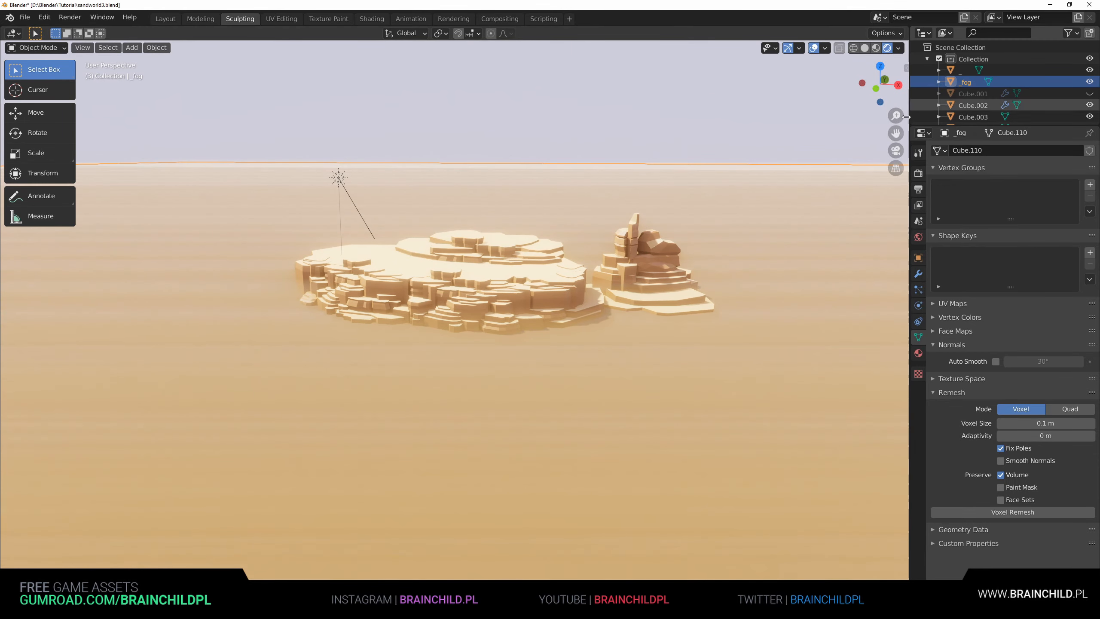
Select the large faceted rock block Cube.065 below the sand and raise it above the main formation's upper terrace.
scroll(686, 207, up, 3)
scroll(676, 228, down, 3)
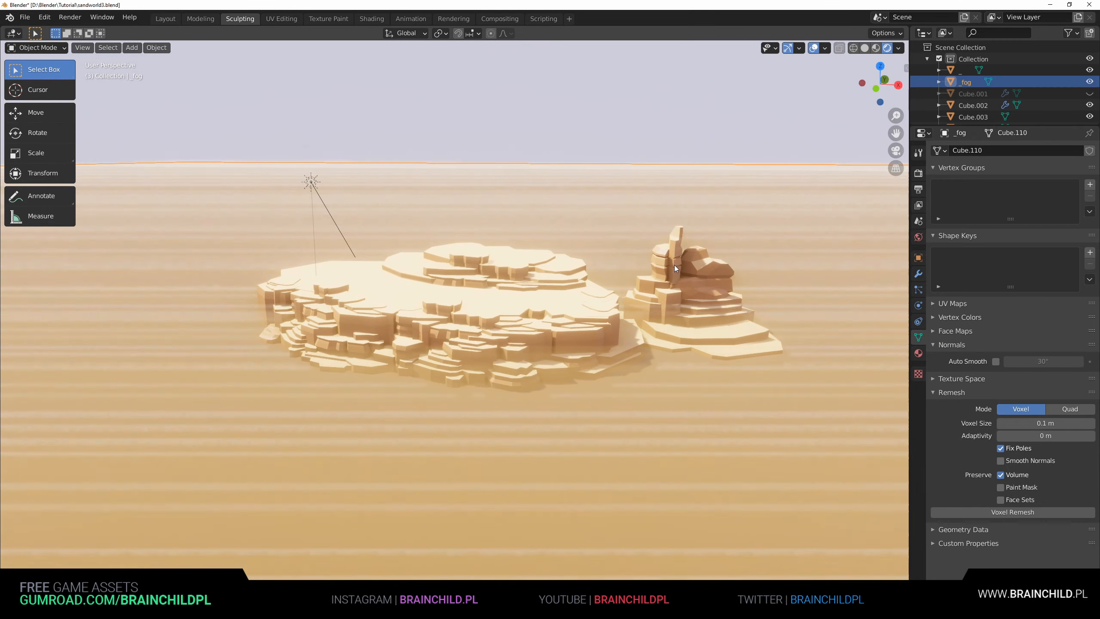
middle_drag(674, 271, 571, 308)
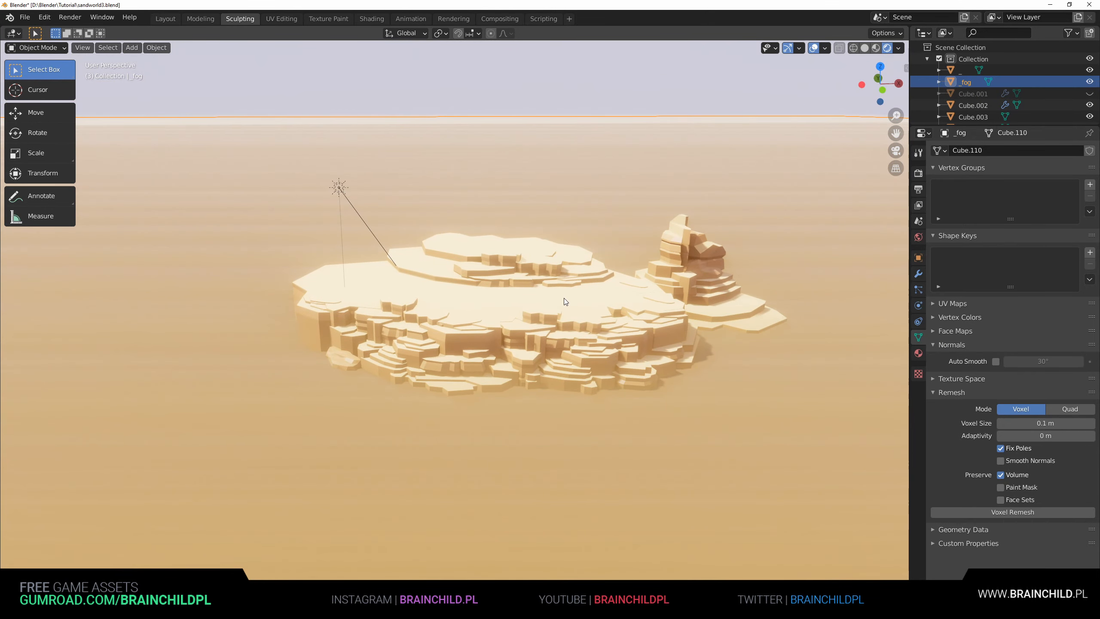
scroll(563, 298, up, 1)
middle_drag(564, 298, 546, 264)
click(488, 322)
key(g)
right_click(507, 326)
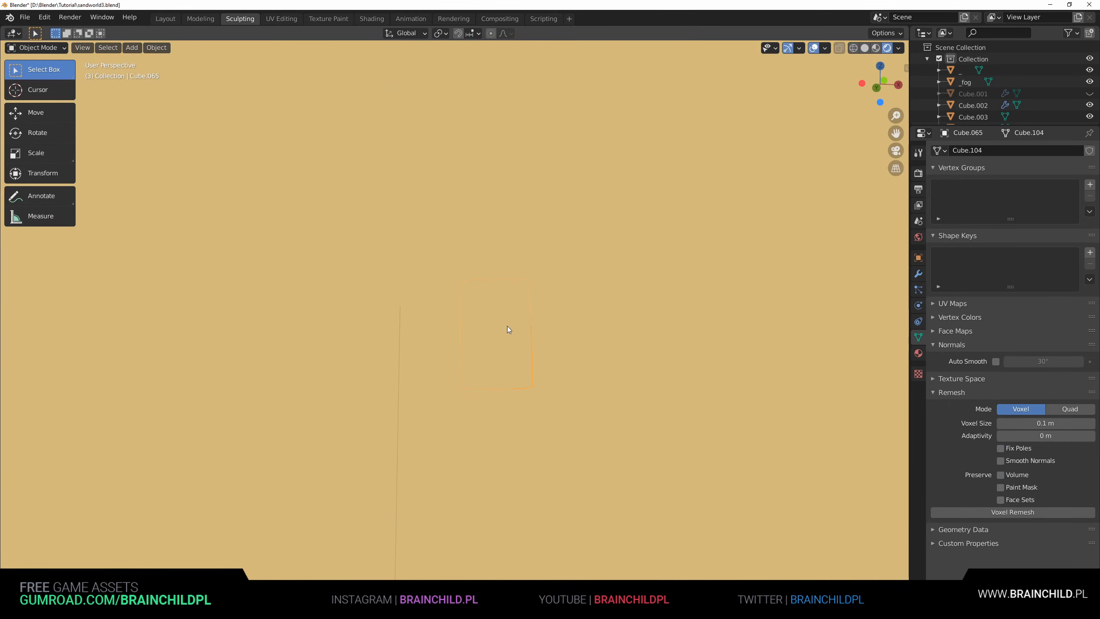
middle_drag(507, 325, 481, 279)
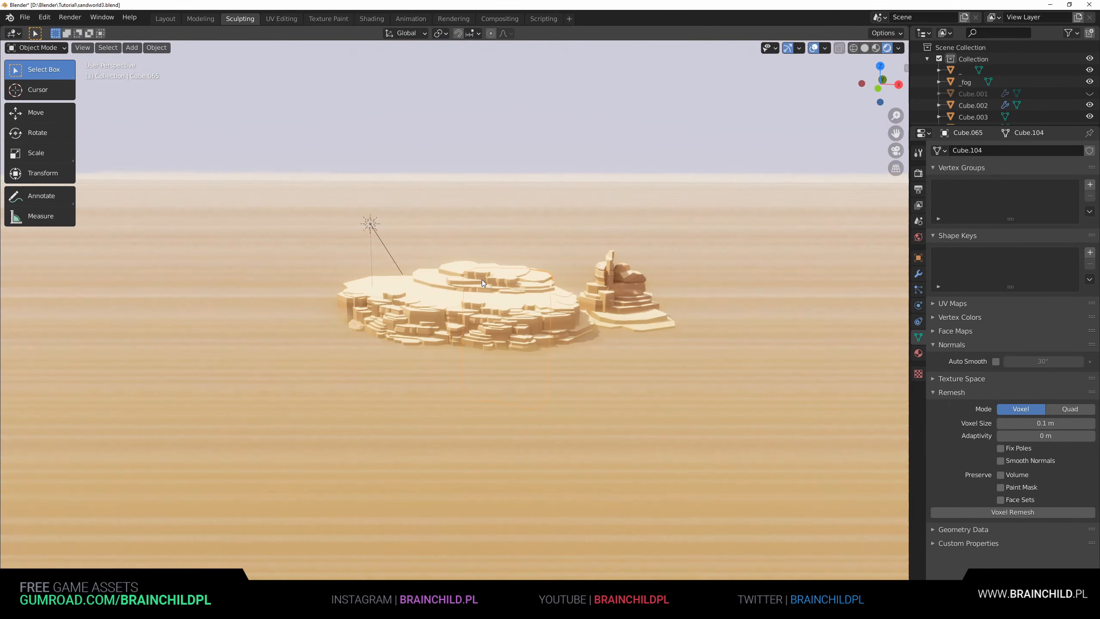
key(g)
right_click(481, 274)
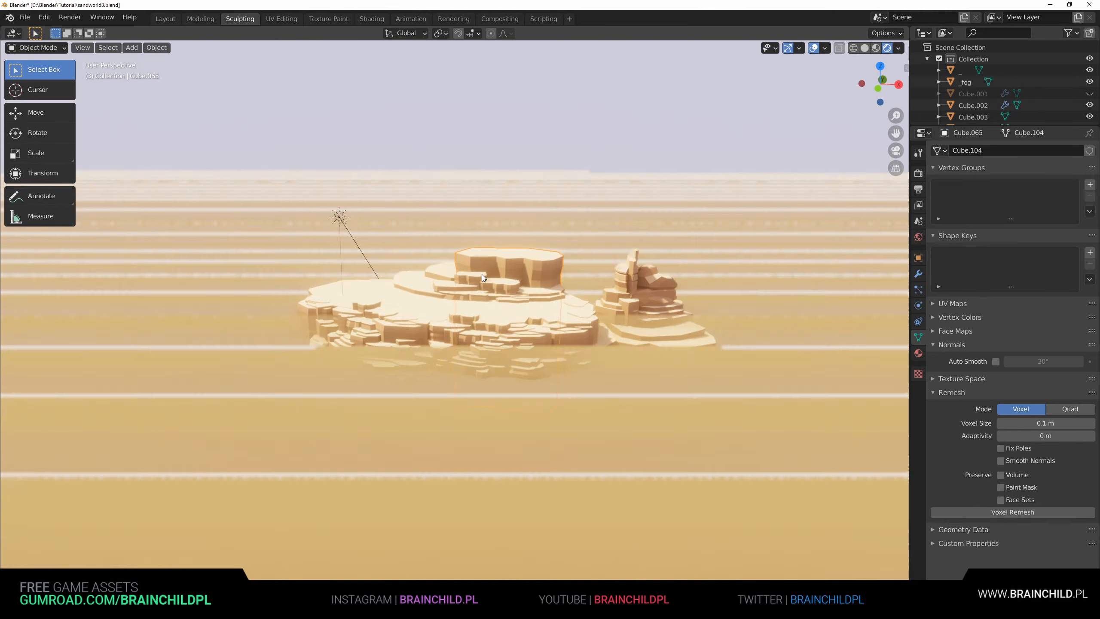
Move the large rock block to the rear of the upper terrace, beside the smaller rock stack.
scroll(481, 274, up, 3)
mouse_move(529, 302)
middle_down()
mouse_move(519, 318)
mouse_move(528, 284)
middle_up()
scroll(517, 302, down, 1)
key(g)
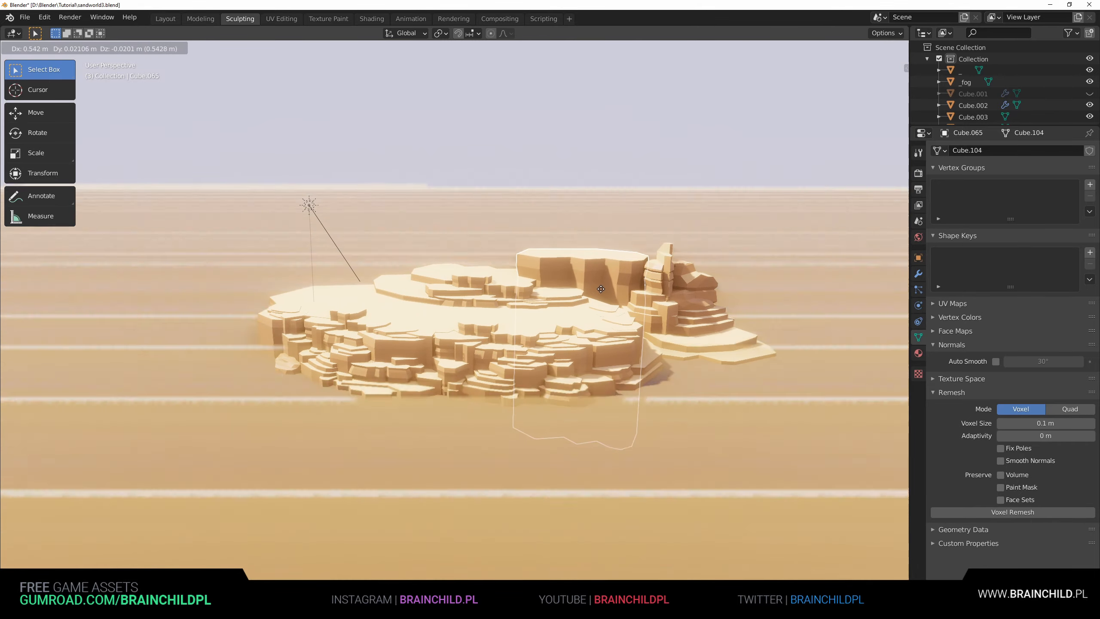
click(601, 311)
Duplicate the large rock block twice along the rear of the upper terrace and rotate the second copy about the Z axis.
mouse_move(601, 310)
middle_down()
mouse_move(534, 342)
mouse_move(592, 321)
middle_up()
key(shift+d)
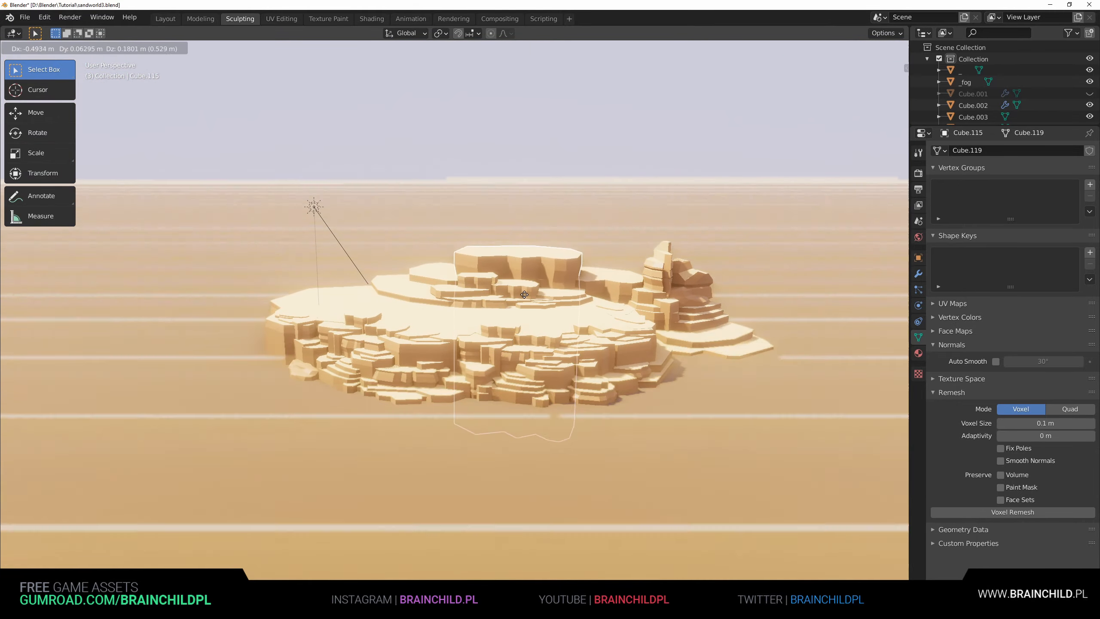
click(543, 306)
key(shift+d)
key(r)
key(z)
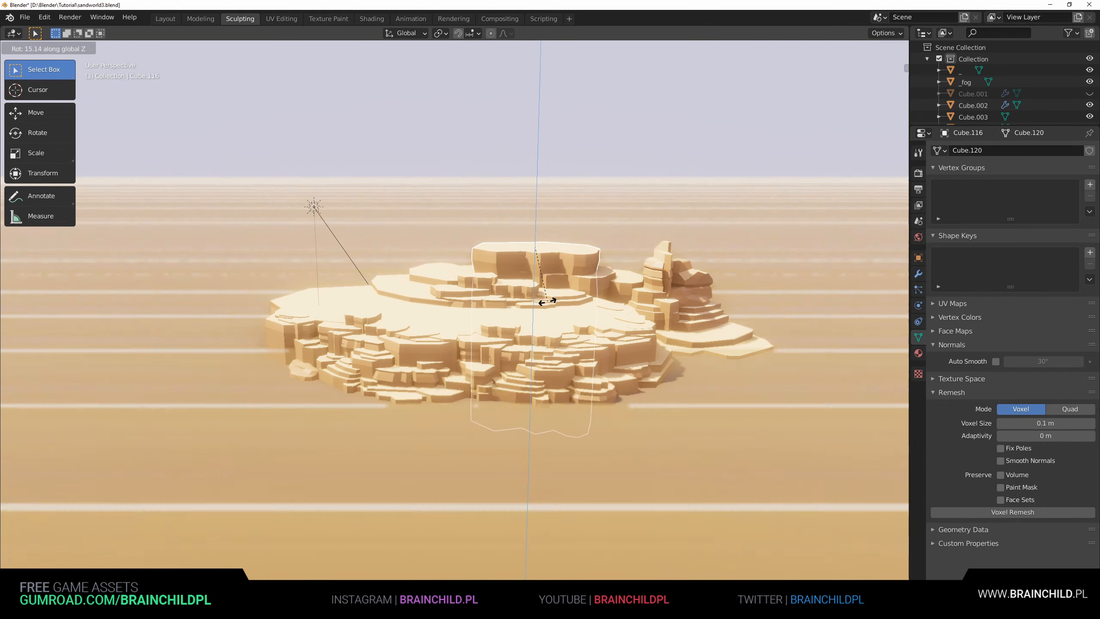
click(557, 302)
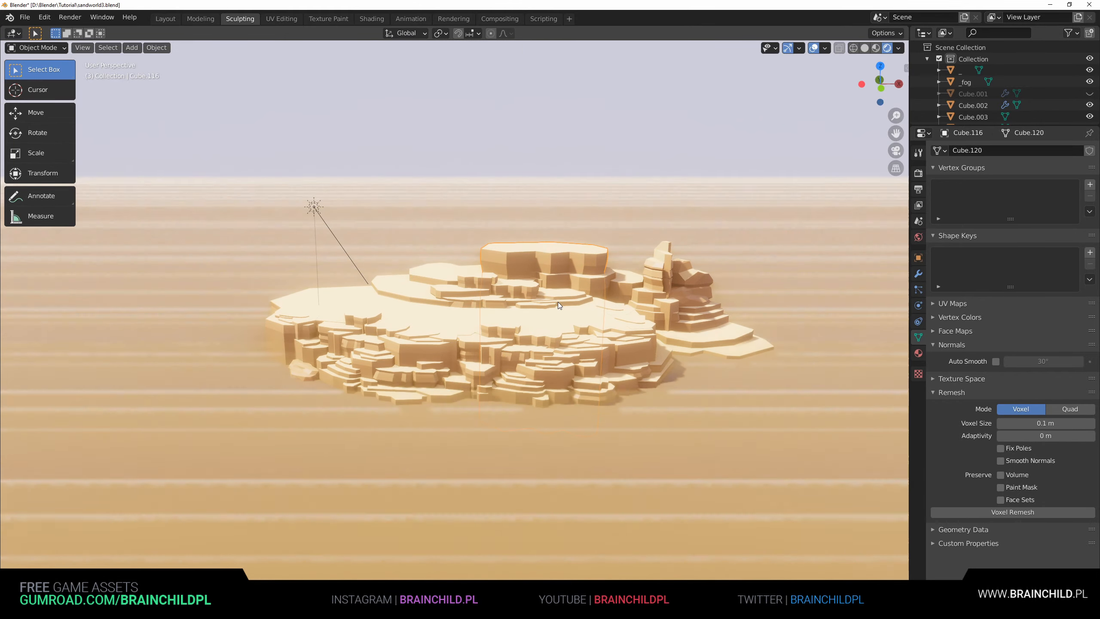
Duplicate the rotated rock block, place the copy lower on the upper terrace and scale it down.
key(shift+d)
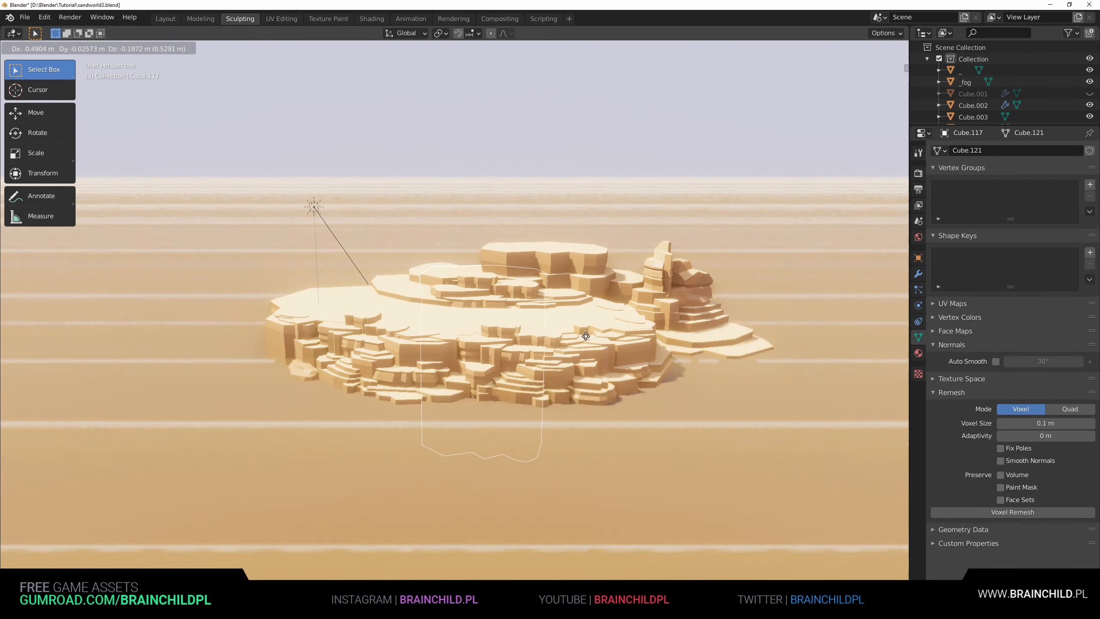
click(586, 337)
key(s)
click(566, 323)
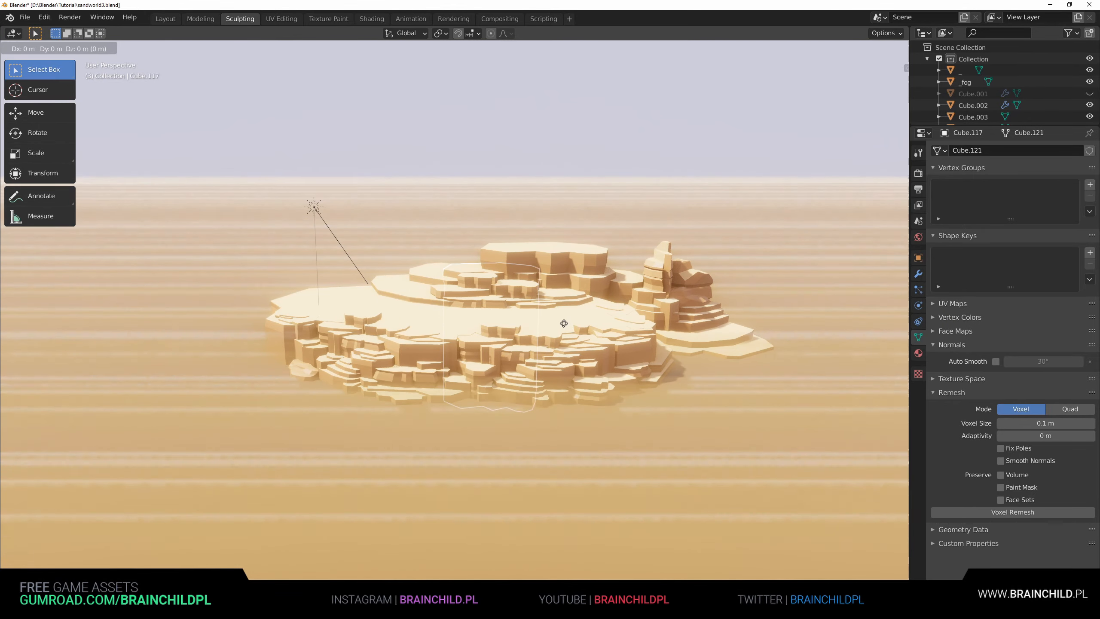
Duplicate the smaller rock block, shift the copy along Y, rotate it, and slide it along X toward the rock stack.
key(shift+d)
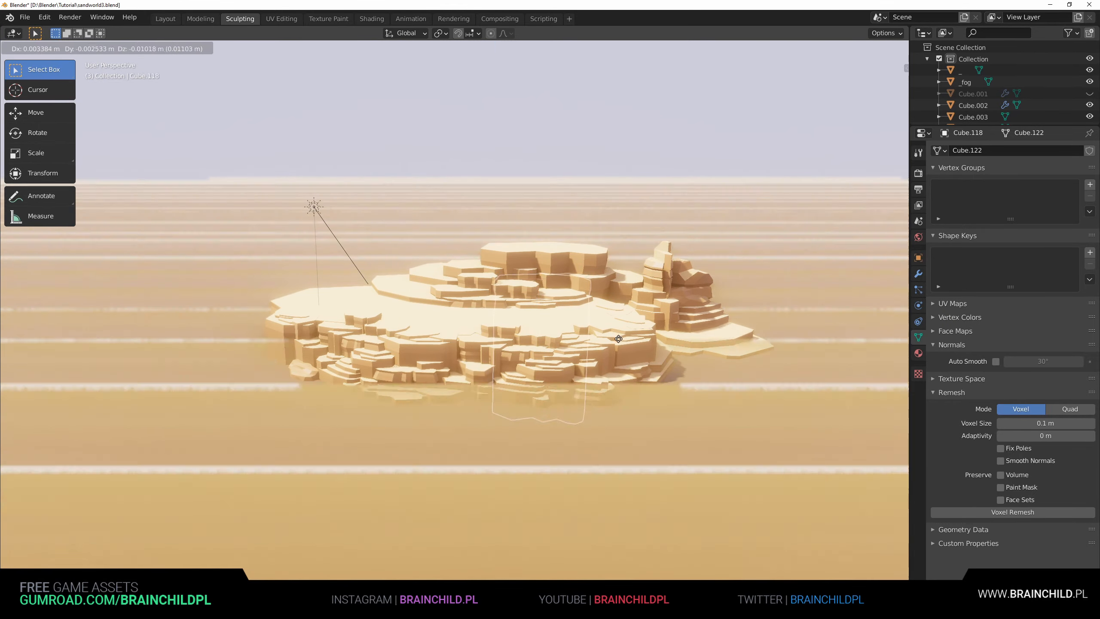
key(y)
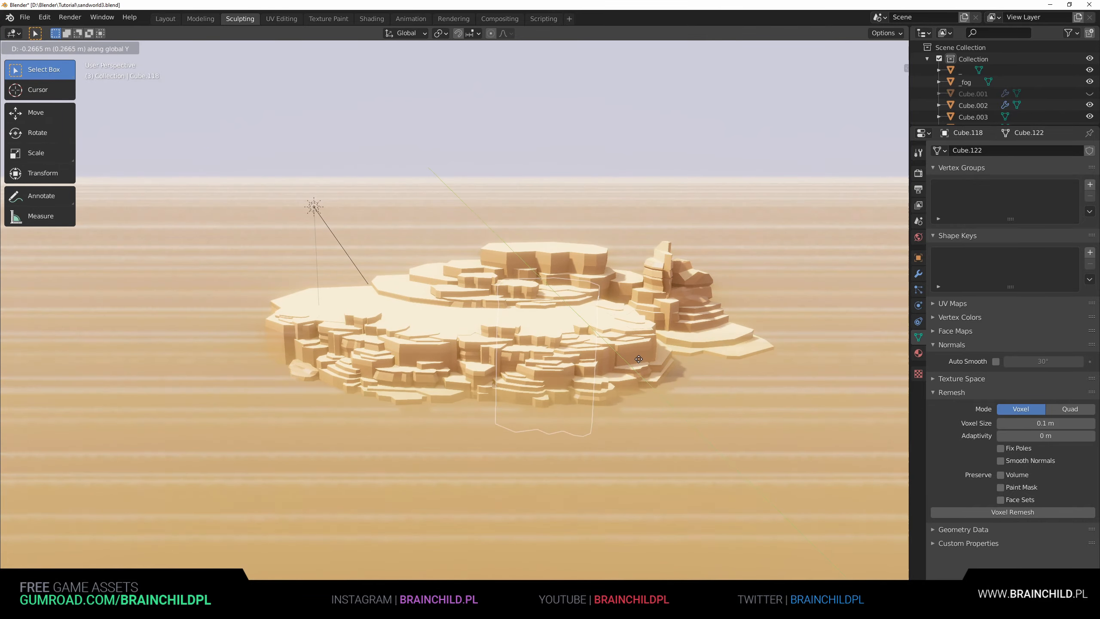
key(z)
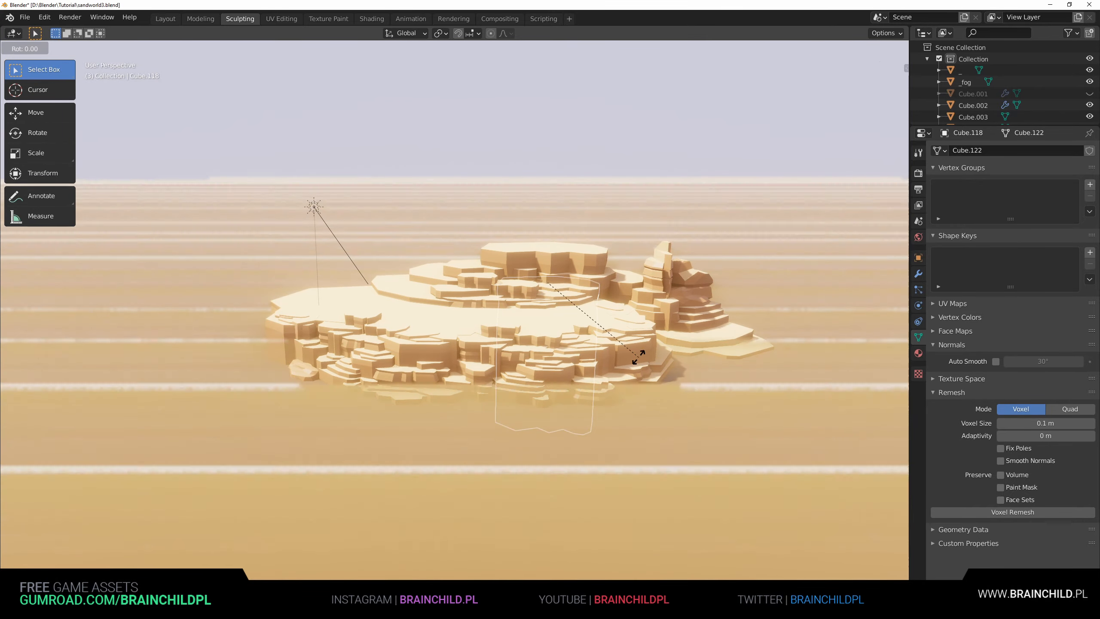
key(x)
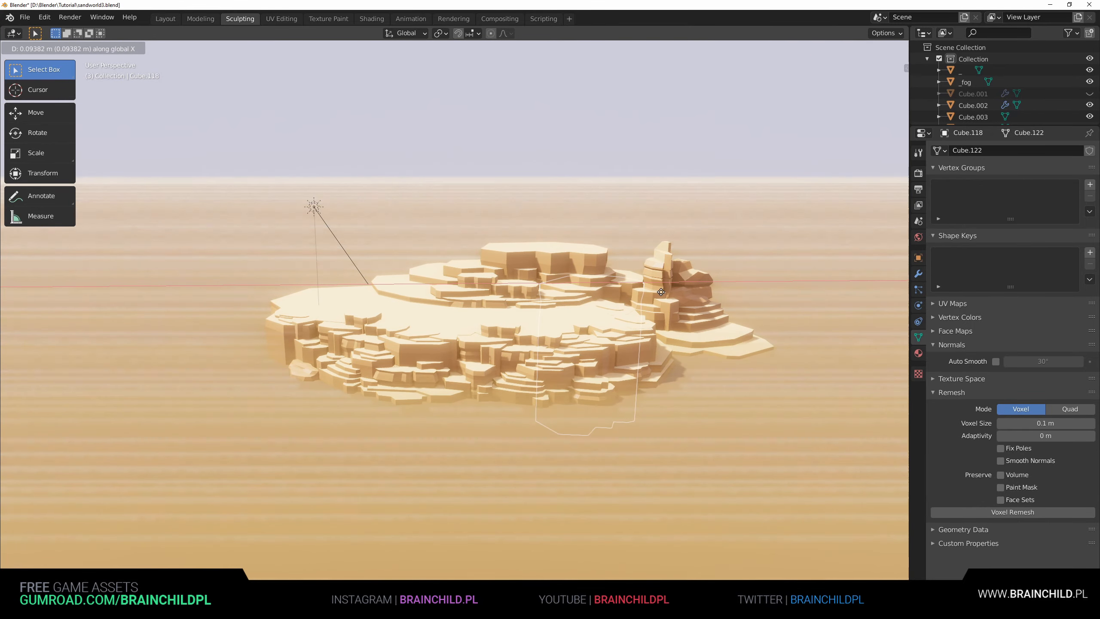
click(657, 293)
Duplicate the block beside the rock stack back along the upper terrace and adjust the copy's height along Z.
key(shift+d)
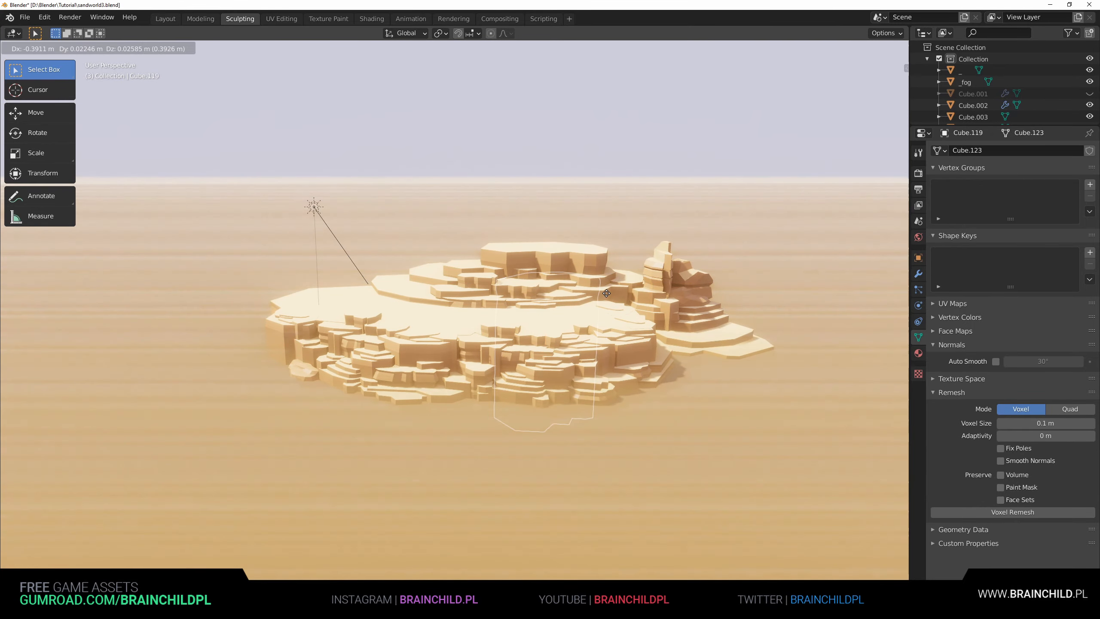
key(z)
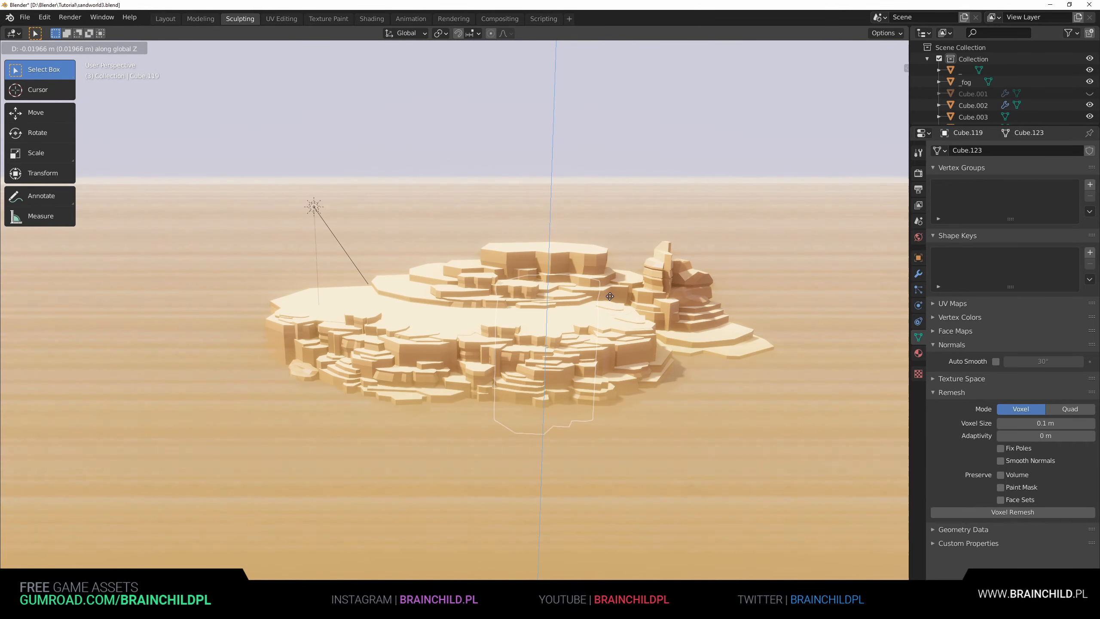
click(610, 295)
scroll(573, 172, down, 1)
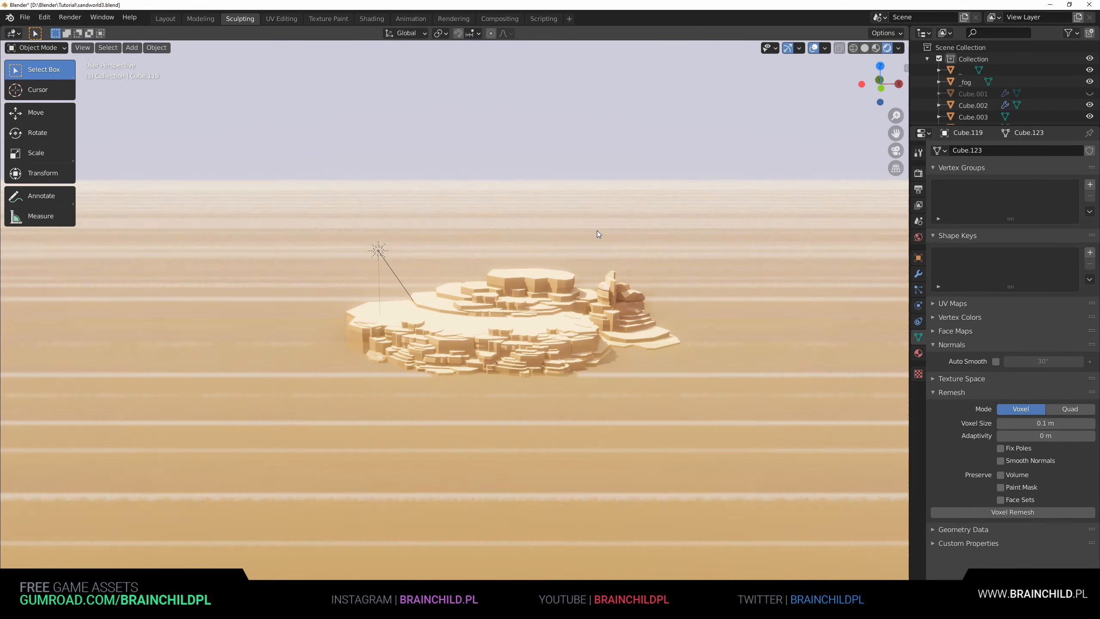
scroll(625, 246, up, 2)
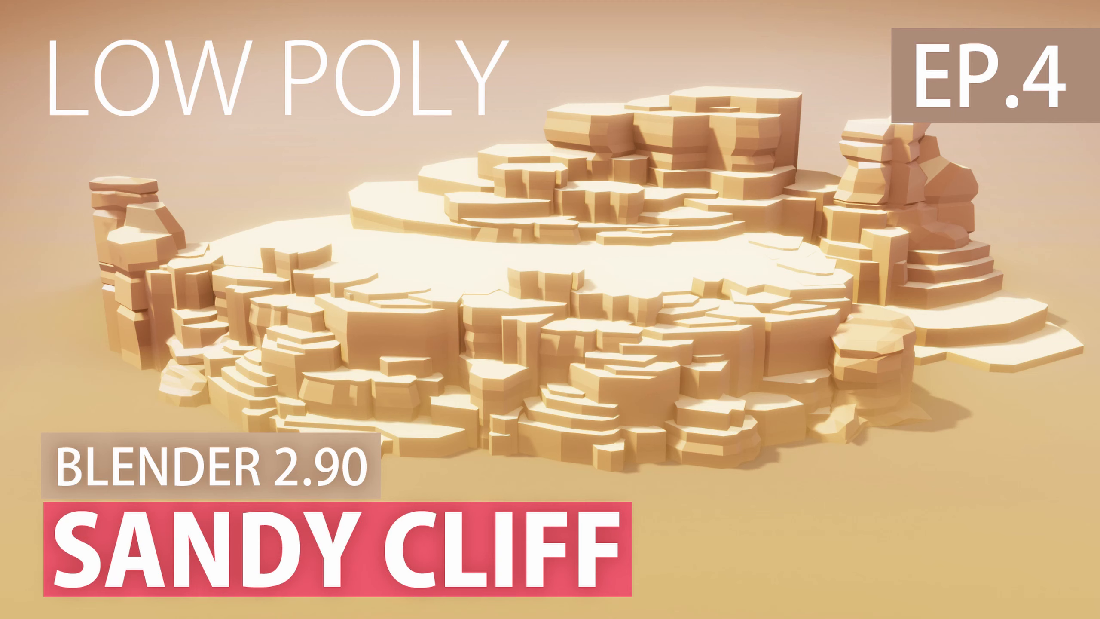